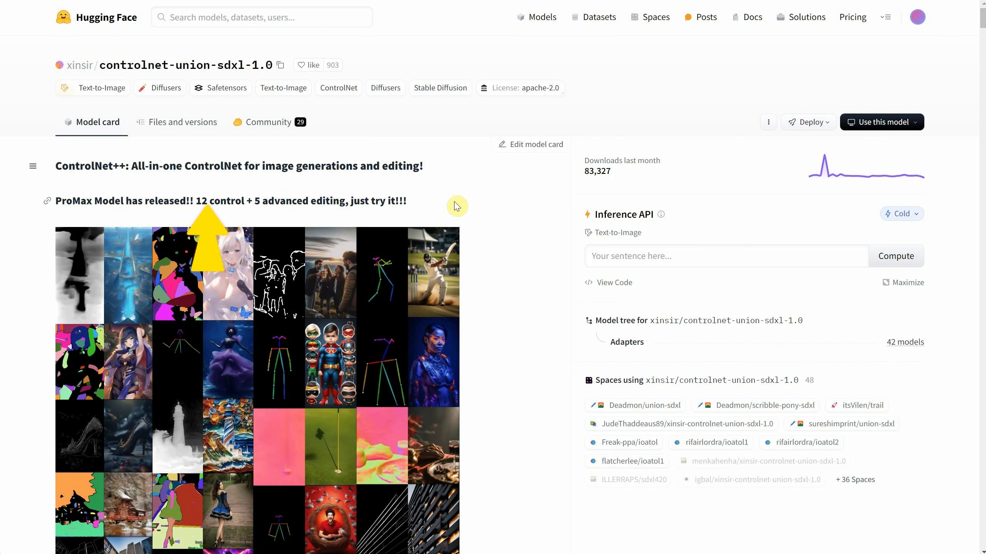
# - Skim the controlnet-union-sdxl-1.0 model card and open the repository's list of files and versions
pyautogui.scroll(-1, 553, 222)
pyautogui.scroll(-20, 553, 222)
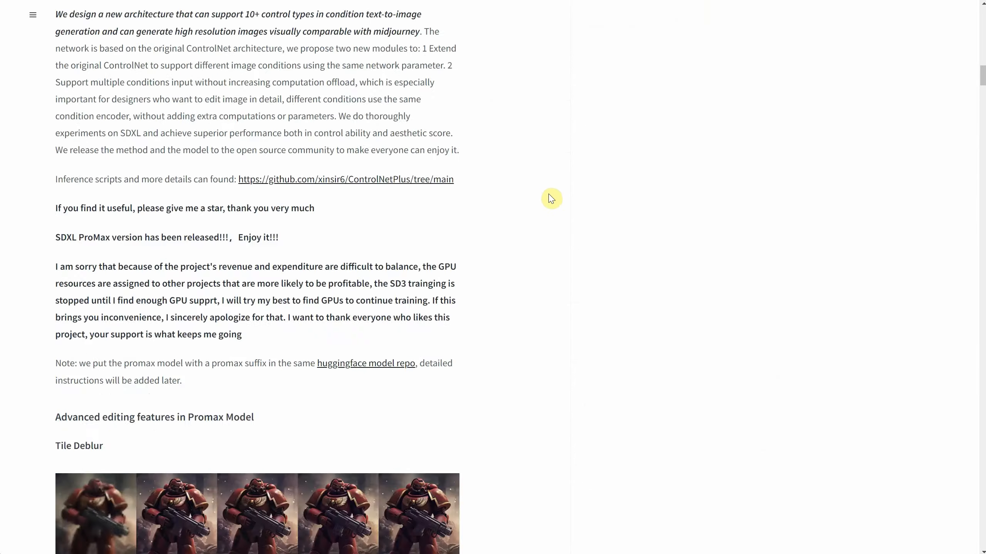
pyautogui.scroll(20, 599, 210)
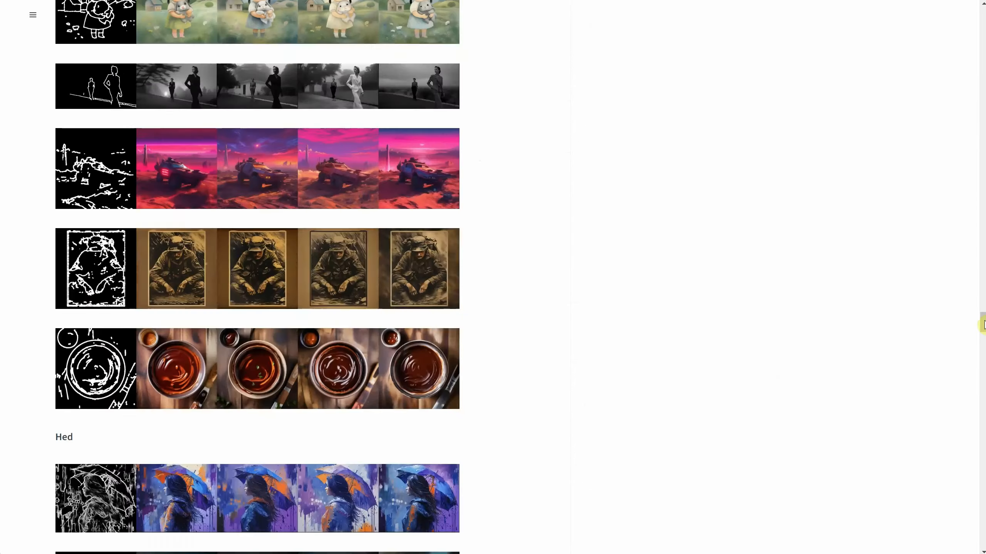
pyautogui.click(187, 123)
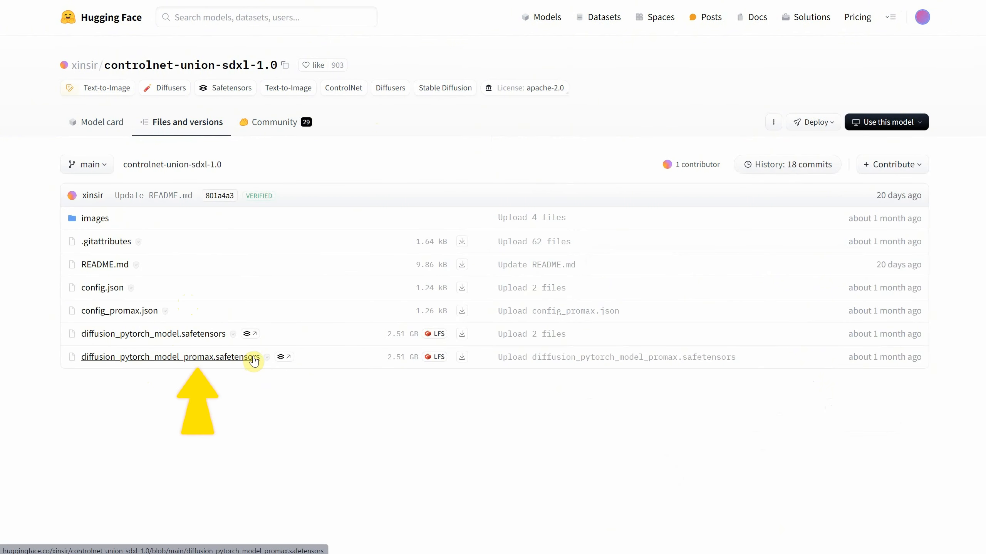
# - Download diffusion_pytorch_model_promax.safetensors and save it in the ComfyUI\models\controlnet folder
pyautogui.click(461, 357)
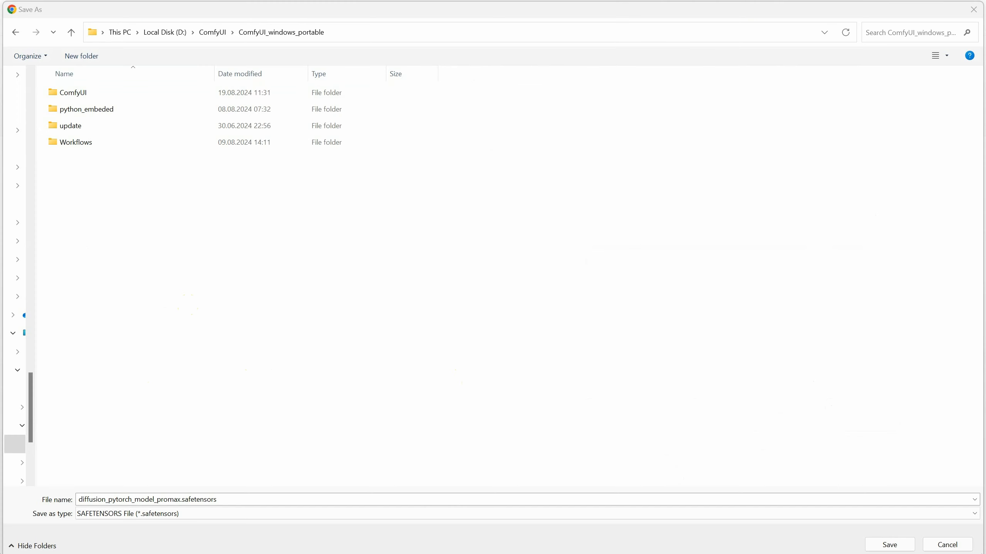
pyautogui.doubleClick(66, 93)
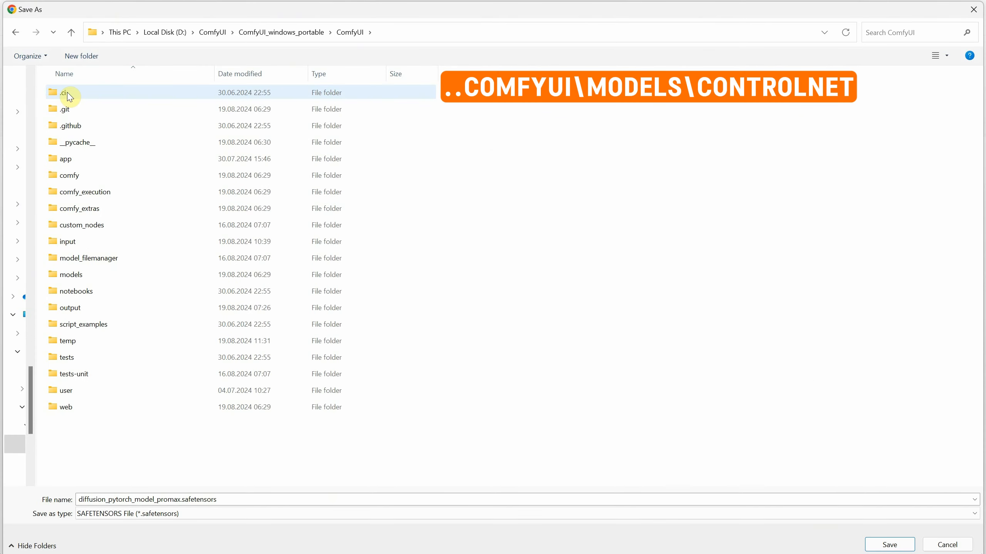
pyautogui.doubleClick(75, 277)
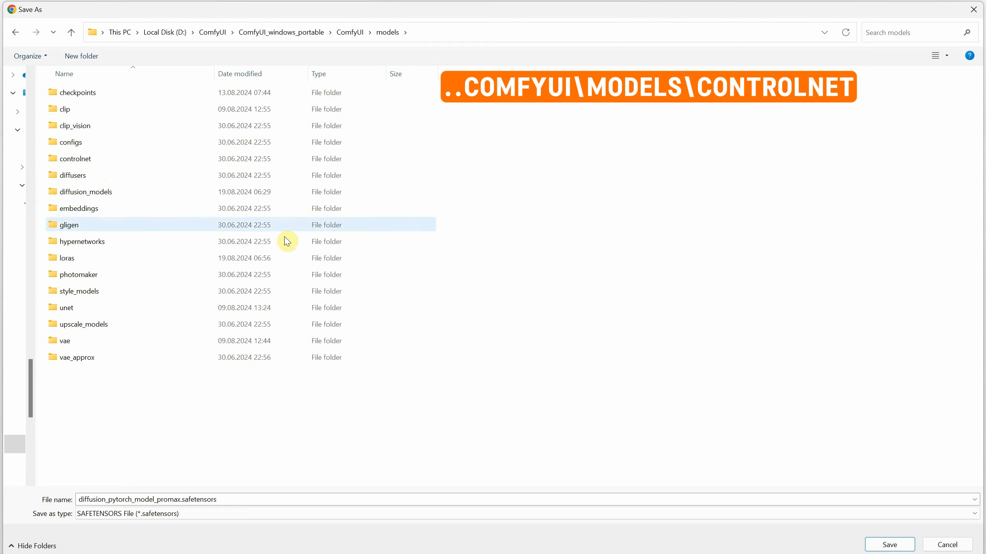
pyautogui.doubleClick(69, 159)
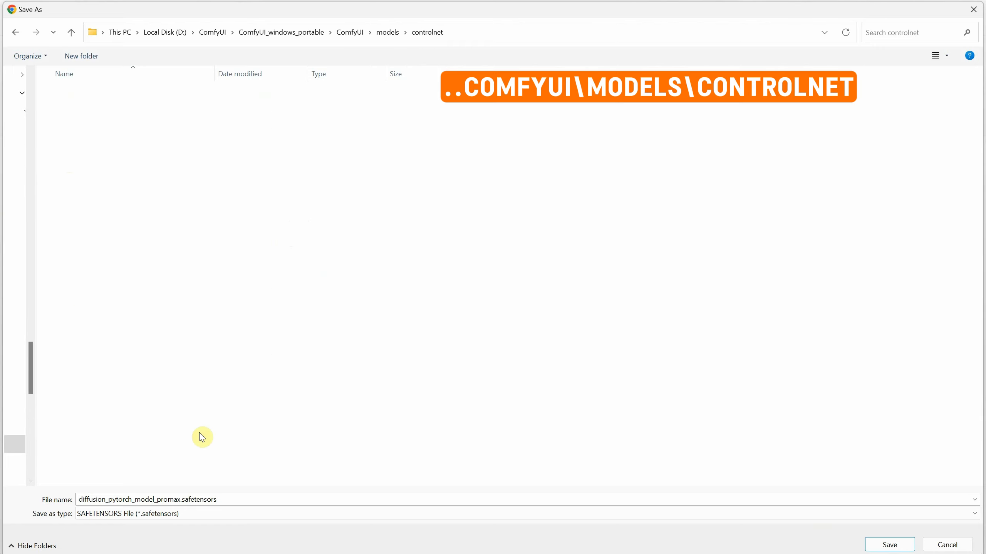
pyautogui.click(887, 544)
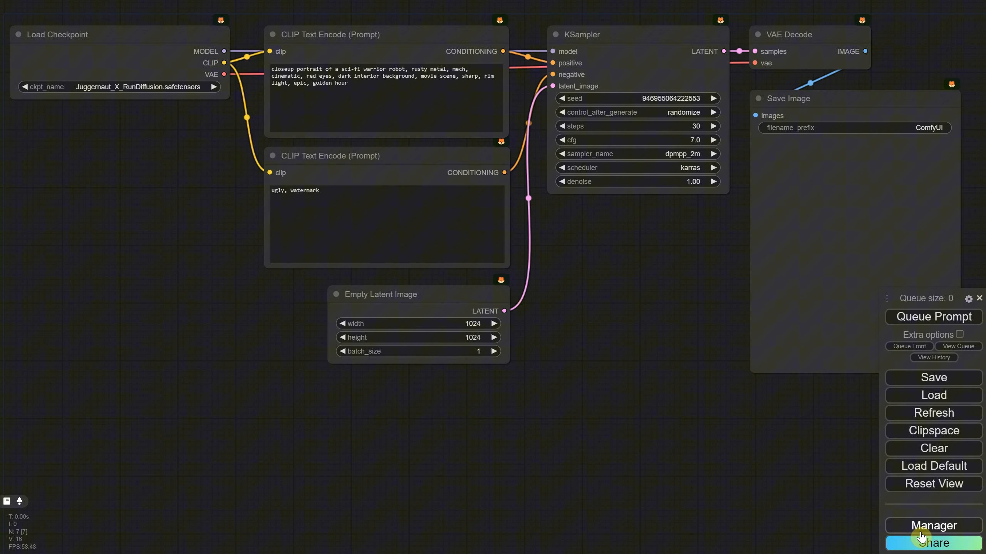
# - In ComfyUI, look over the Manager options and browse the available nodes in the node search
pyautogui.click(915, 528)
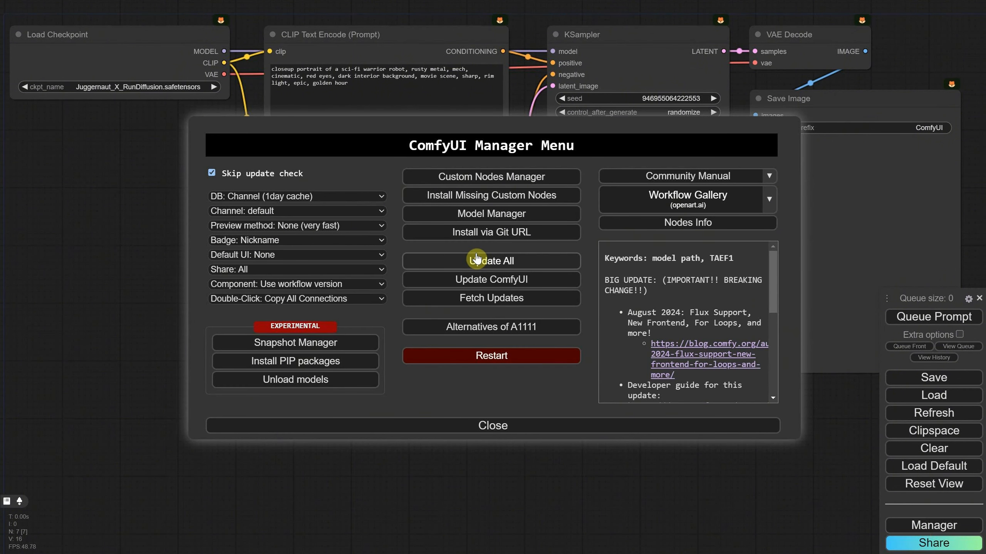
pyautogui.click(525, 427)
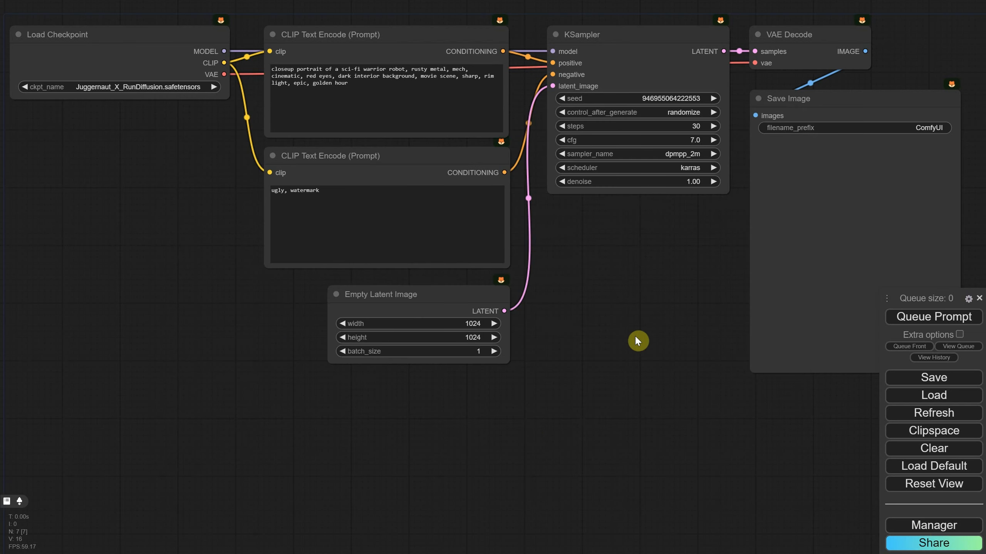
pyautogui.doubleClick(609, 299)
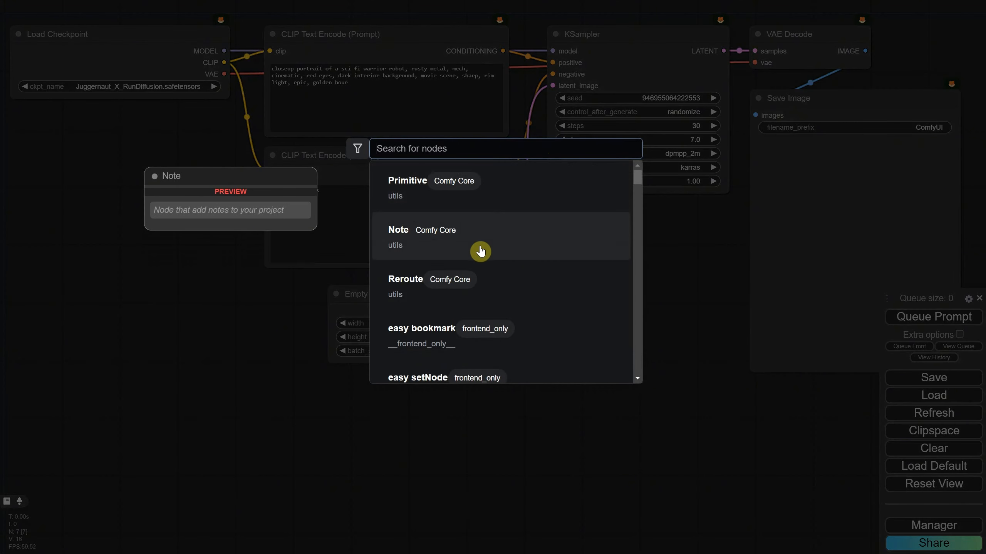
pyautogui.scroll(-5, 487, 325)
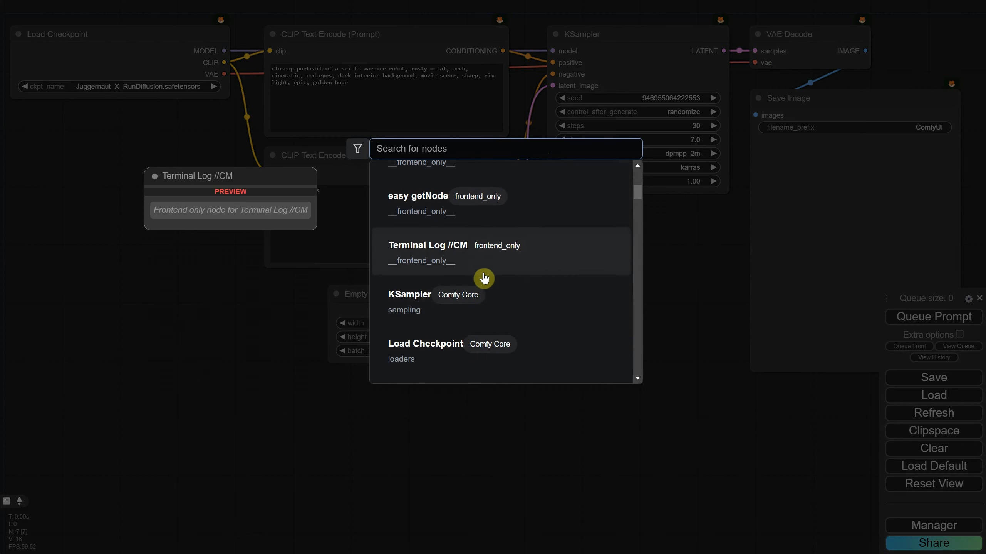
pyautogui.scroll(-1, 505, 372)
pyautogui.click(703, 365)
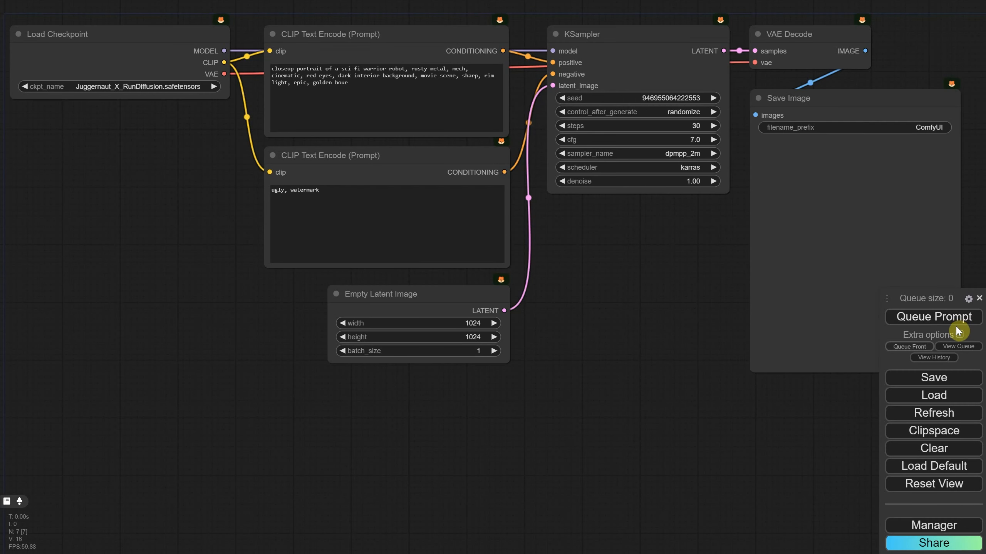
# - Enable the beta new menu and workflow management by setting it to Bottom in the settings
pyautogui.click(968, 300)
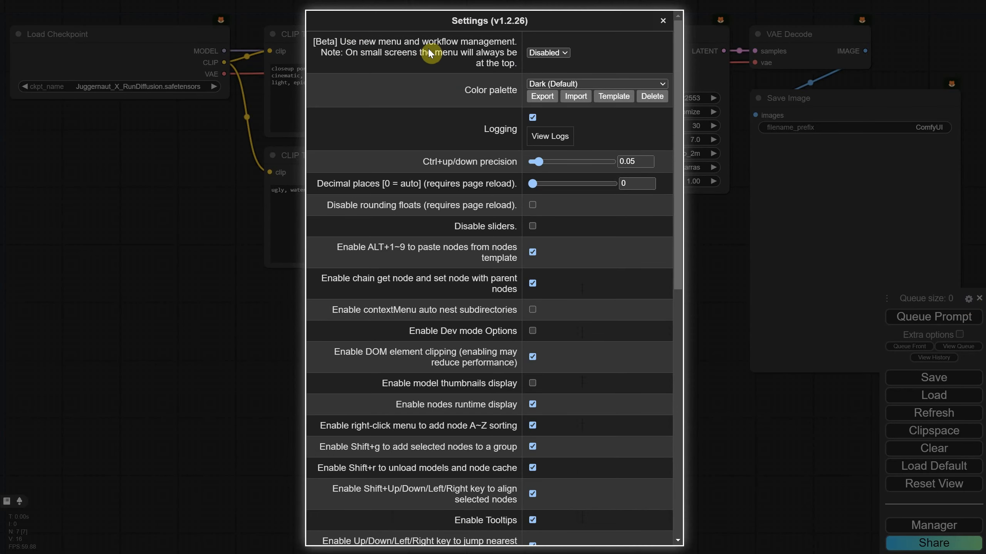
pyautogui.click(543, 53)
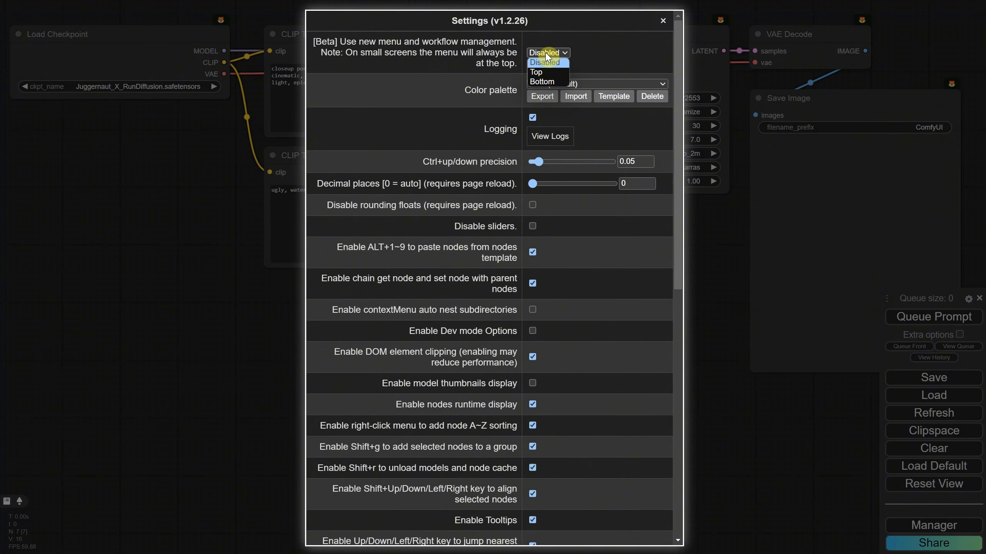
pyautogui.click(543, 83)
pyautogui.click(660, 21)
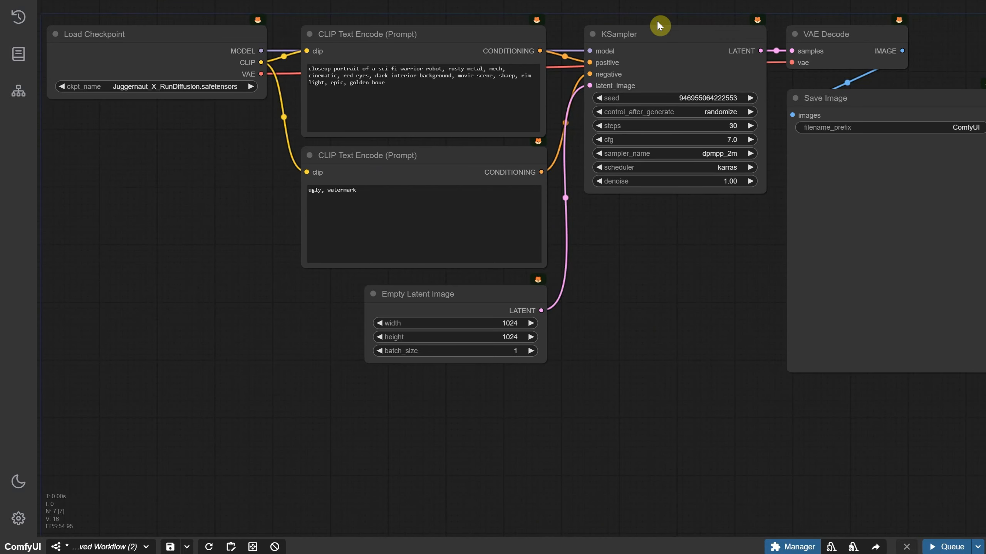
# - Search the node library for "load" and place Load Checkpoint and Load VAE nodes below the Empty Latent Image node
pyautogui.click(20, 58)
pyautogui.click(107, 34)
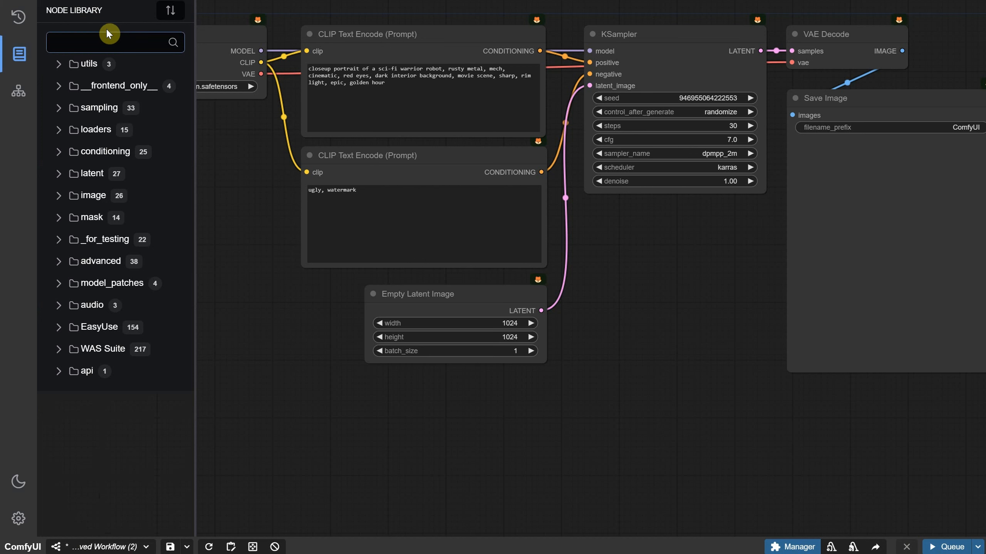
pyautogui.write('load')
pyautogui.click(63, 64)
pyautogui.moveTo(104, 87)
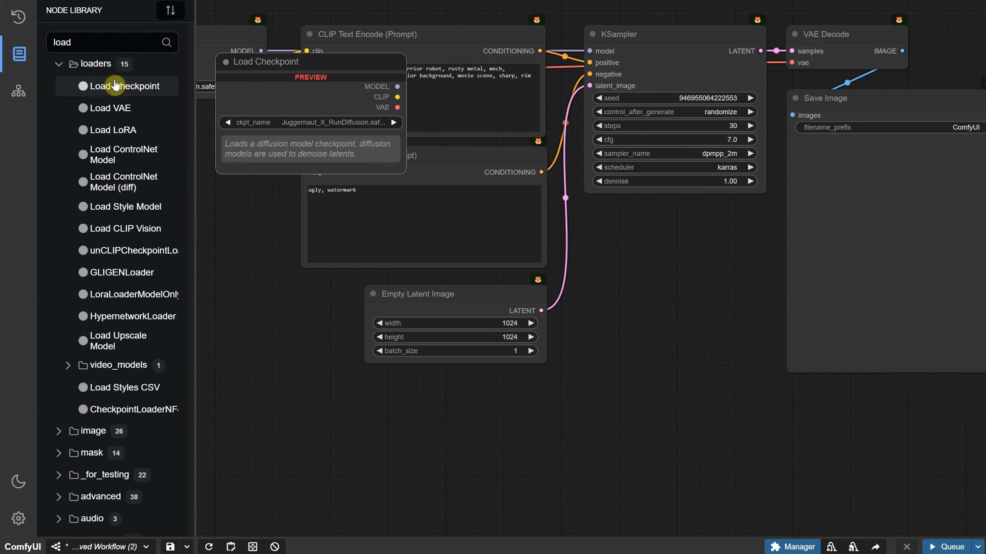
pyautogui.moveTo(108, 90); pyautogui.dragTo(300, 428)
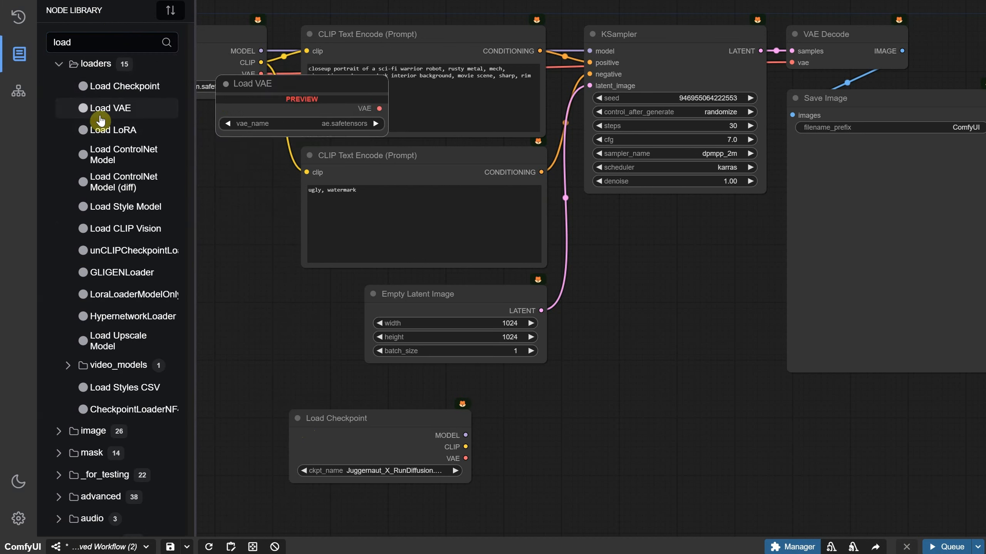
pyautogui.moveTo(109, 108); pyautogui.dragTo(539, 452)
# - Delete the newly placed Load VAE and Load Checkpoint nodes together
pyautogui.click(563, 449)
pyautogui.keyDown('ctrl'); pyautogui.click(439, 440); pyautogui.keyUp('ctrl')
pyautogui.press('Delete')
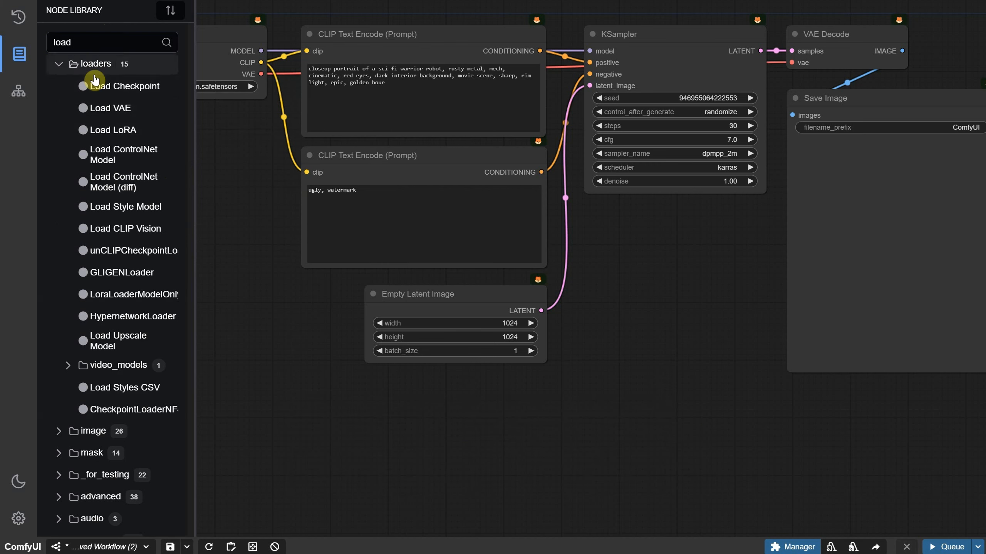
# - Open the nodes map and use it to bypass the VAE Decode node
pyautogui.click(18, 91)
pyautogui.click(182, 34)
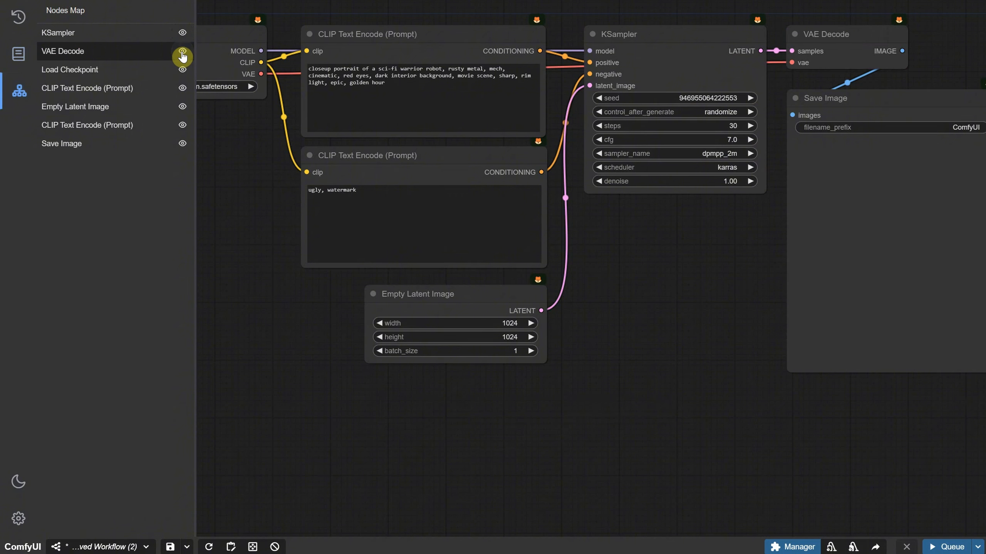
pyautogui.click(182, 53)
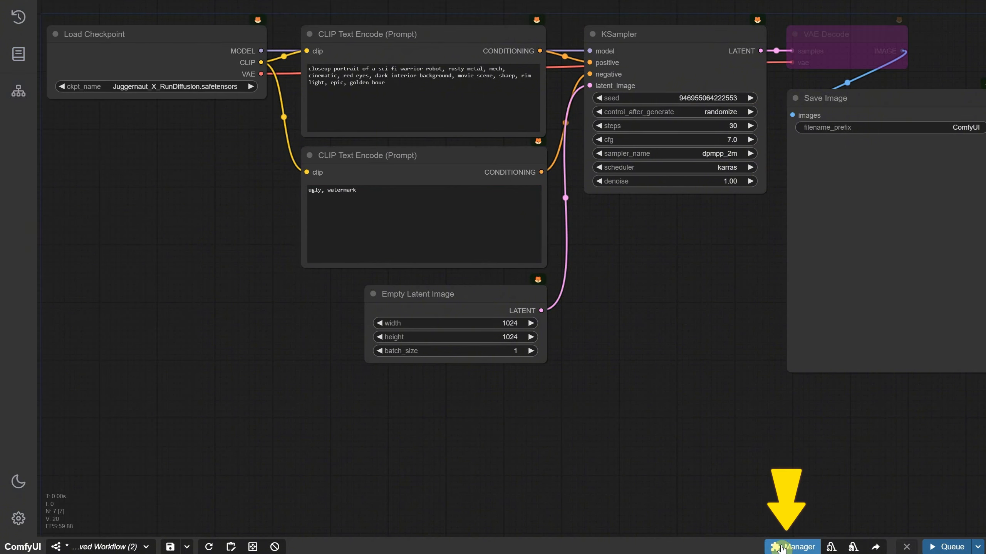
# - View the Manager options from the new menu bar and close them
pyautogui.click(792, 547)
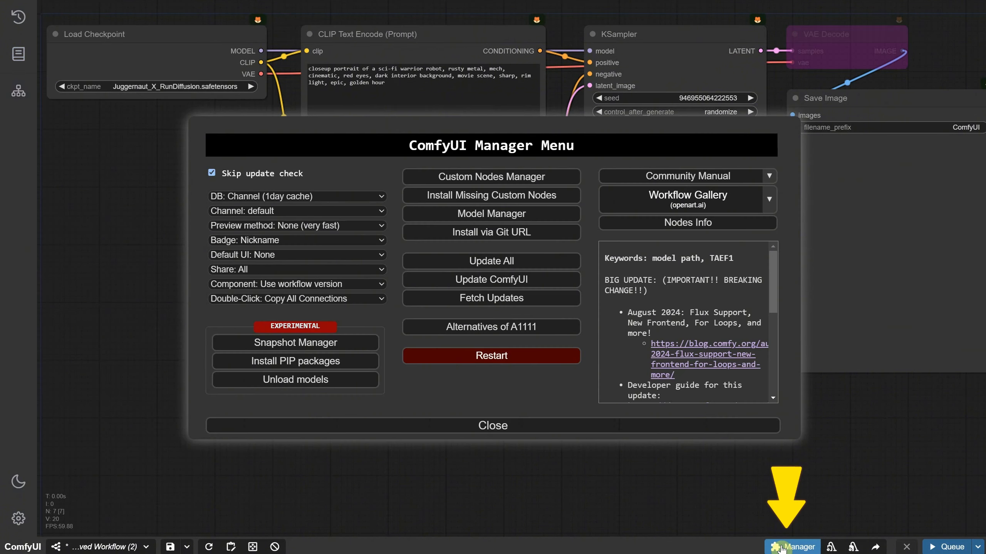
pyautogui.click(561, 432)
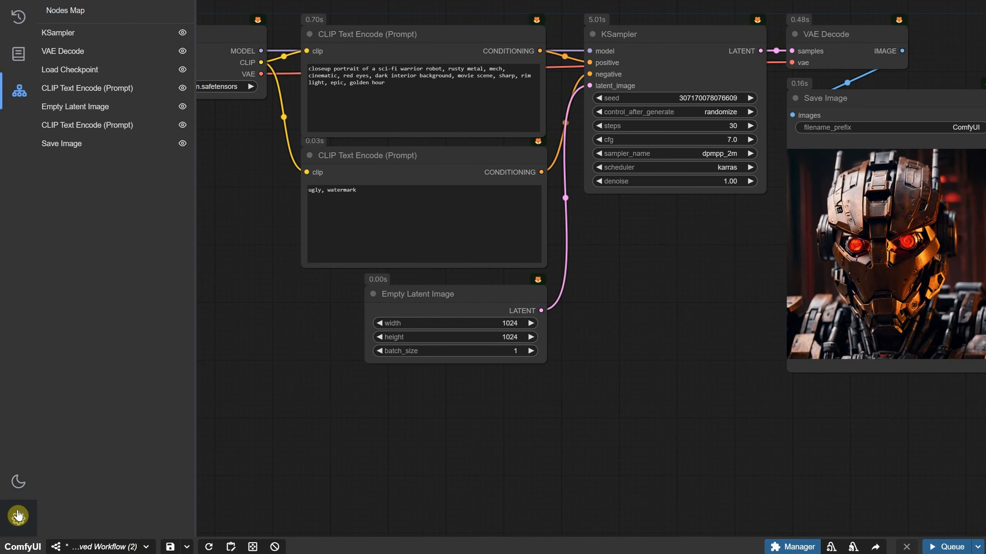
# - Toggle the interface to the light theme and back to the dark theme
pyautogui.click(18, 483)
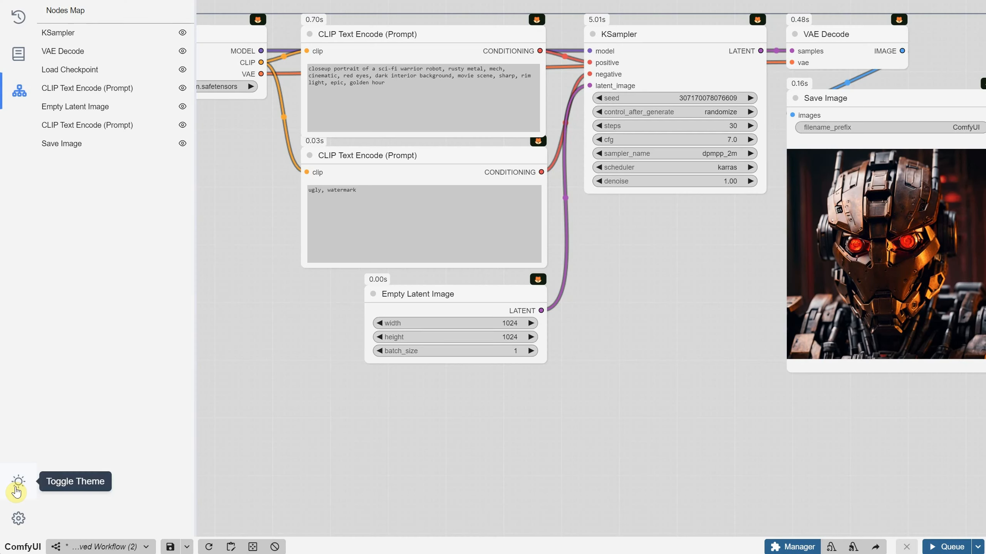
pyautogui.click(17, 490)
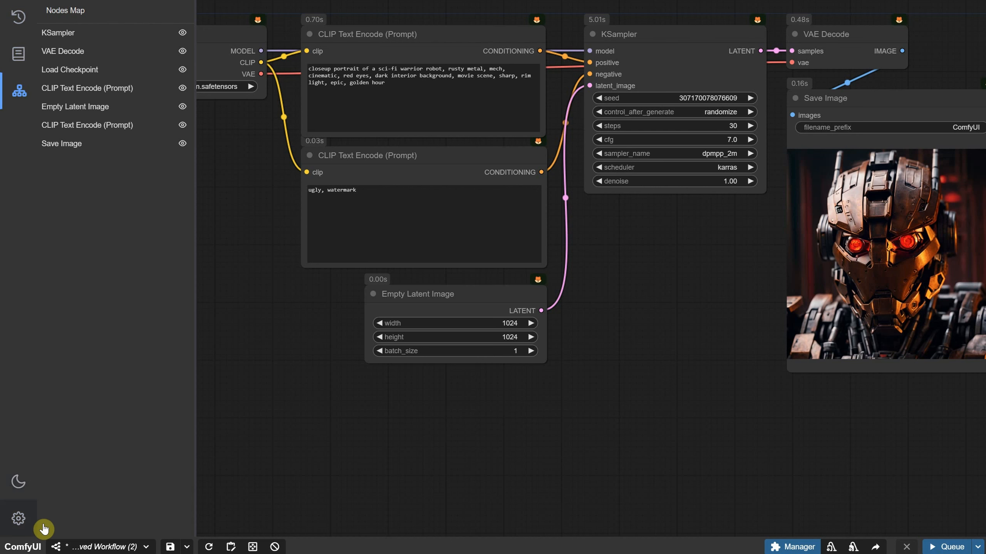
# - Try the Light and Solarized color palettes in the settings
pyautogui.click(15, 520)
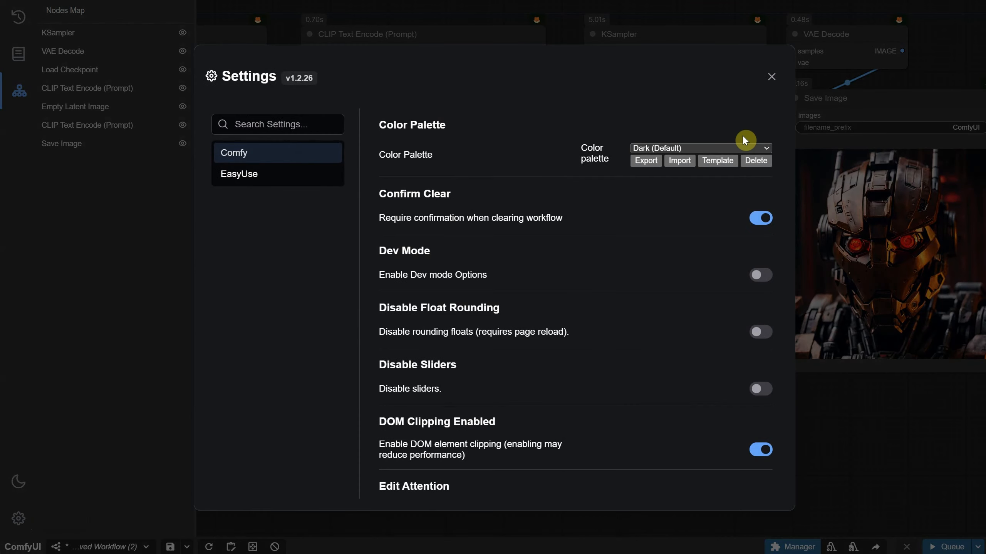
pyautogui.click(685, 148)
pyautogui.click(675, 169)
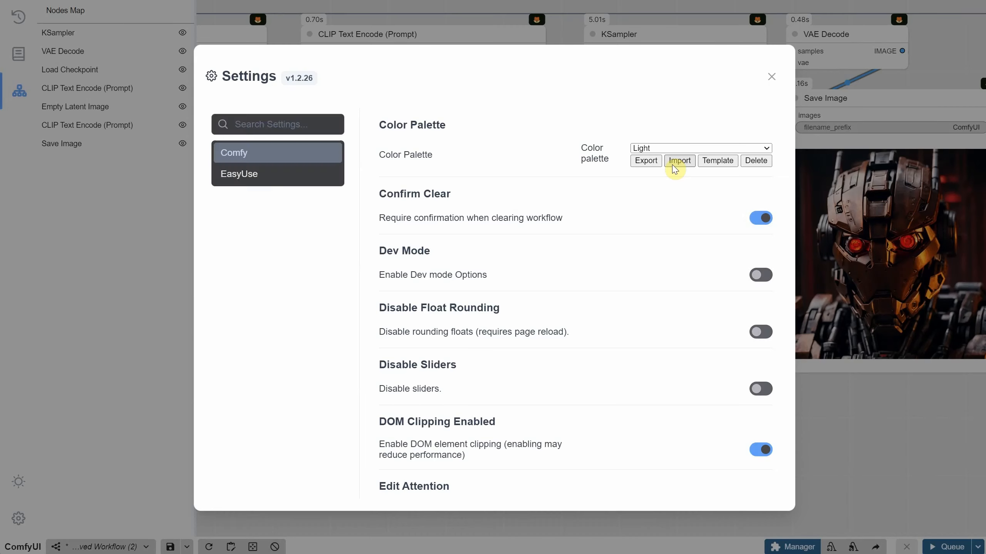
pyautogui.click(681, 148)
pyautogui.click(668, 177)
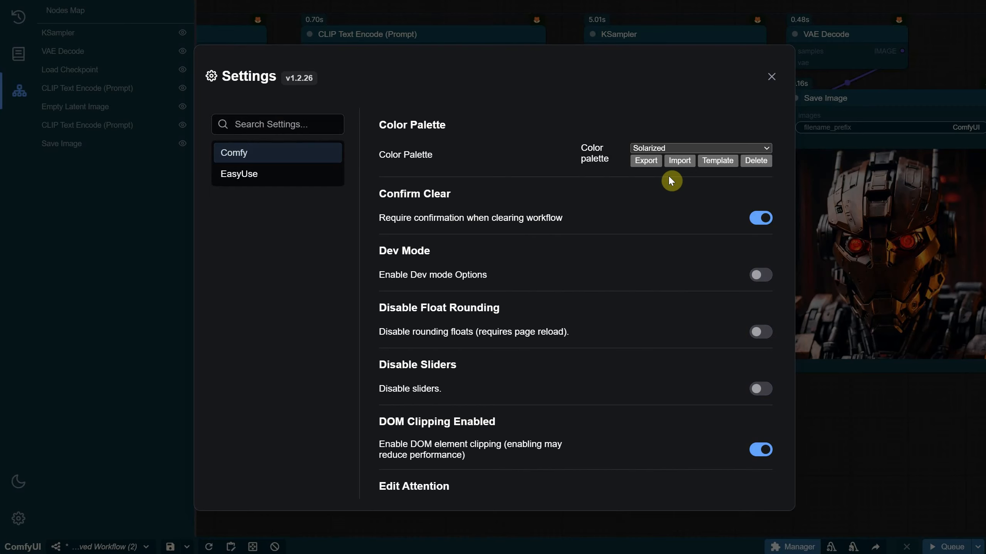
pyautogui.click(463, 516)
# - Try the Arc color palette on the workflow
pyautogui.click(15, 522)
pyautogui.click(683, 148)
pyautogui.click(670, 186)
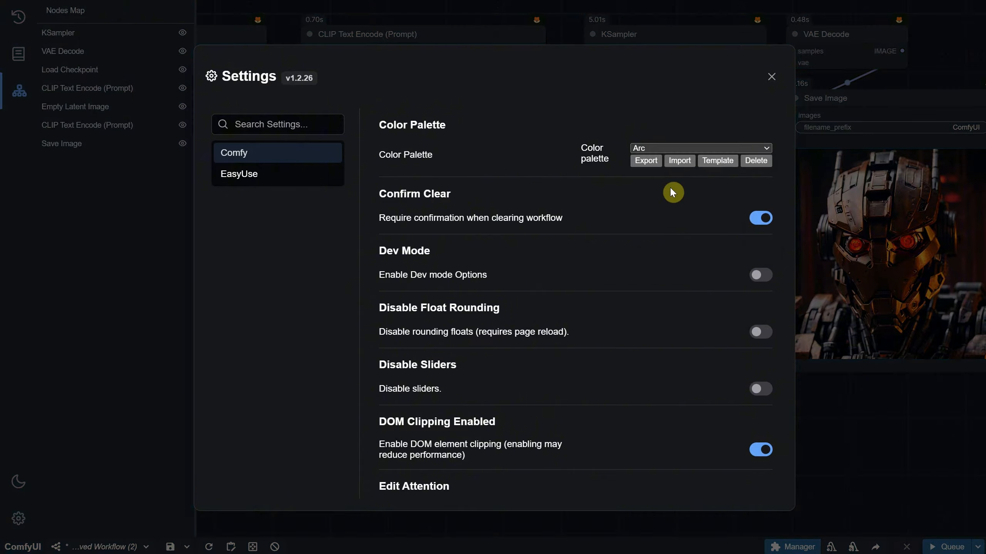
pyautogui.click(826, 318)
# - Try a near-black color palette listed below Arc on the workflow
pyautogui.click(15, 520)
pyautogui.click(713, 148)
pyautogui.click(695, 219)
pyautogui.click(806, 381)
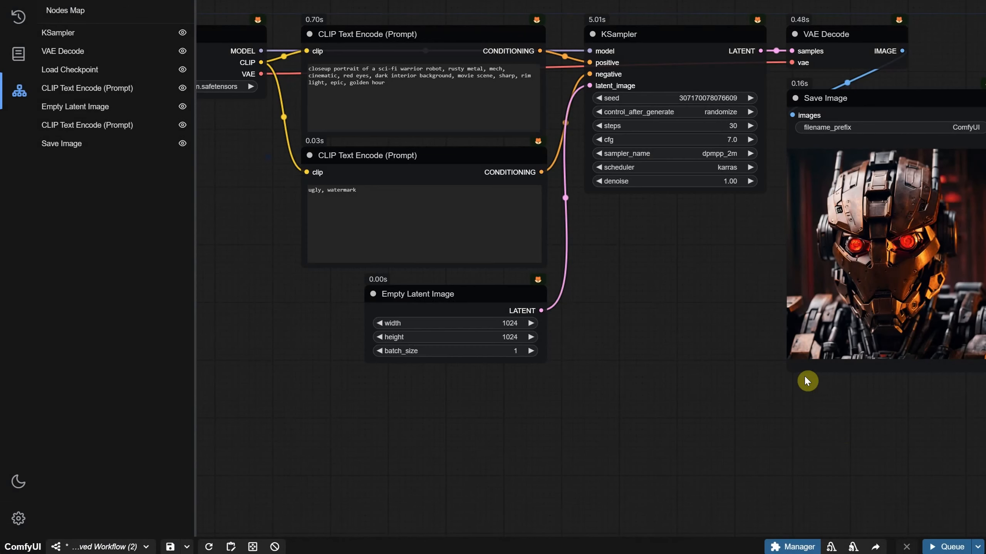
# - Set the color palette back to Dark (Default) and close the settings
pyautogui.click(18, 518)
pyautogui.click(676, 148)
pyautogui.click(676, 159)
pyautogui.click(799, 103)
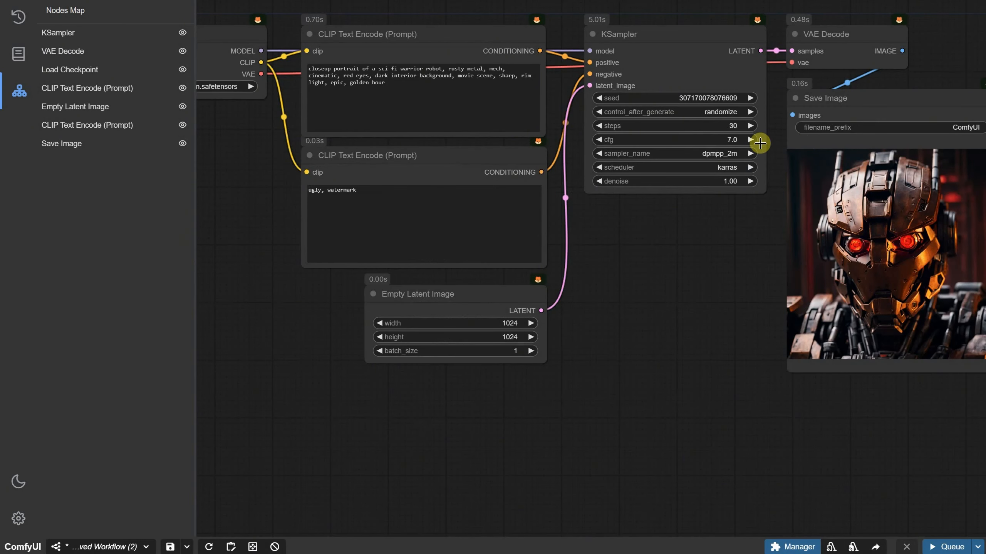
# - Set the Use New Menu setting to Disabled and close the settings
pyautogui.click(18, 518)
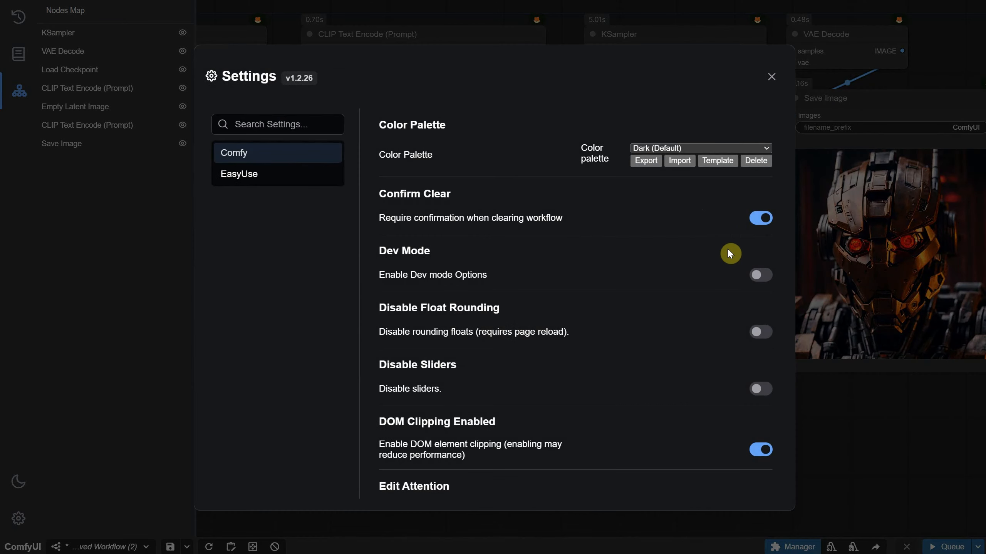
pyautogui.scroll(-20, 729, 252)
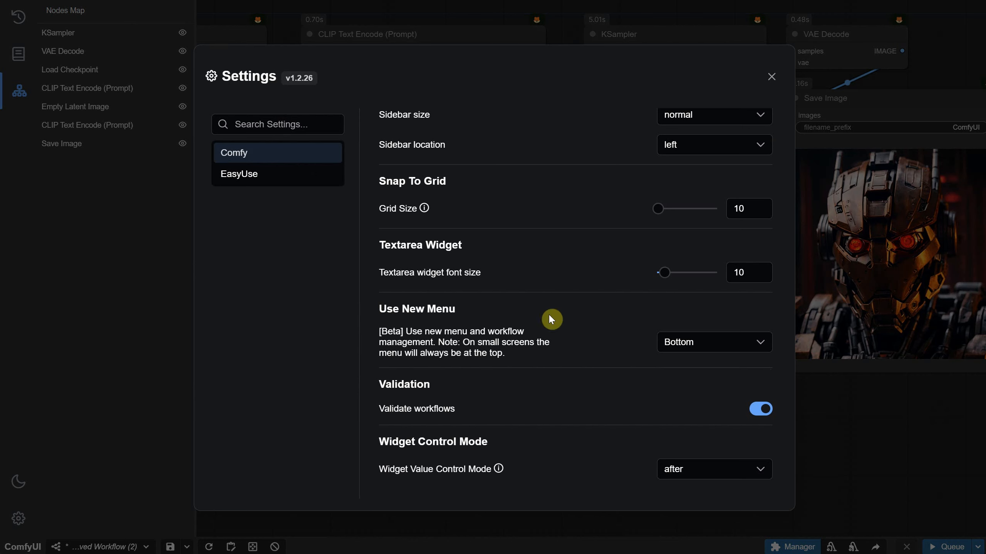
pyautogui.click(713, 347)
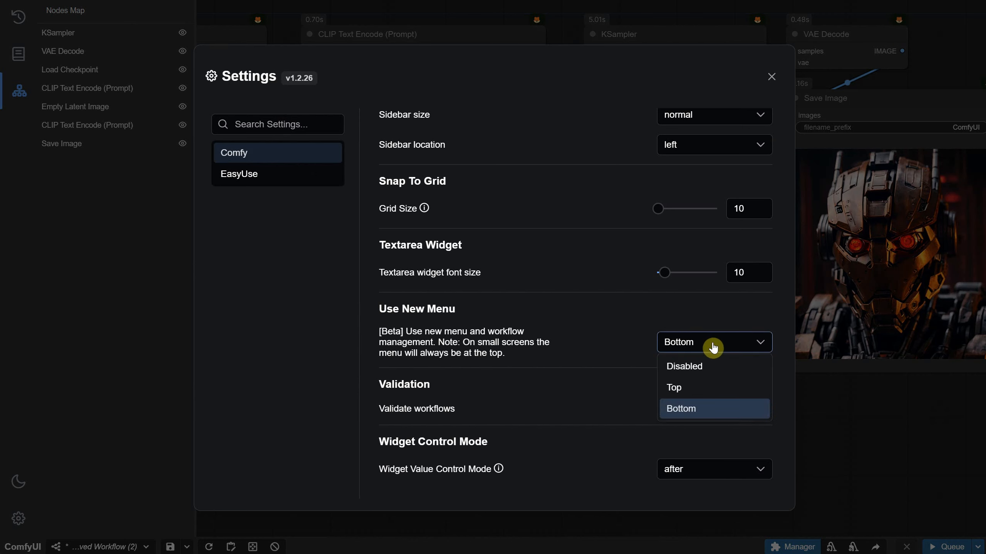
pyautogui.click(688, 372)
pyautogui.click(669, 513)
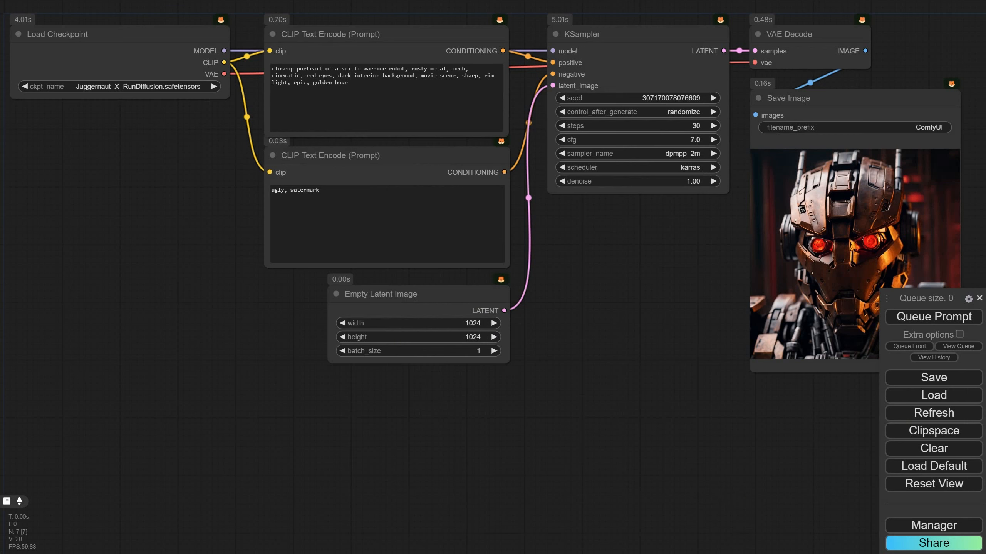
# - Search the Manager's custom nodes for "venture" and install comfyui-art-venture
pyautogui.click(930, 527)
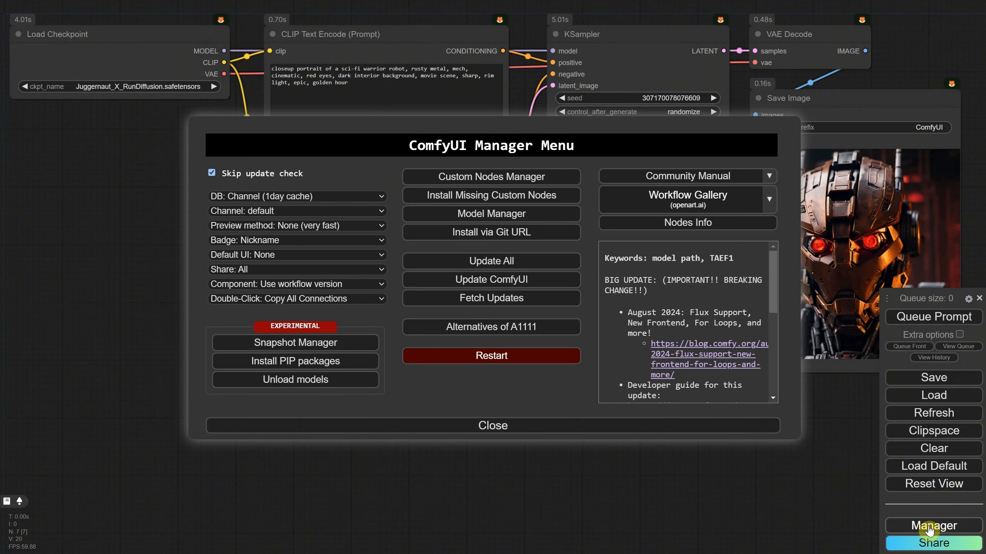
pyautogui.click(501, 178)
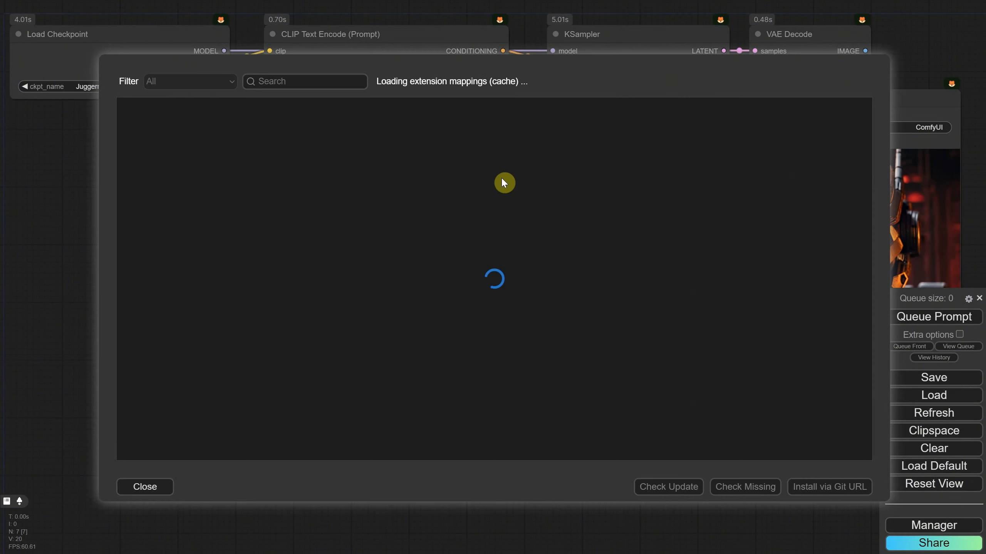
pyautogui.click(325, 80)
pyautogui.write('venture')
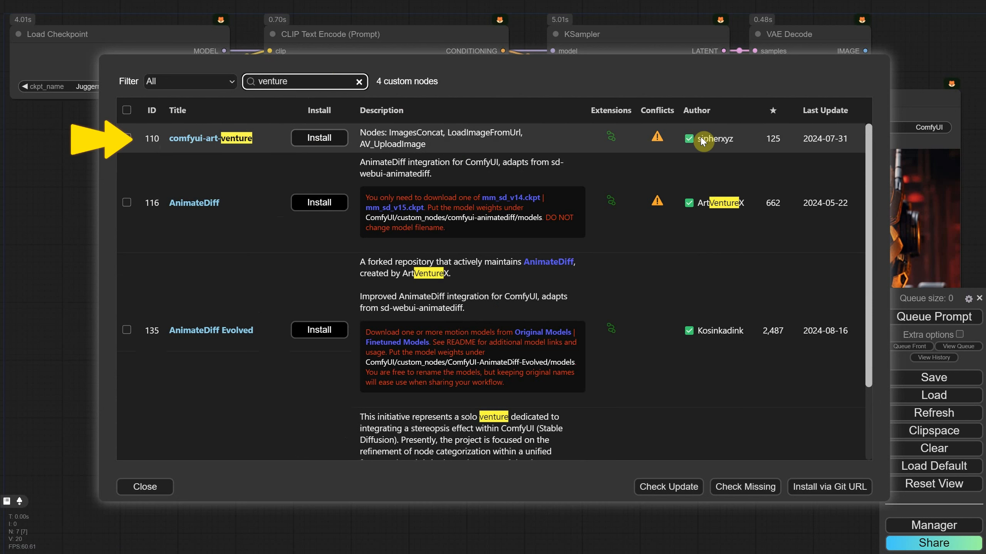
pyautogui.click(316, 143)
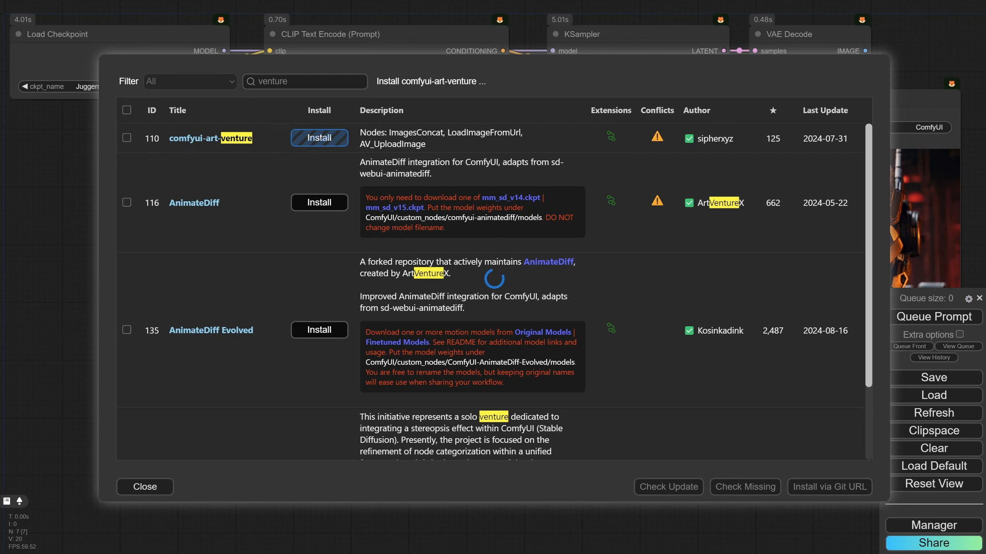
# - Find and install the custom nodes ComfyUI's ControlNet Auxiliary Preprocessors and Comfyroll Studio, searching for "Preprocessors" and "comfyroll"
pyautogui.click(314, 76)
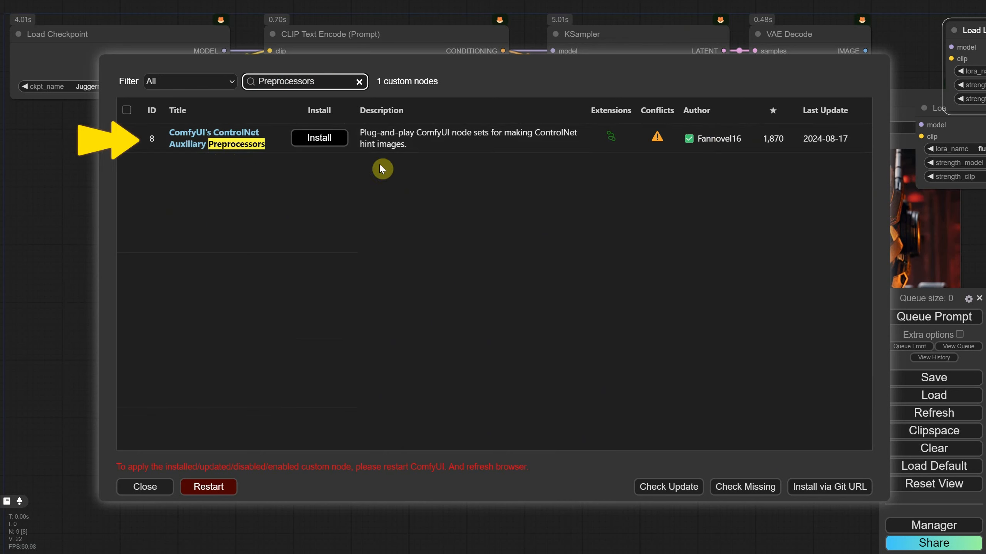
pyautogui.click(319, 138)
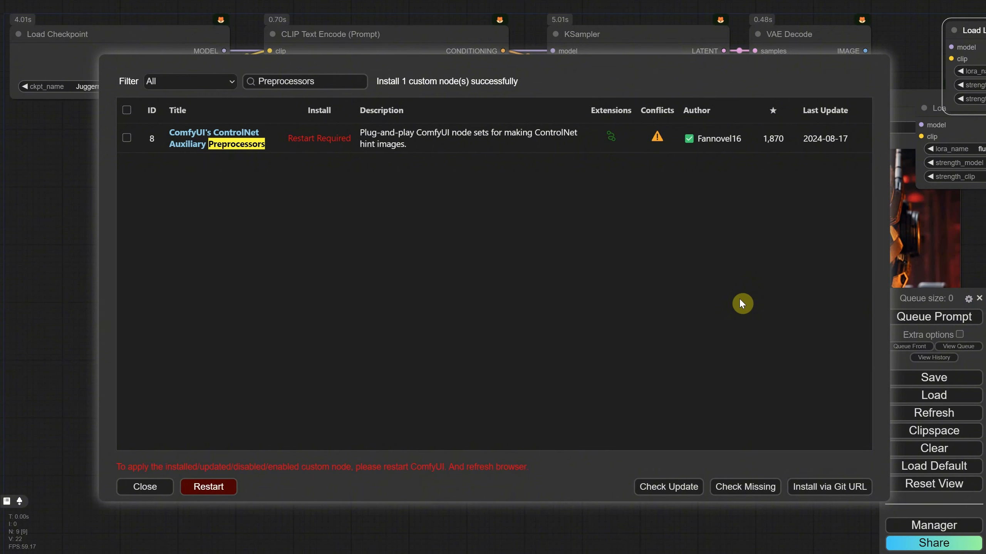
pyautogui.doubleClick(316, 77)
pyautogui.write('comfyroll')
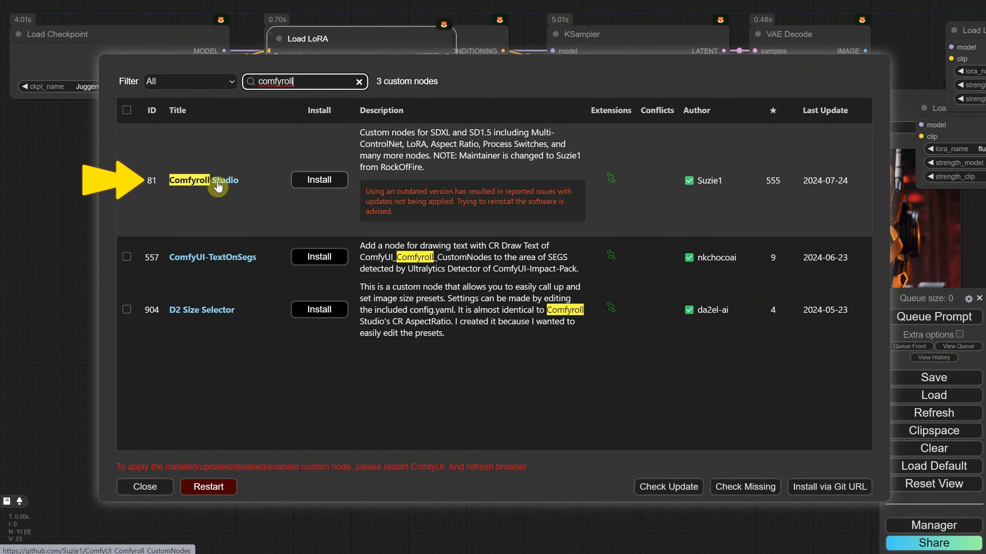
pyautogui.click(323, 182)
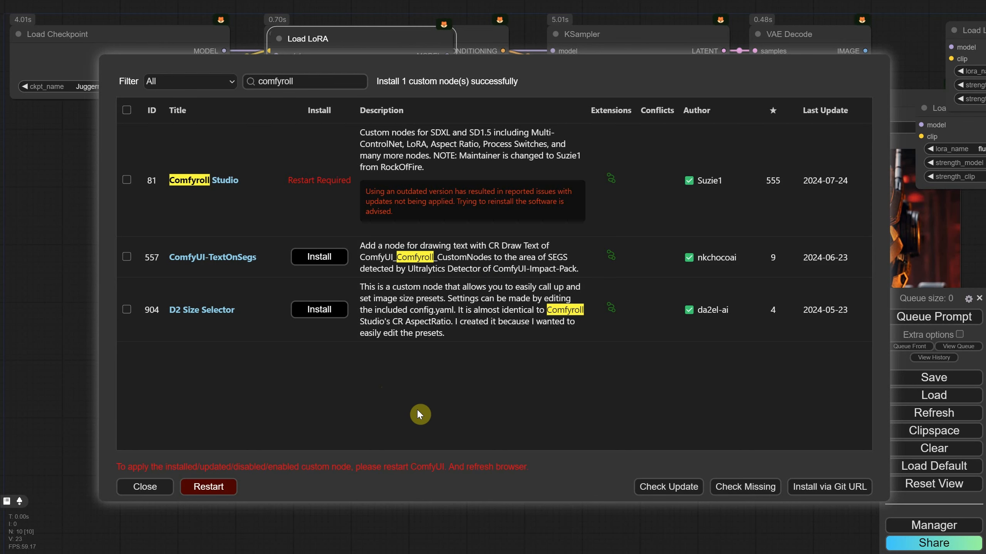
# - Restart ComfyUI to apply the installed custom nodes, and clear the current workflow from the canvas
pyautogui.click(206, 486)
pyautogui.click(537, 45)
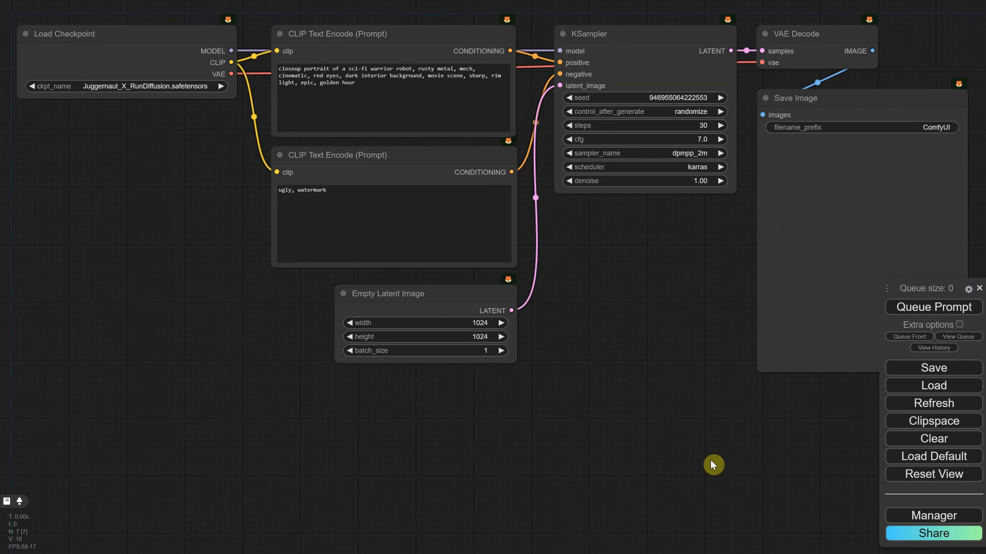
pyautogui.click(926, 442)
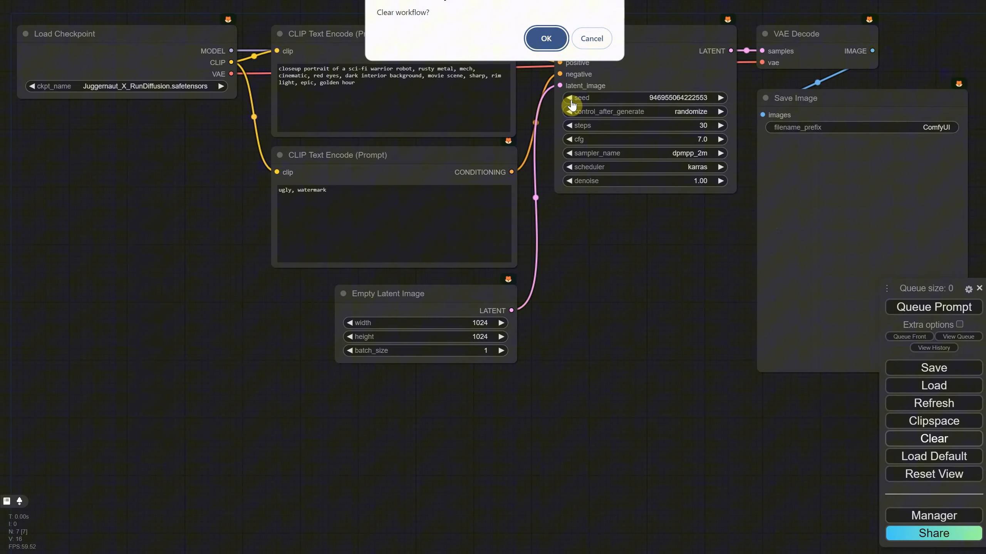
pyautogui.click(546, 38)
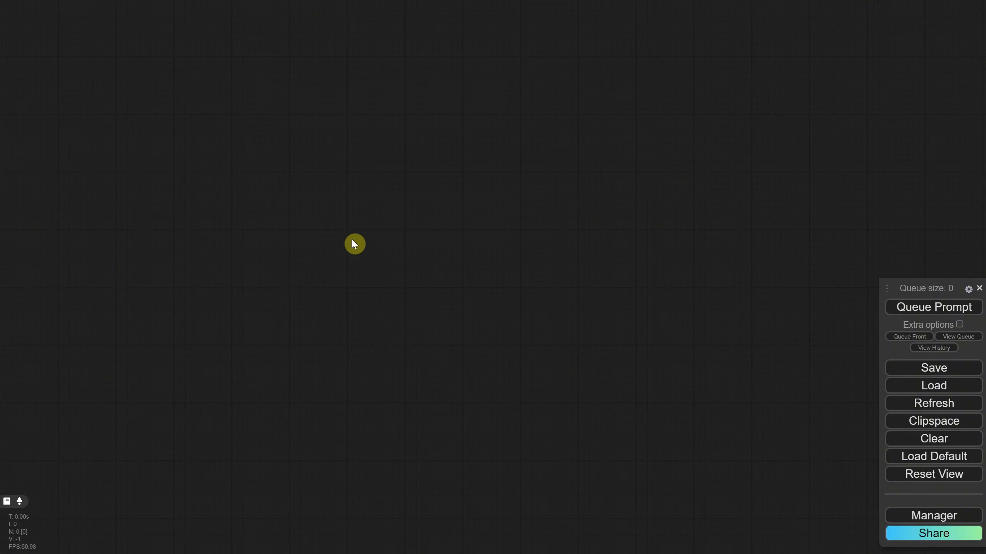
# - Add the ControlNet Preprocessor node from comfyui-art-venture to the empty canvas
pyautogui.doubleClick(392, 217)
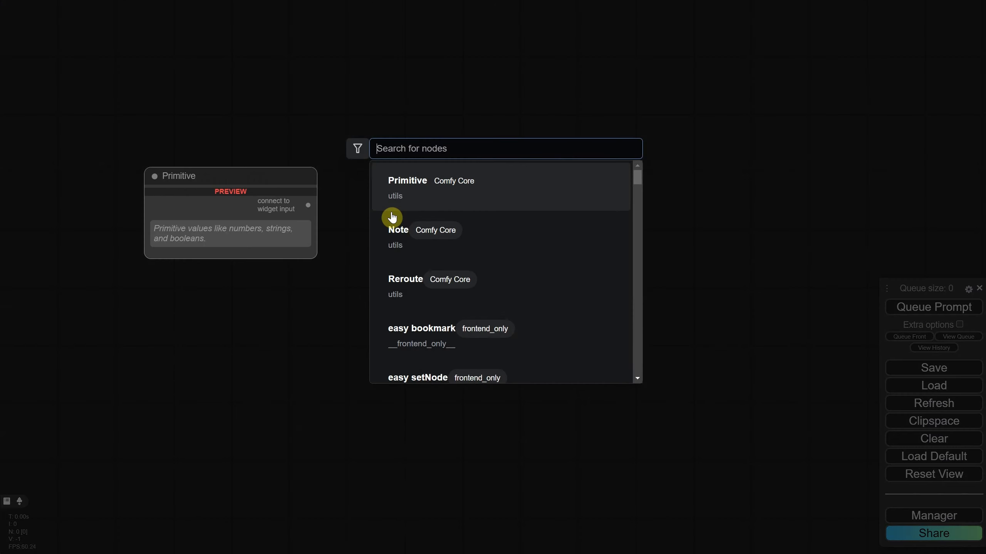
pyautogui.write('controlnet pr')
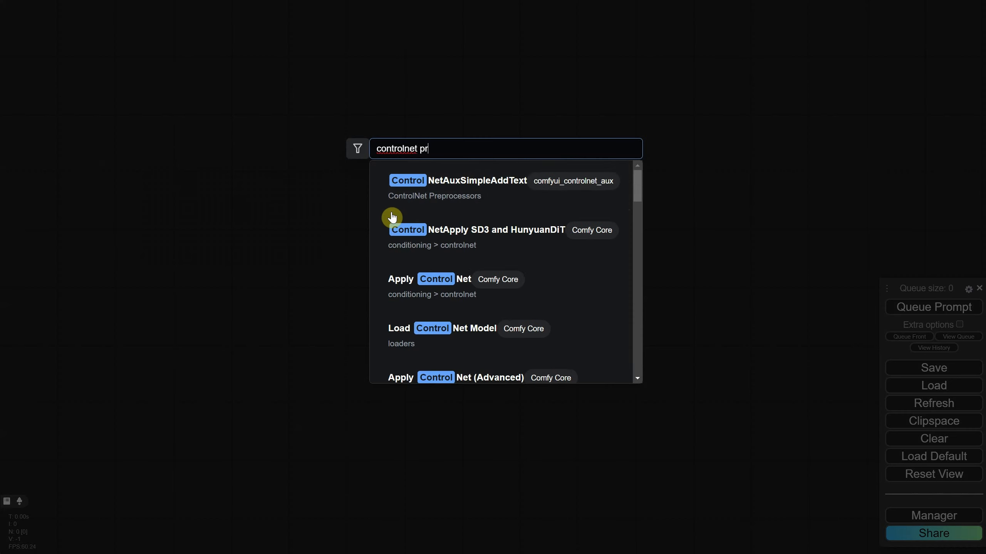
pyautogui.write('e')
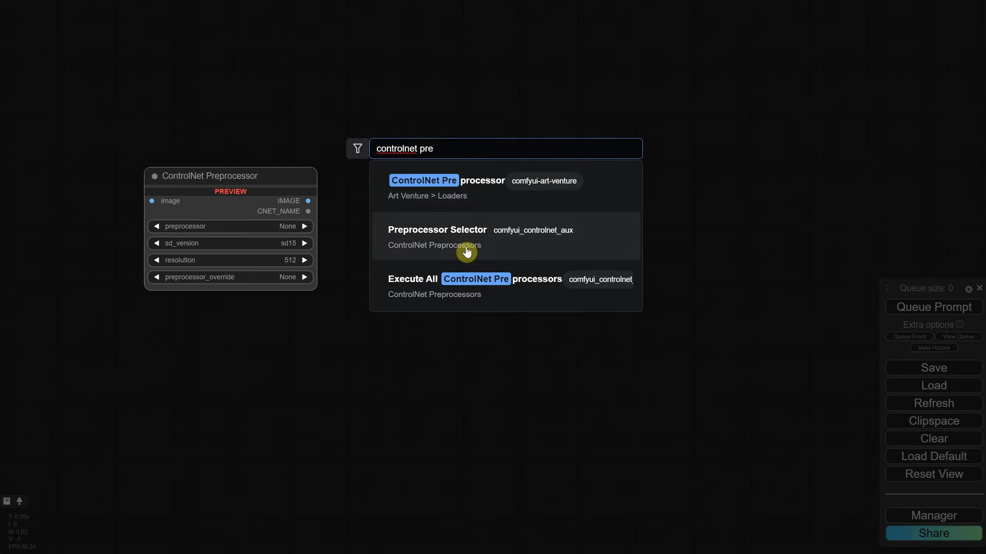
pyautogui.click(489, 188)
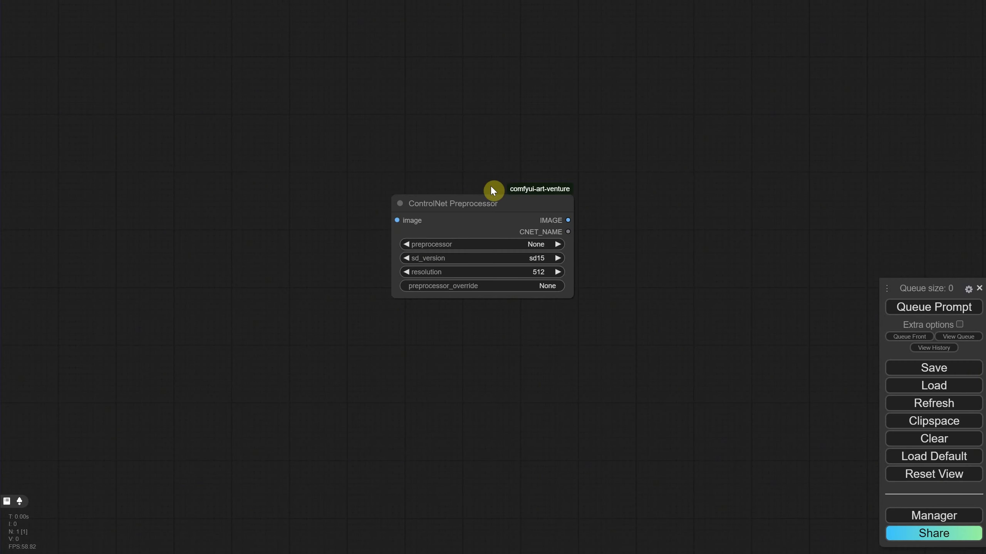
pyautogui.scroll(3, 624, 208)
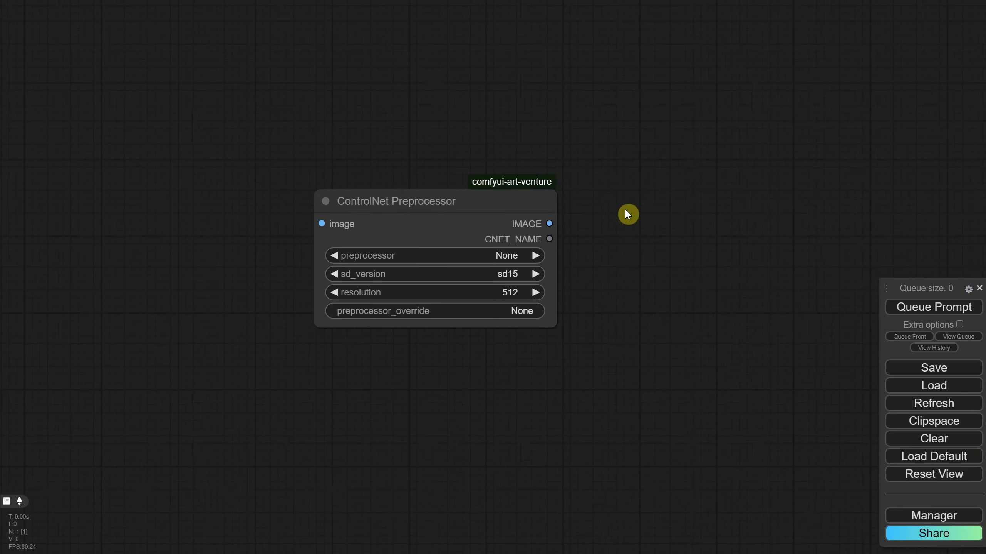
pyautogui.moveTo(619, 252); pyautogui.dragTo(651, 235)
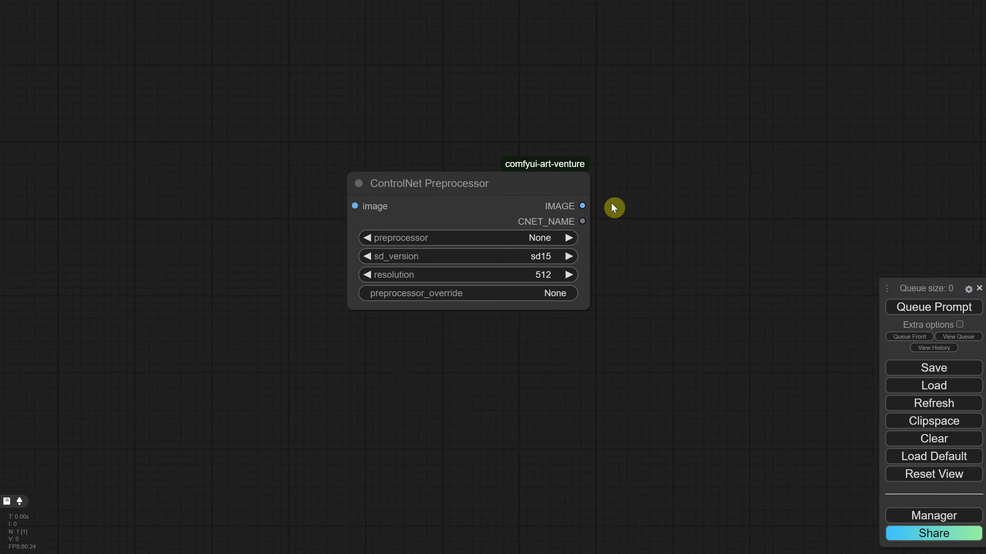
# - Add a Load Image node connected to the preprocessor's image input and place it beside the preprocessor
pyautogui.moveTo(354, 205); pyautogui.dragTo(199, 227)
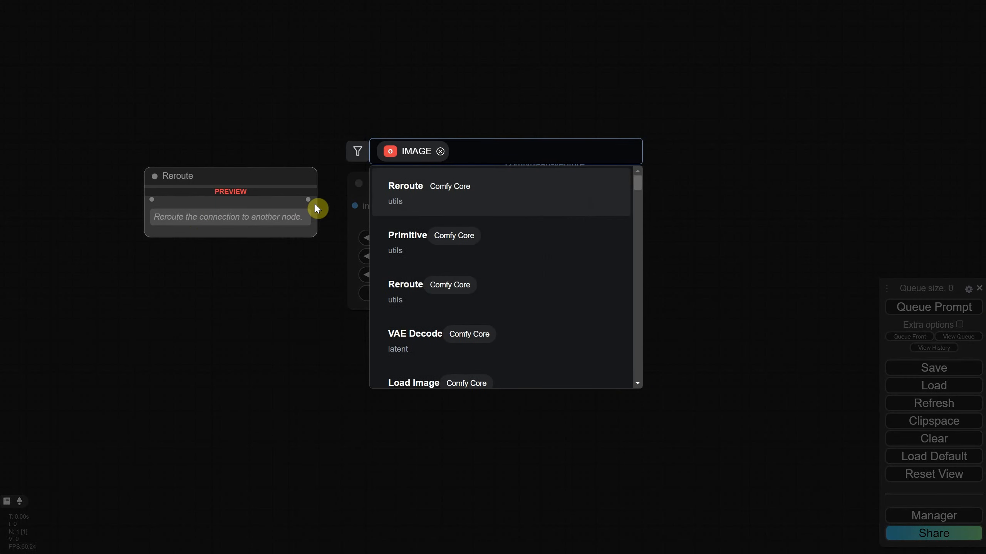
pyautogui.scroll(-1, 415, 358)
pyautogui.click(416, 358)
pyautogui.moveTo(306, 220); pyautogui.dragTo(180, 189)
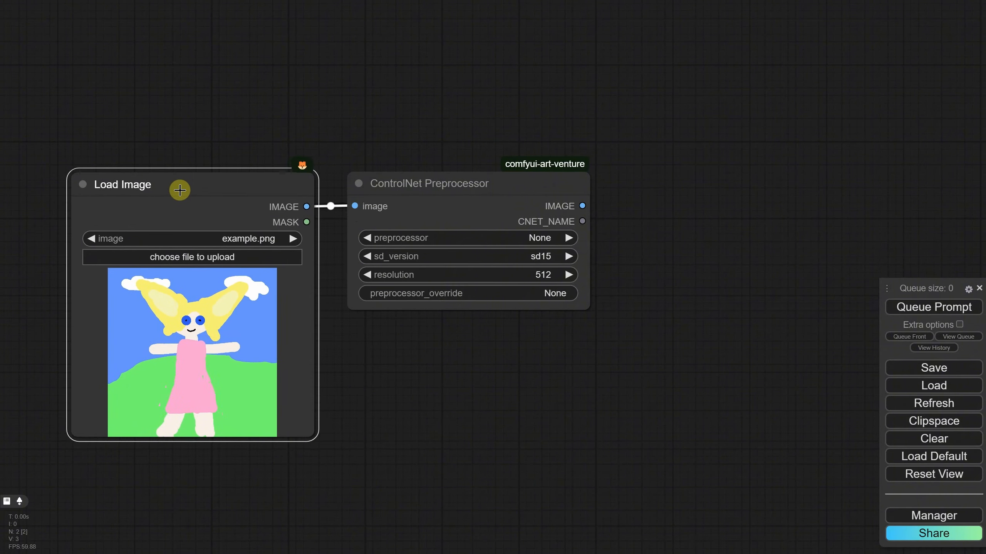
# - Add a Save Image node connected to the preprocessor's IMAGE output and run the workflow
pyautogui.moveTo(583, 206); pyautogui.dragTo(718, 208)
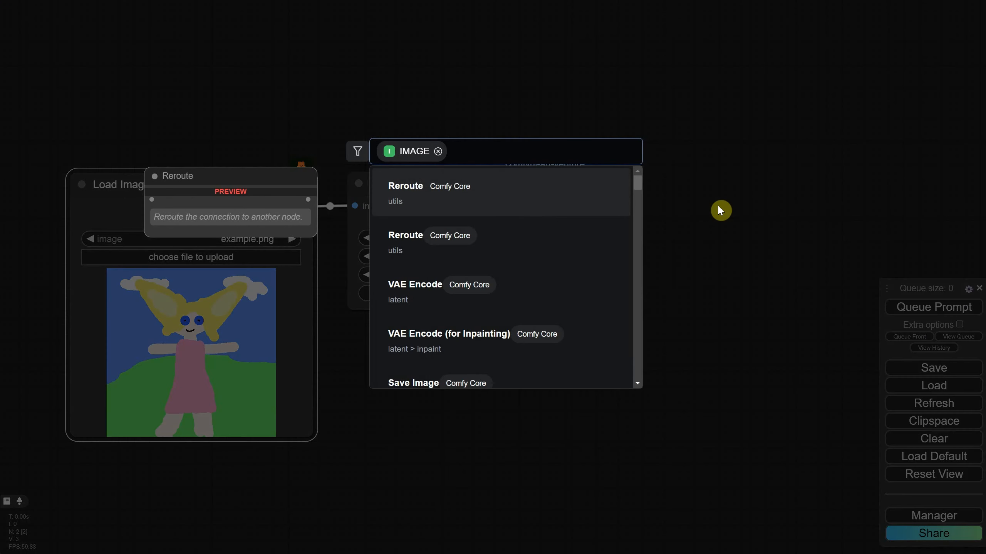
pyautogui.click(513, 369)
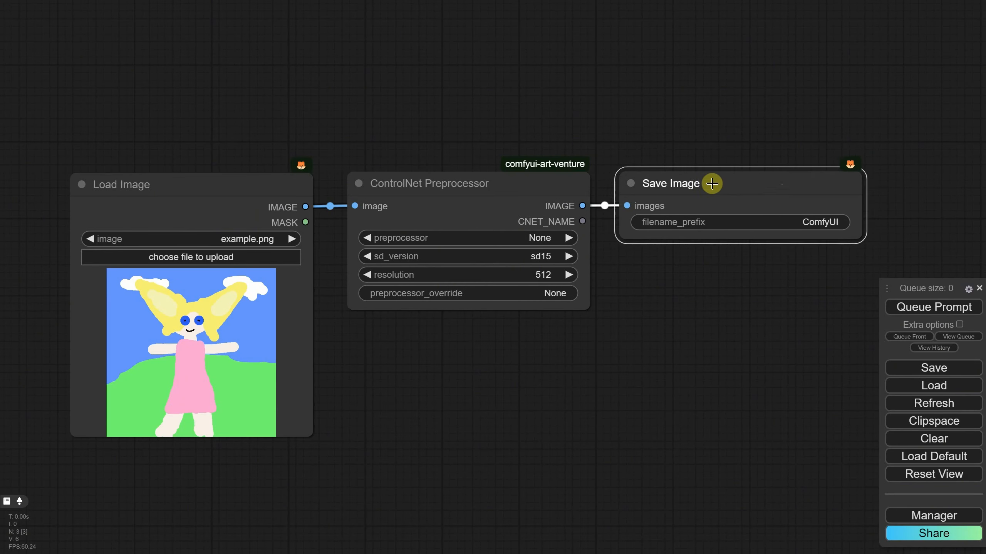
pyautogui.click(904, 309)
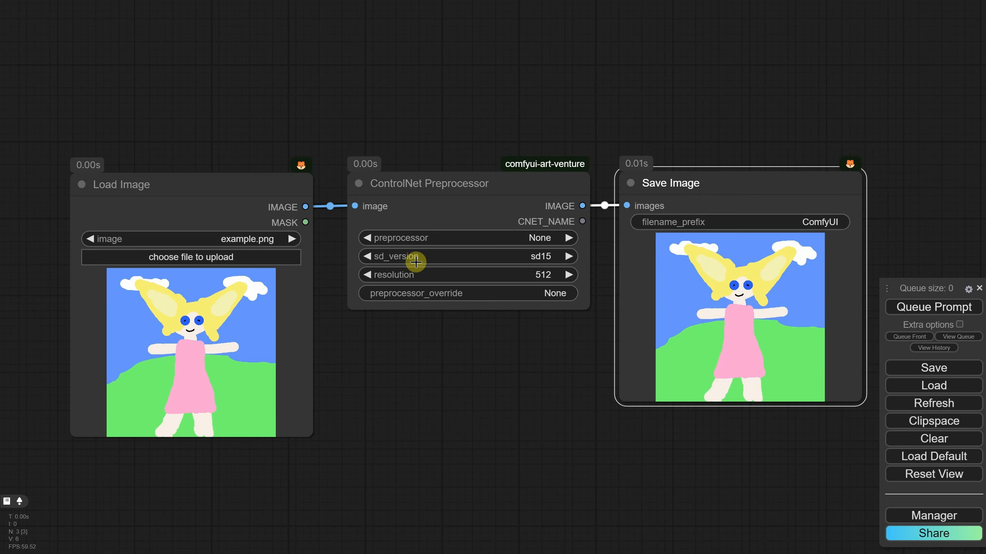
pyautogui.moveTo(716, 179); pyautogui.dragTo(708, 185)
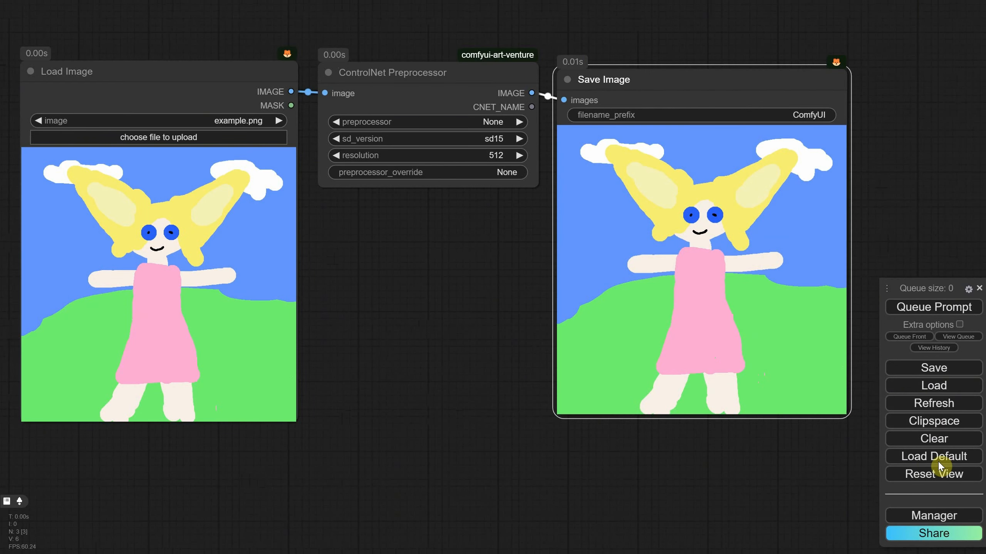
# - Filter the Manager's custom nodes to Installed, review the list down to its end, and close the Manager
pyautogui.click(934, 516)
pyautogui.click(469, 179)
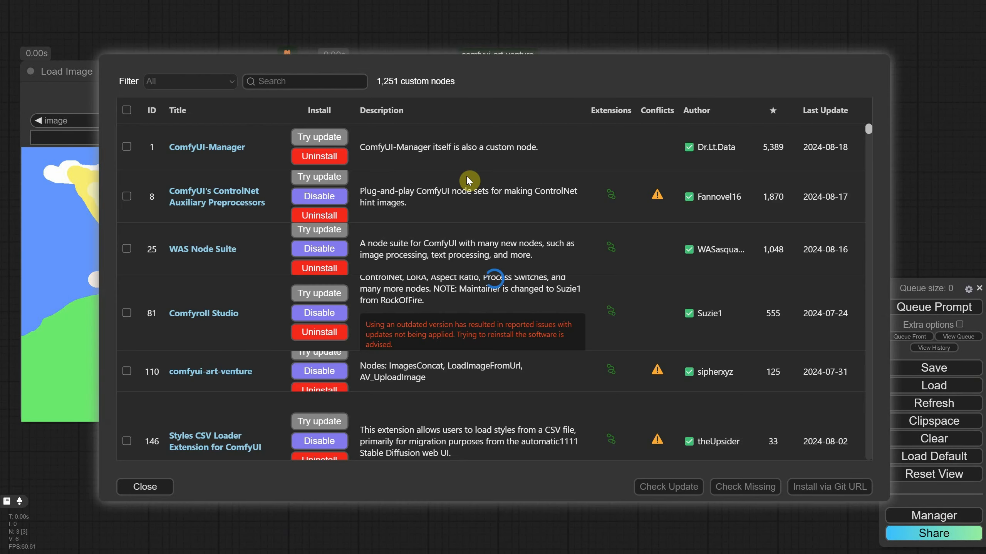
pyautogui.scroll(-6, 563, 232)
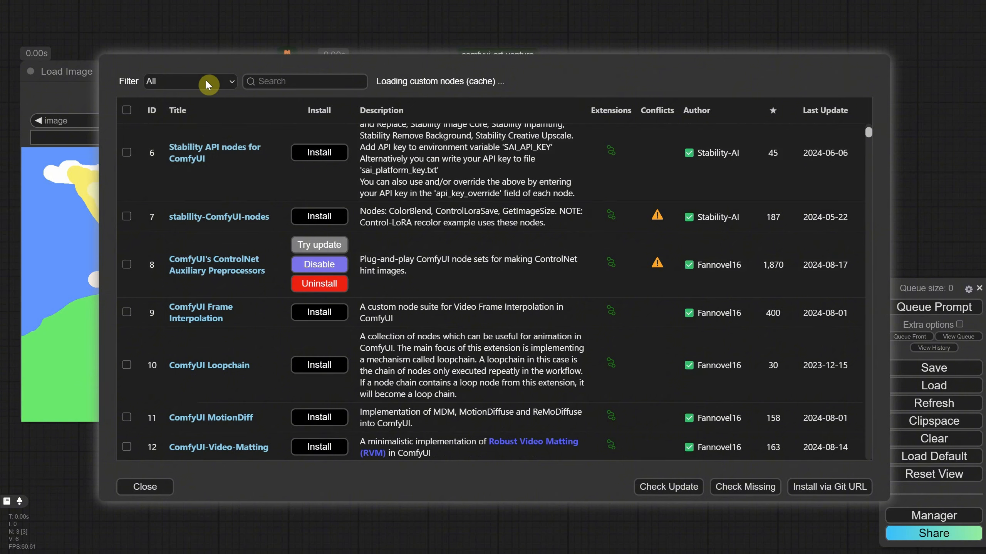
pyautogui.click(205, 80)
pyautogui.click(187, 107)
pyautogui.scroll(-3, 230, 194)
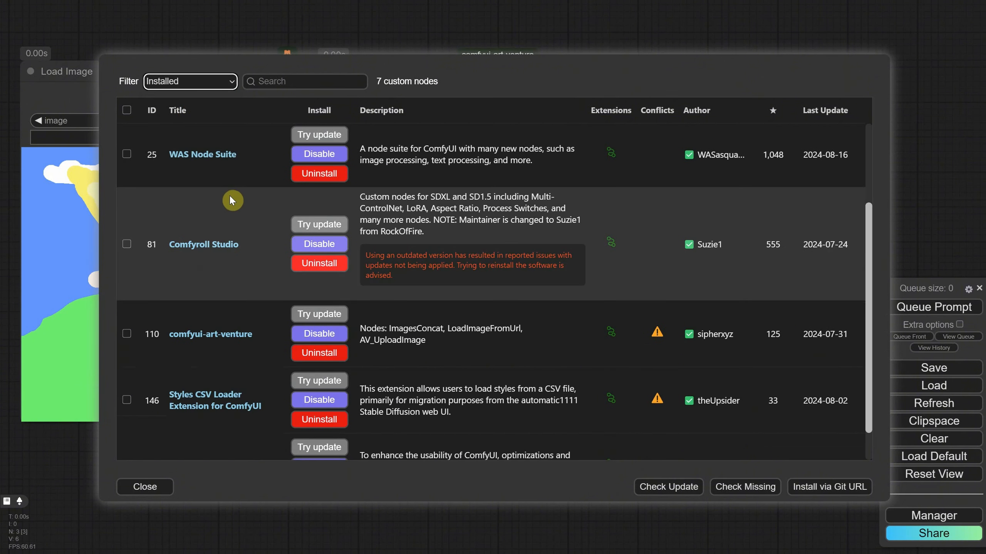
pyautogui.scroll(-1, 277, 183)
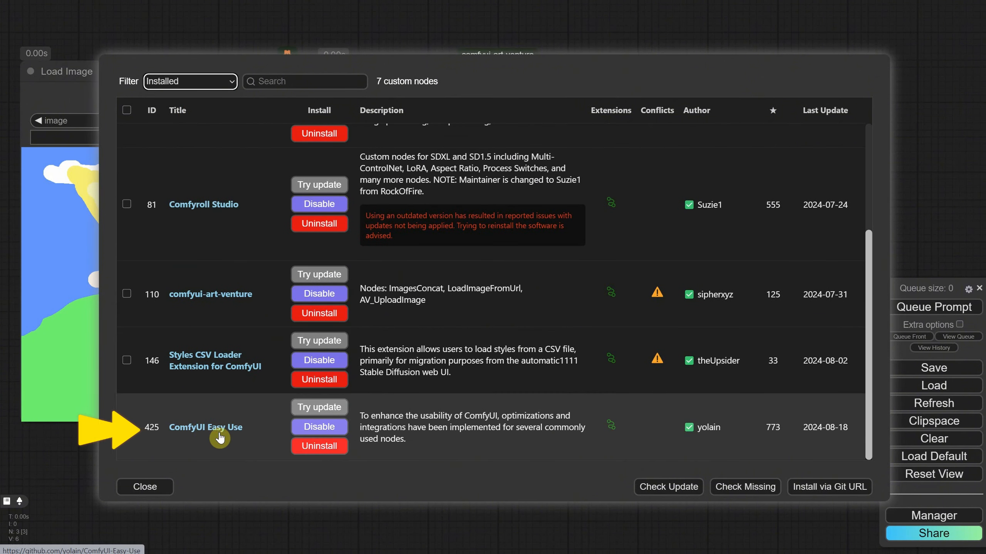
pyautogui.click(149, 488)
pyautogui.click(519, 428)
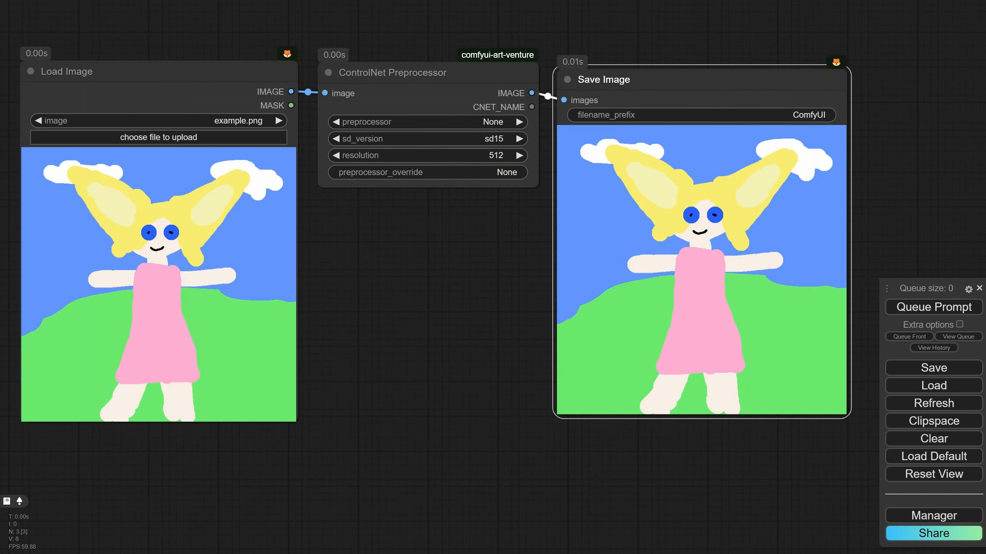
# - Set the ControlNet Preprocessor's preprocessor to canny and run the workflow
pyautogui.click(429, 124)
pyautogui.click(428, 138)
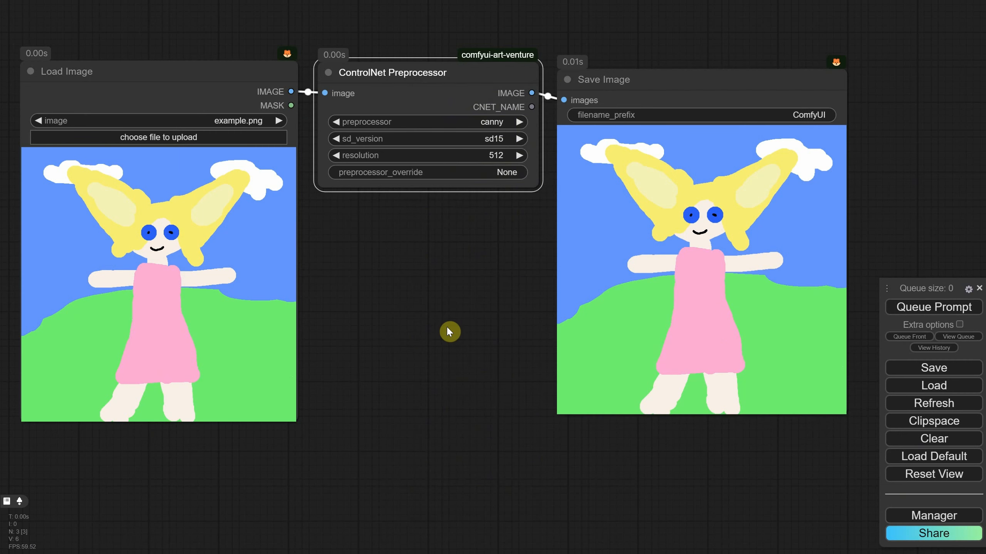
pyautogui.click(924, 307)
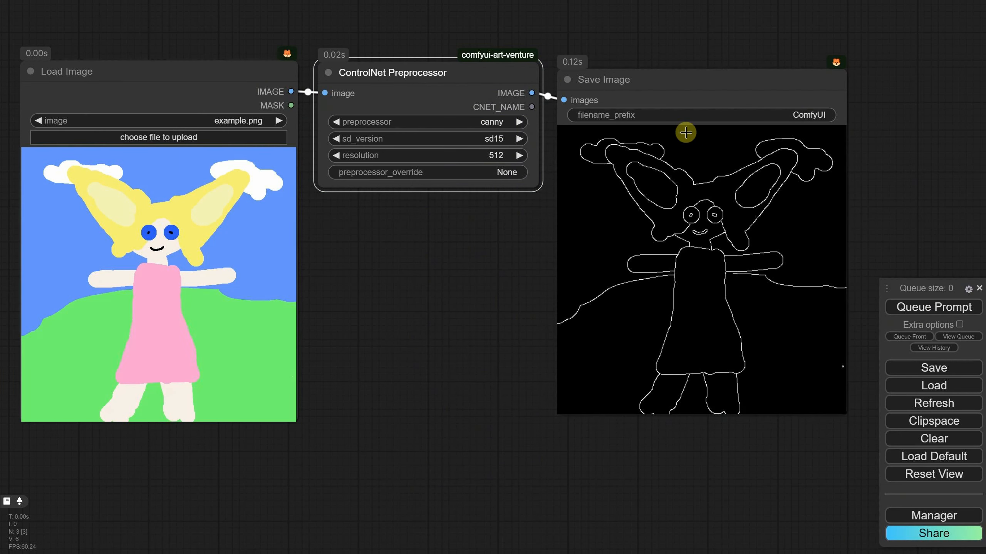
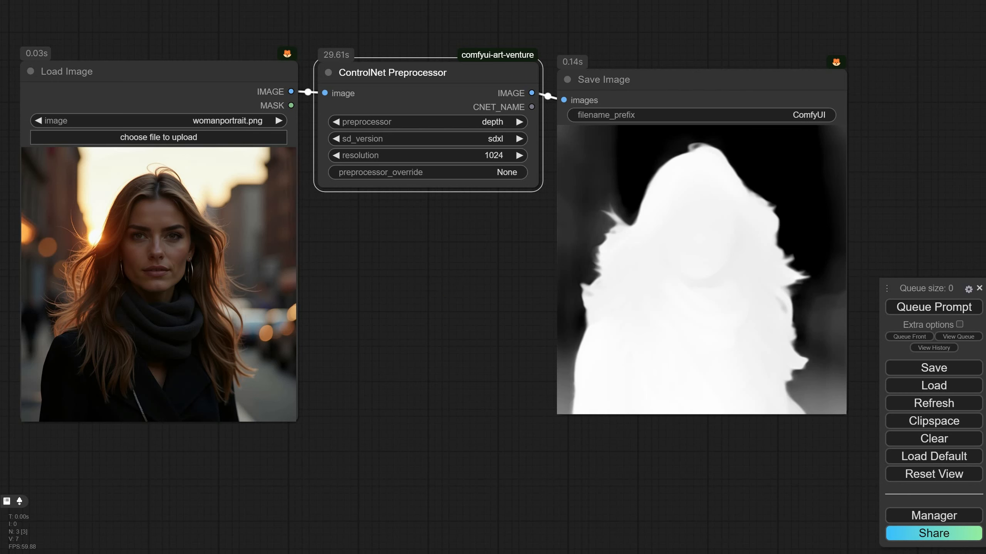
# - Load architecture.png in the Load Image node and feed it also into a duplicated ControlNet Preprocessor and Save Image pair placed below
pyautogui.click(170, 137)
pyautogui.doubleClick(147, 116)
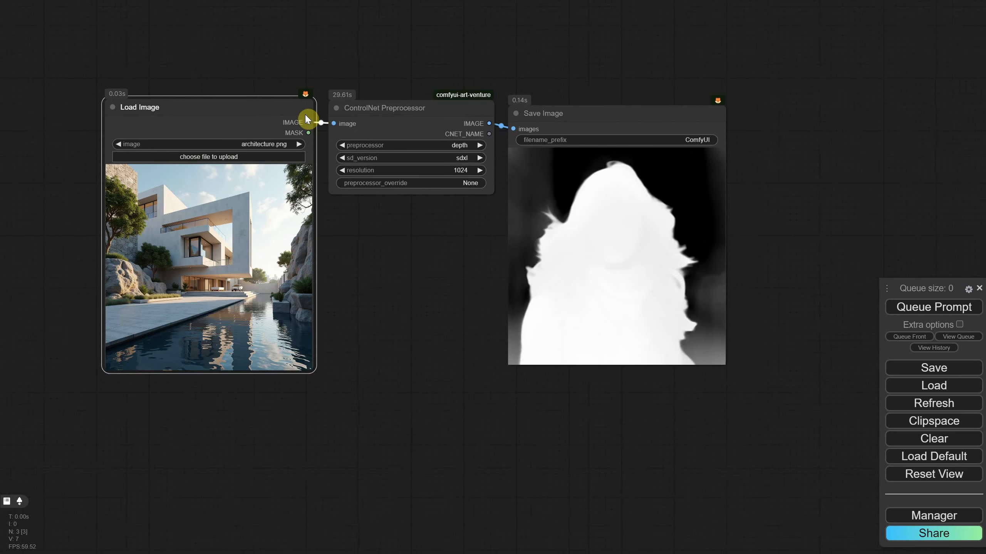
pyautogui.click(382, 112)
pyautogui.keyDown('shift'); pyautogui.click(628, 120); pyautogui.keyUp('shift')
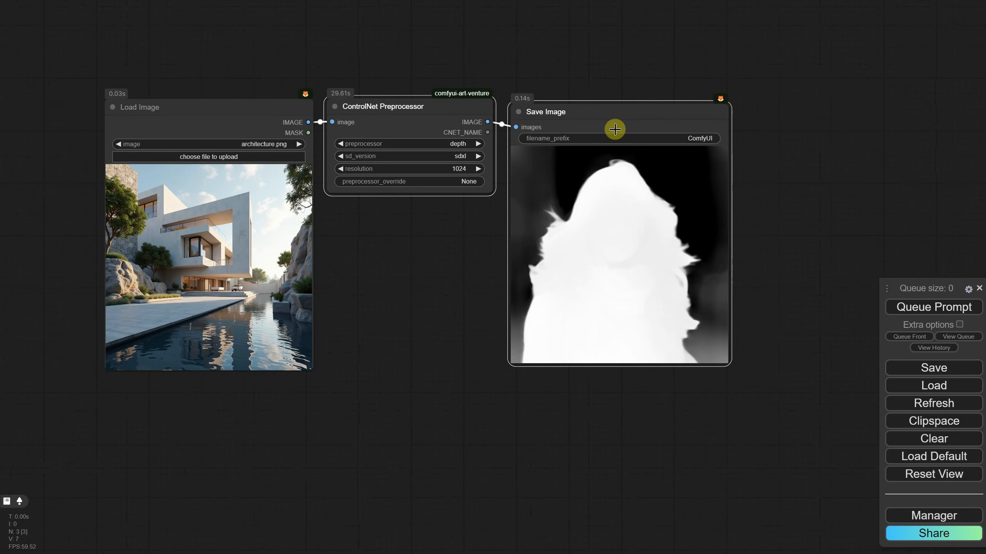
pyautogui.hotkey('ctrl', 'c')
pyautogui.hotkey('ctrl', 'v')
pyautogui.moveTo(865, 119); pyautogui.dragTo(589, 404)
pyautogui.moveTo(308, 122); pyautogui.dragTo(333, 426)
# - Set the duplicated ControlNet Preprocessor's preprocessor to canny and run the workflow
pyautogui.click(408, 448)
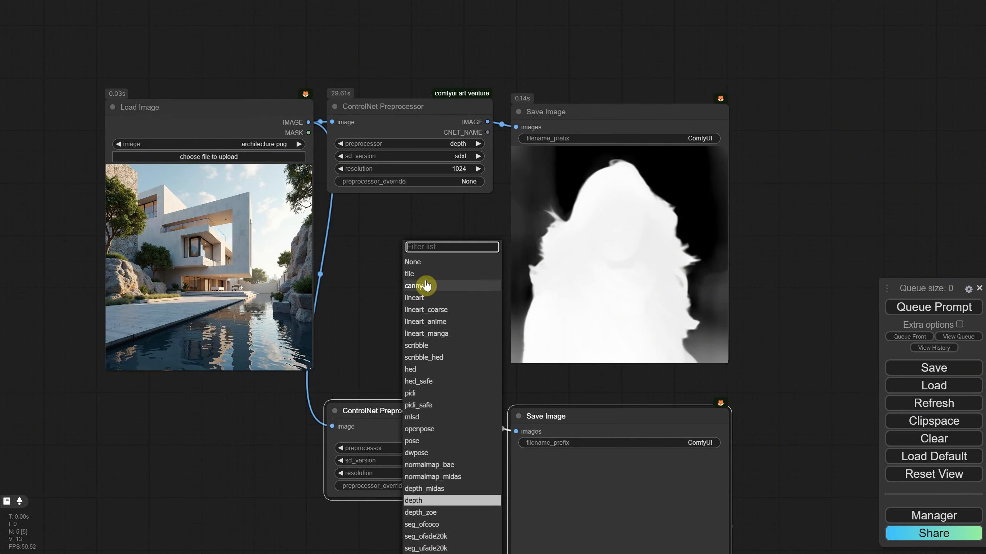
pyautogui.click(427, 286)
pyautogui.click(934, 307)
pyautogui.moveTo(751, 281); pyautogui.dragTo(752, 211)
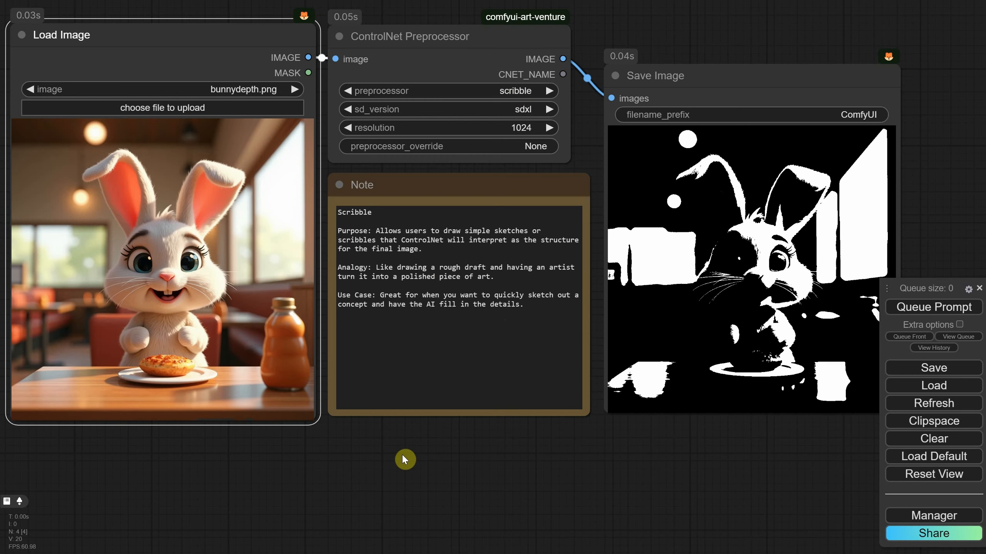
# - Load animegirl.png into the Load Image node and run the workflow with the scribble preprocessor
pyautogui.click(184, 109)
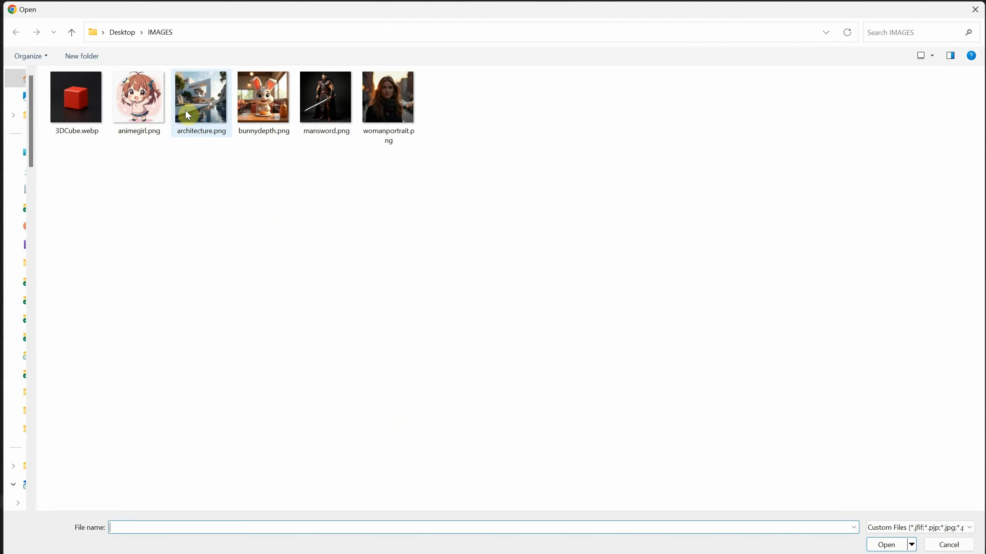
pyautogui.doubleClick(138, 106)
pyautogui.click(916, 309)
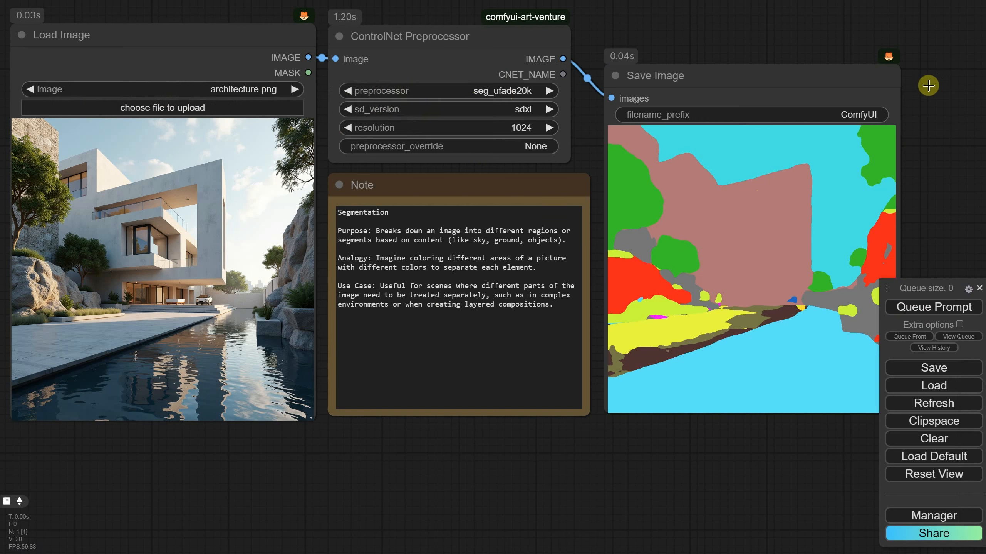
# - Try running the workflow with the preprocessor set to seg_ofcoco, read the error report to its end and dismiss it
pyautogui.click(520, 90)
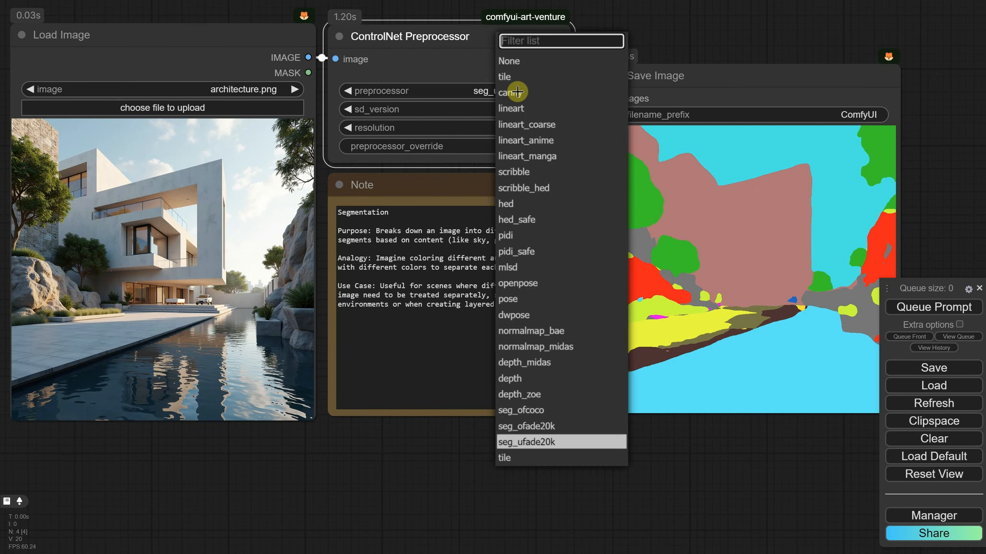
pyautogui.click(506, 411)
pyautogui.click(931, 309)
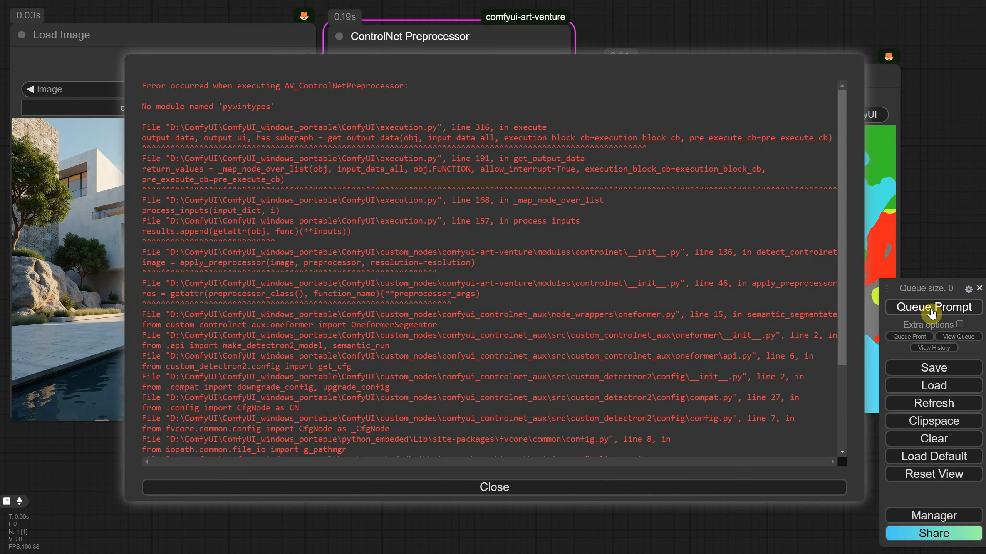
pyautogui.scroll(-3, 565, 357)
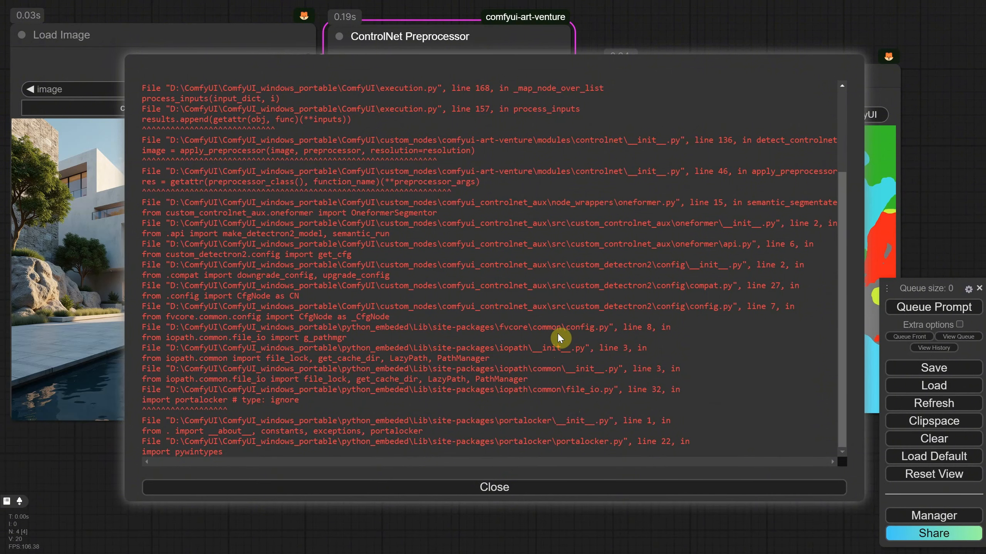
pyautogui.click(494, 490)
# - Set the ControlNet Preprocessor's preprocessor to seg_ufade20k and run the workflow
pyautogui.click(504, 92)
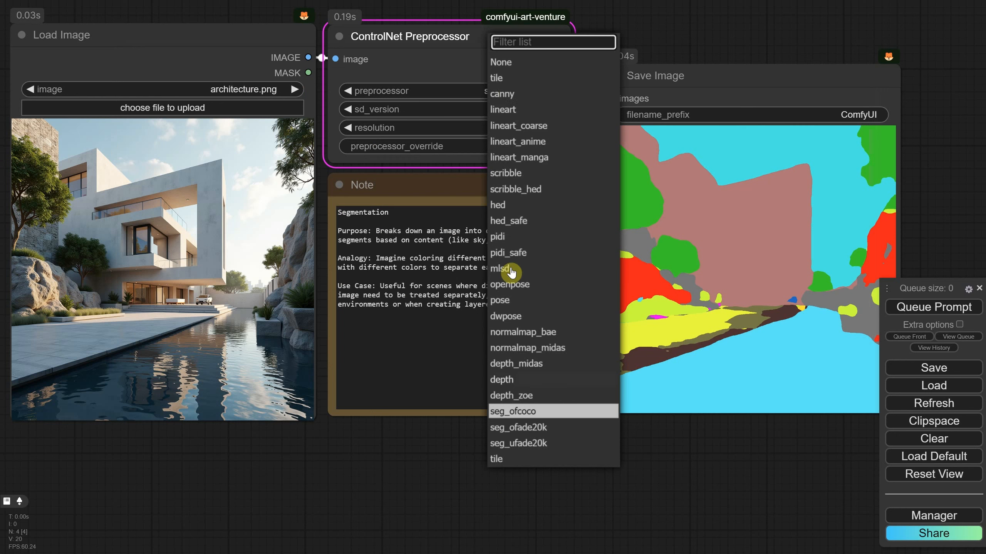
pyautogui.click(519, 443)
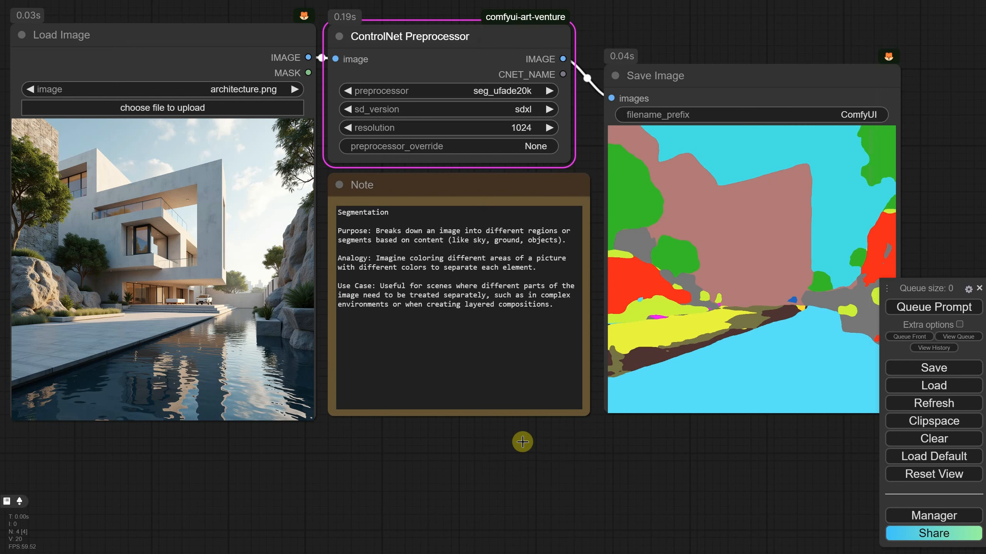
pyautogui.click(951, 309)
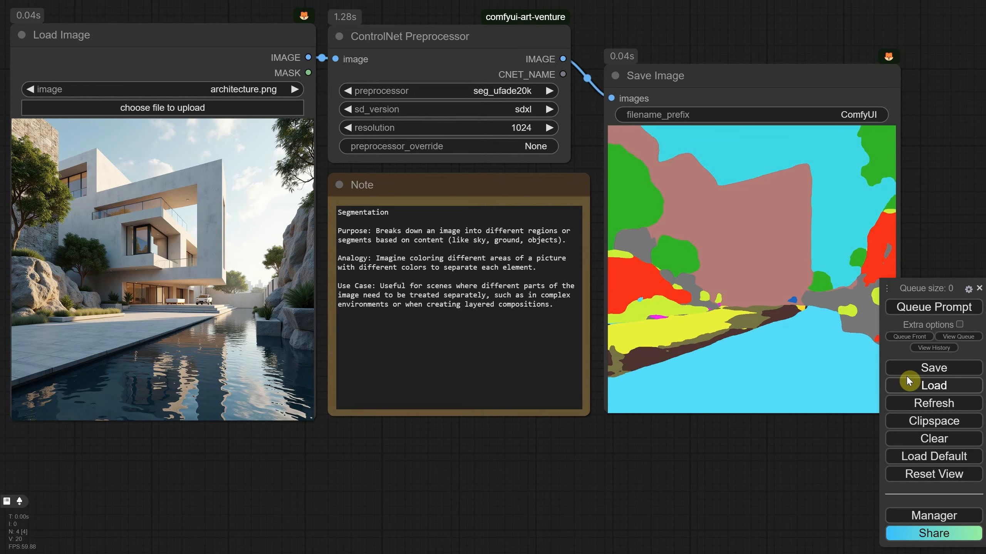
# - Load the EP03 Basic SDXL TXT2IMG Workflow.json file and run the workflow
pyautogui.click(933, 386)
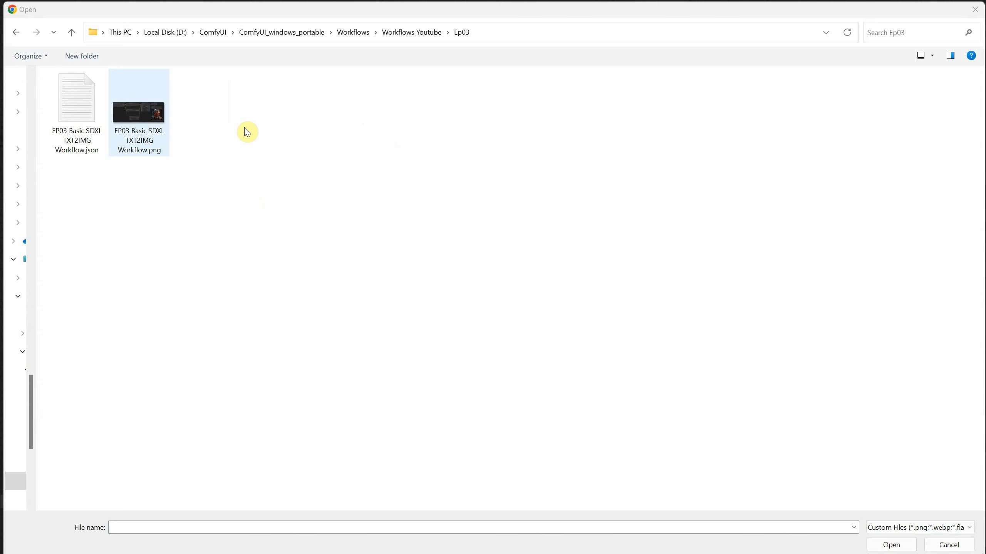
pyautogui.click(97, 112)
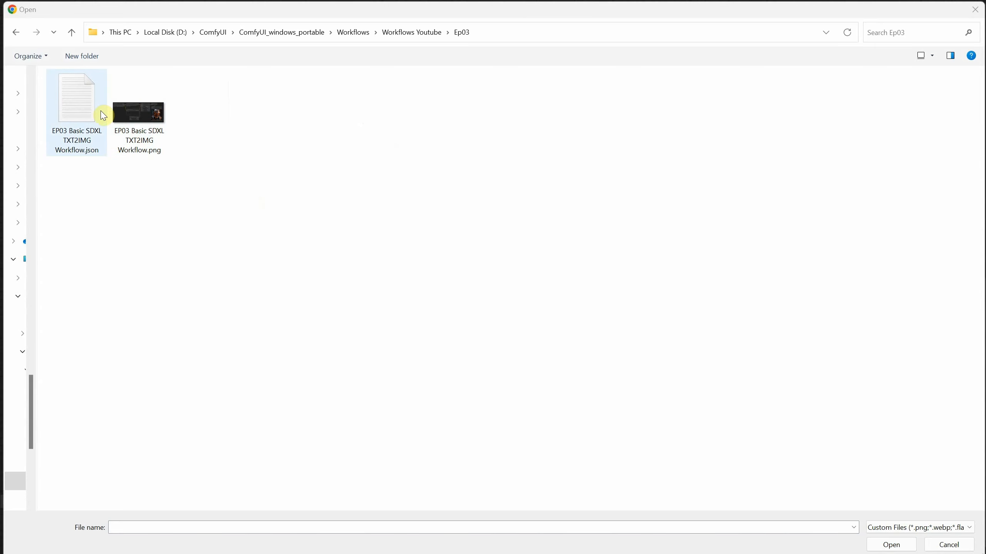
pyautogui.doubleClick(64, 109)
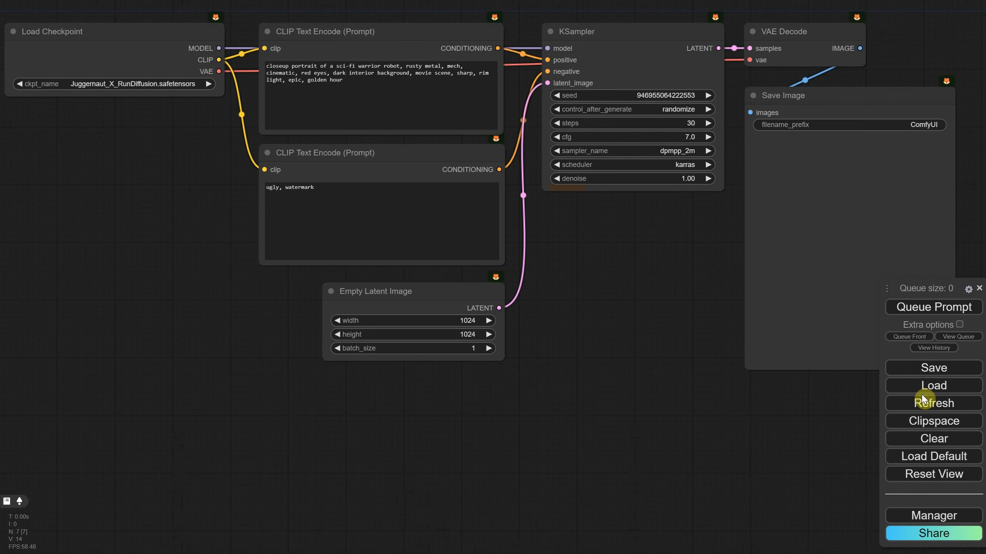
pyautogui.click(902, 316)
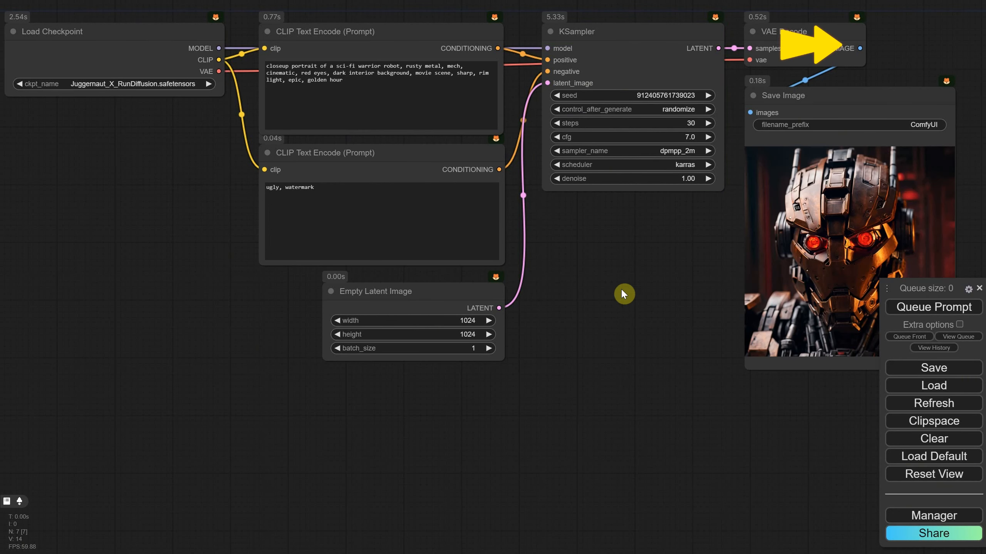
# - Move the KSampler, VAE Decode and Save Image nodes together farther right to make room after the prompt nodes
pyautogui.scroll(-2, 566, 291)
pyautogui.moveTo(626, 313); pyautogui.dragTo(449, 304)
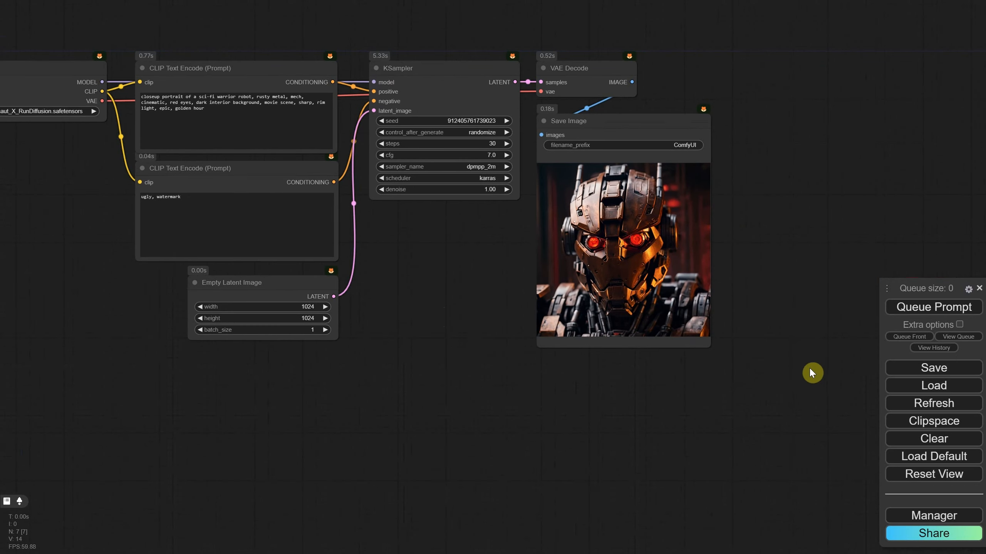
pyautogui.moveTo(808, 368); pyautogui.dragTo(601, 66)
pyautogui.click(561, 302)
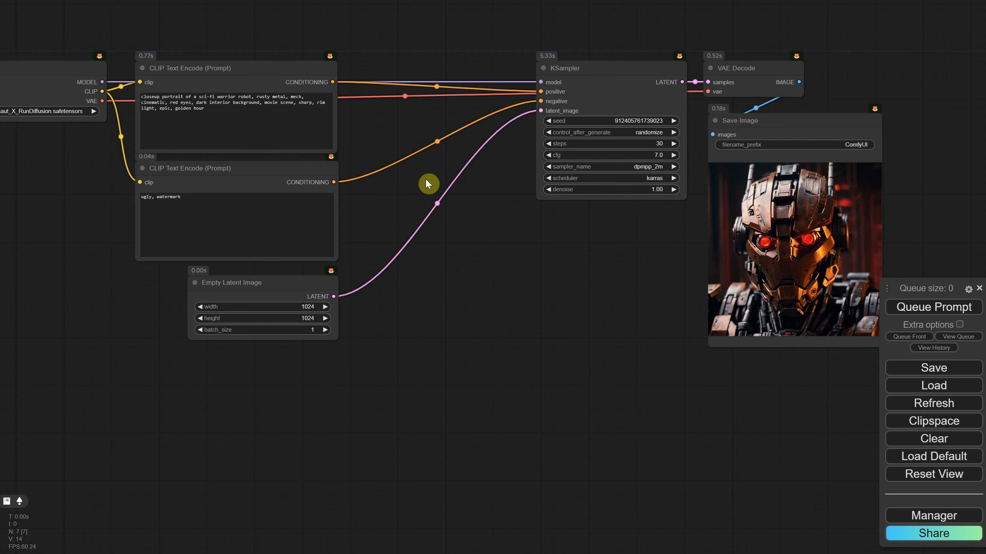
# - Add an Apply ControlNet node and route the positive prompt's conditioning through it into the KSampler's positive input
pyautogui.doubleClick(426, 180)
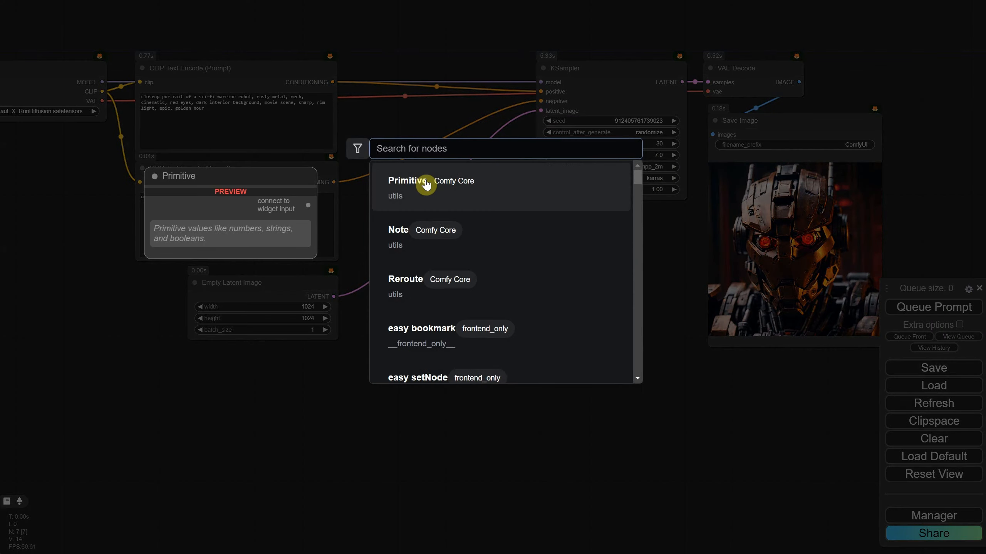
pyautogui.write('apply')
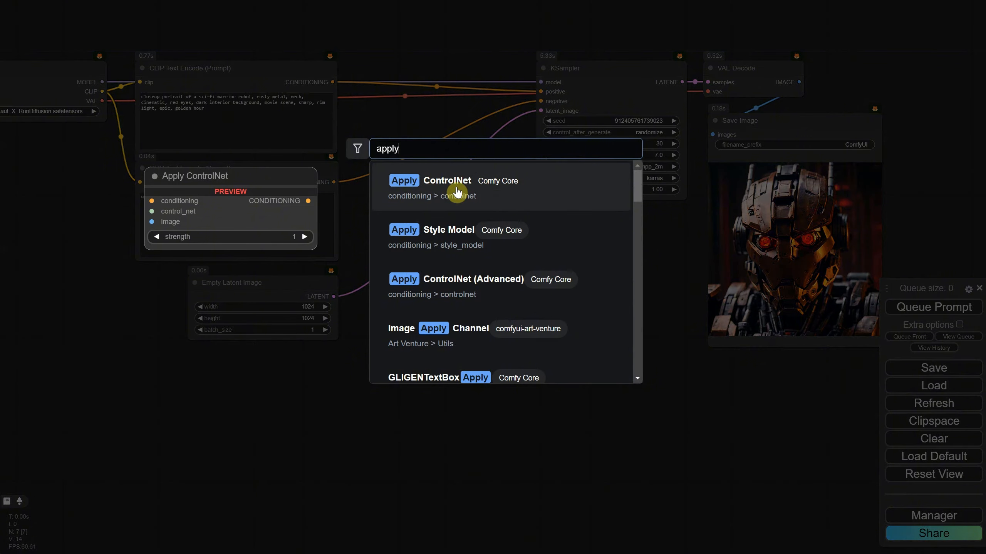
pyautogui.click(456, 192)
pyautogui.moveTo(484, 169); pyautogui.dragTo(417, 137)
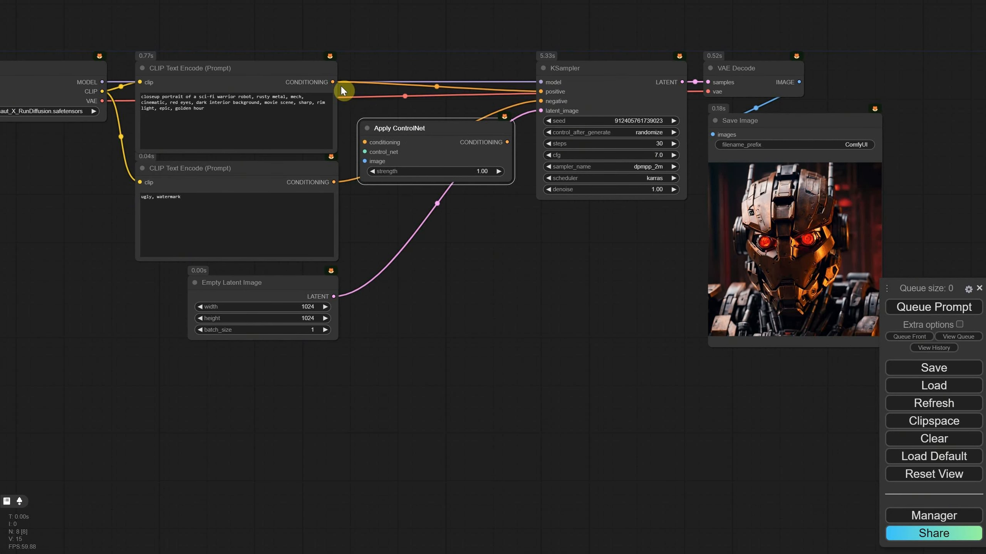
pyautogui.moveTo(333, 82); pyautogui.dragTo(365, 143)
pyautogui.moveTo(507, 142); pyautogui.dragTo(541, 92)
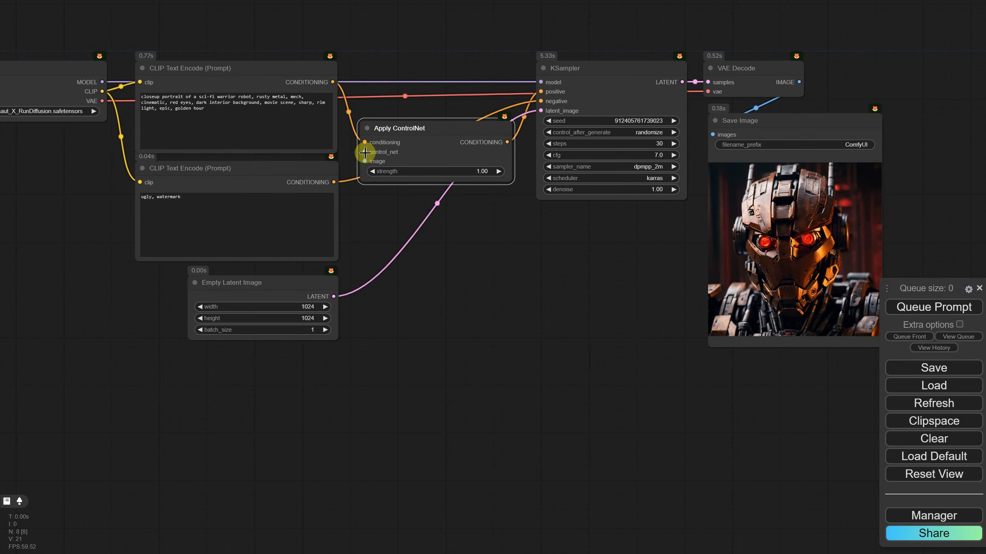
# - Add a Load ControlNet Model node with diffusion_pytorch_model_promax.safetensors to the control_net input, widen it and place it below Empty Latent Image
pyautogui.moveTo(364, 152); pyautogui.dragTo(384, 342)
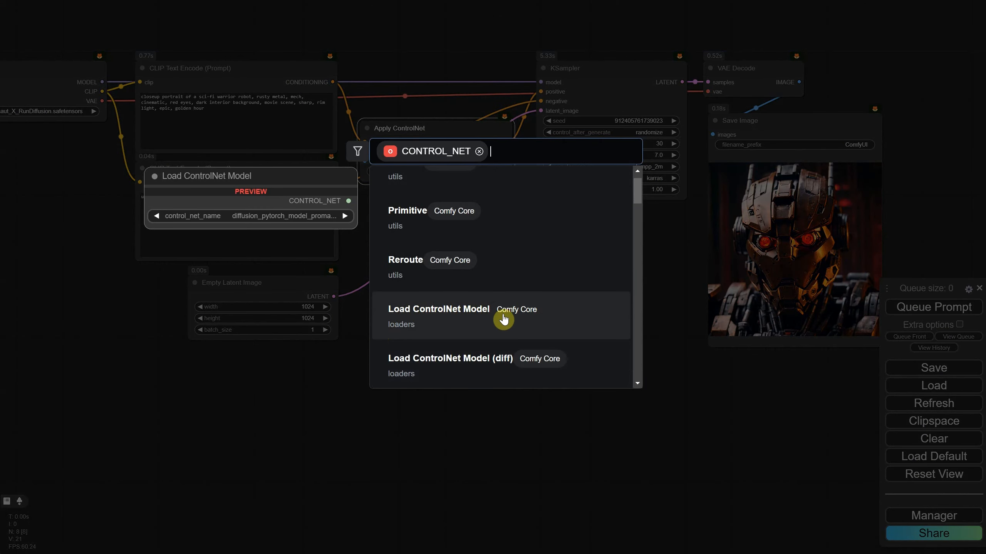
pyautogui.click(503, 321)
pyautogui.moveTo(470, 337); pyautogui.dragTo(276, 364)
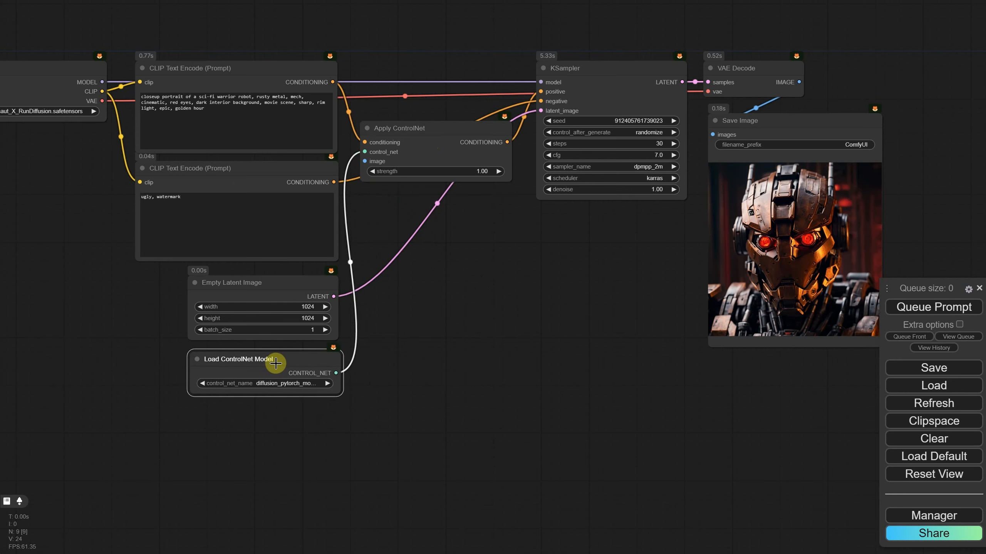
pyautogui.moveTo(338, 392); pyautogui.dragTo(411, 394)
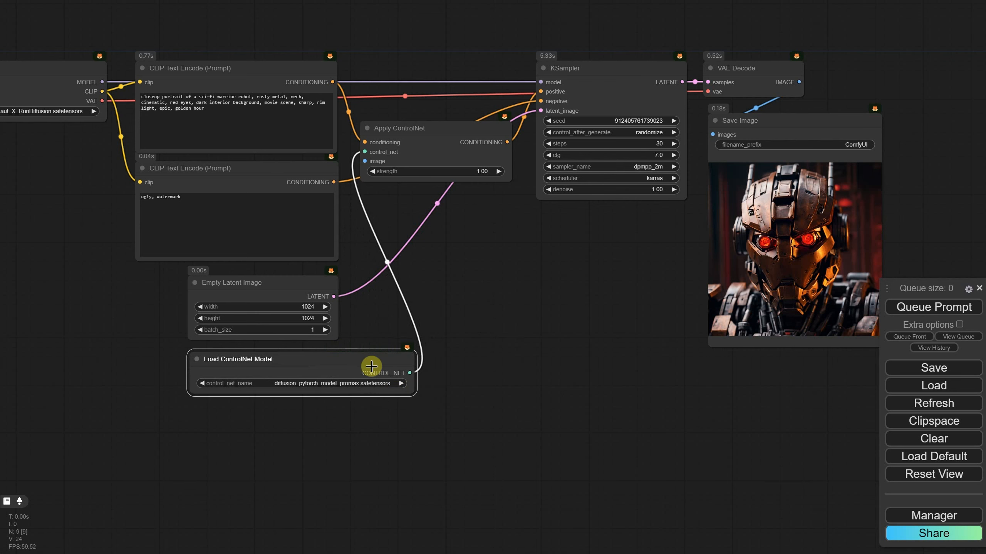
pyautogui.moveTo(371, 367); pyautogui.dragTo(272, 361)
pyautogui.click(315, 383)
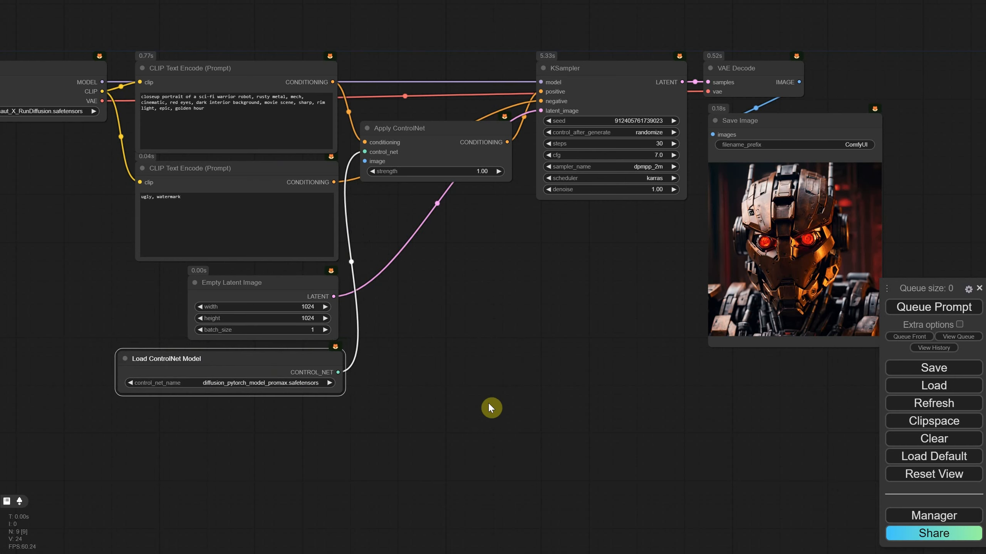
pyautogui.click(499, 371)
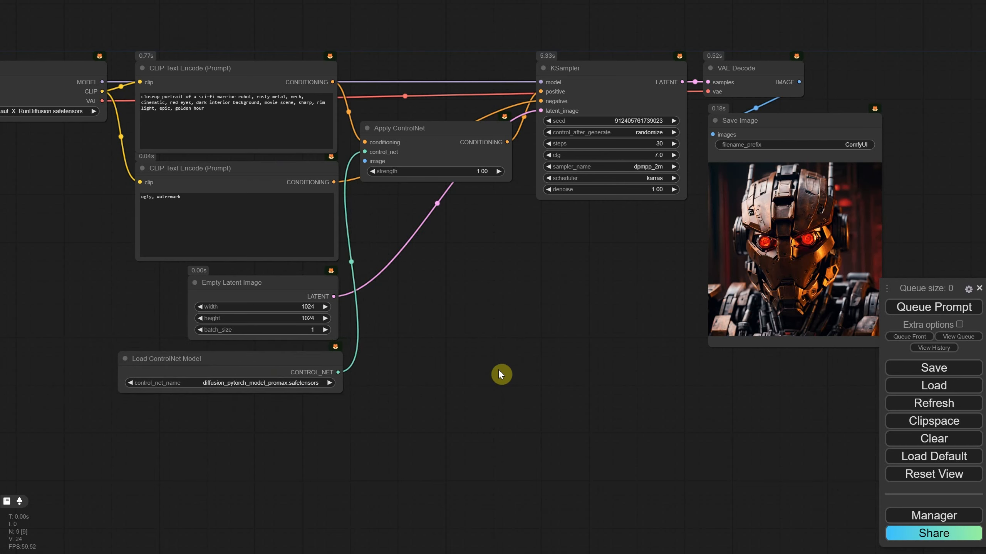
# - Add a ControlNet Preprocessor node from comfyui-art-venture and place it in the free space below Apply ControlNet
pyautogui.doubleClick(499, 372)
pyautogui.write('control')
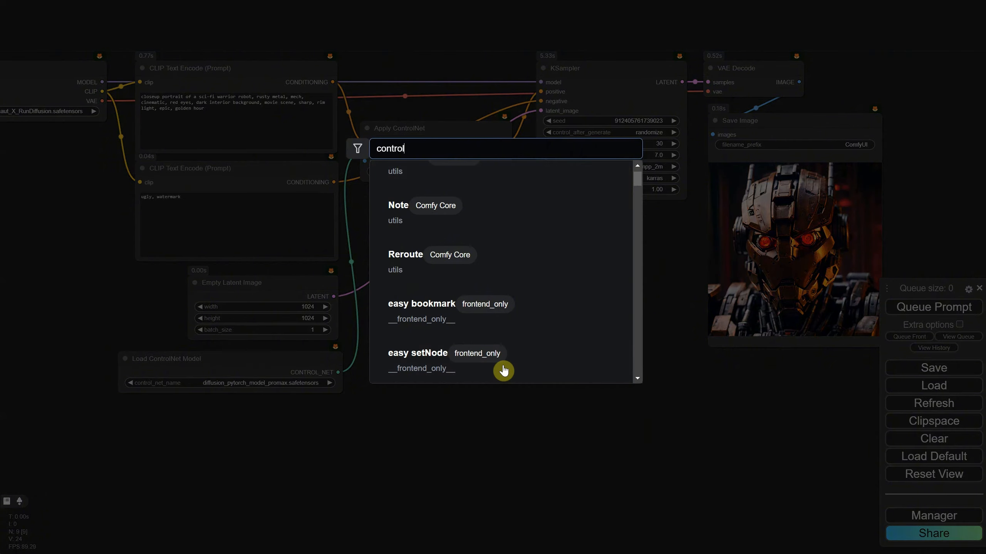
pyautogui.write('net pre')
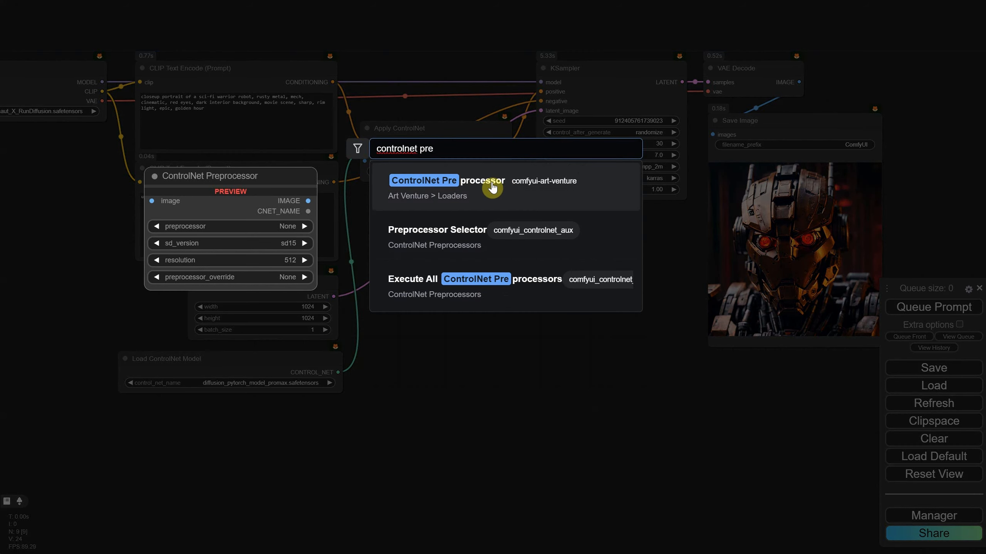
pyautogui.click(492, 188)
pyautogui.moveTo(562, 364); pyautogui.dragTo(472, 308)
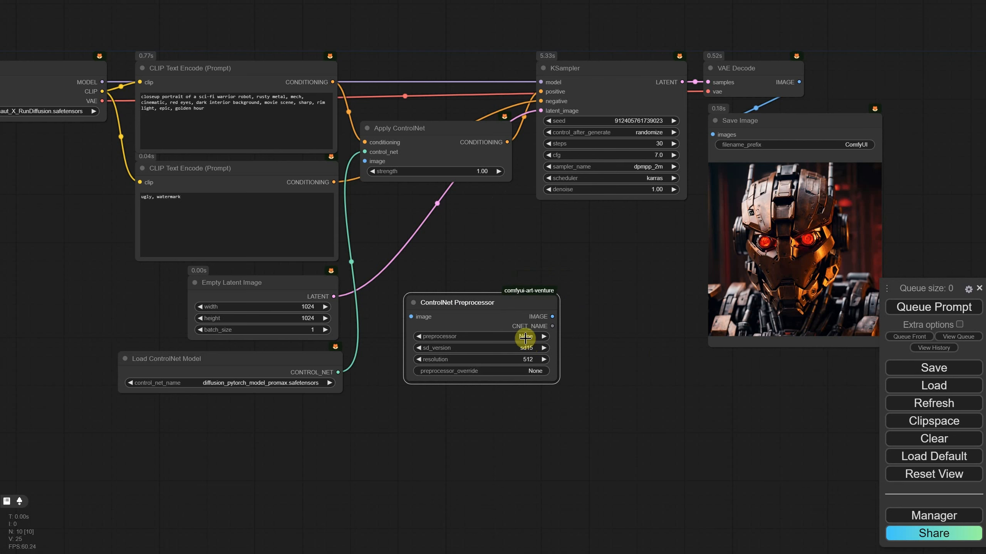
# - Configure the ControlNet Preprocessor with preprocessor canny, sd_version sdxl and resolution 1024
pyautogui.click(523, 336)
pyautogui.click(546, 286)
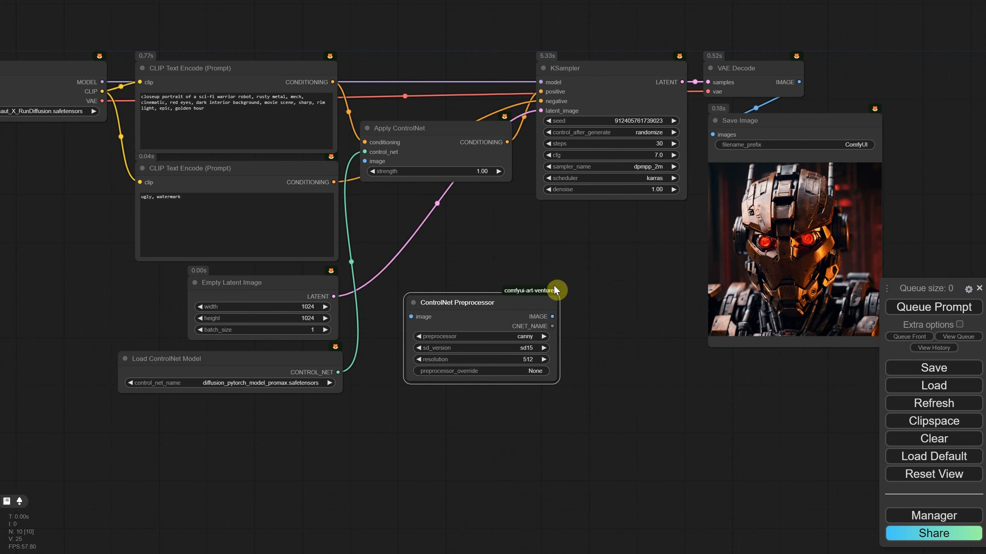
pyautogui.click(525, 349)
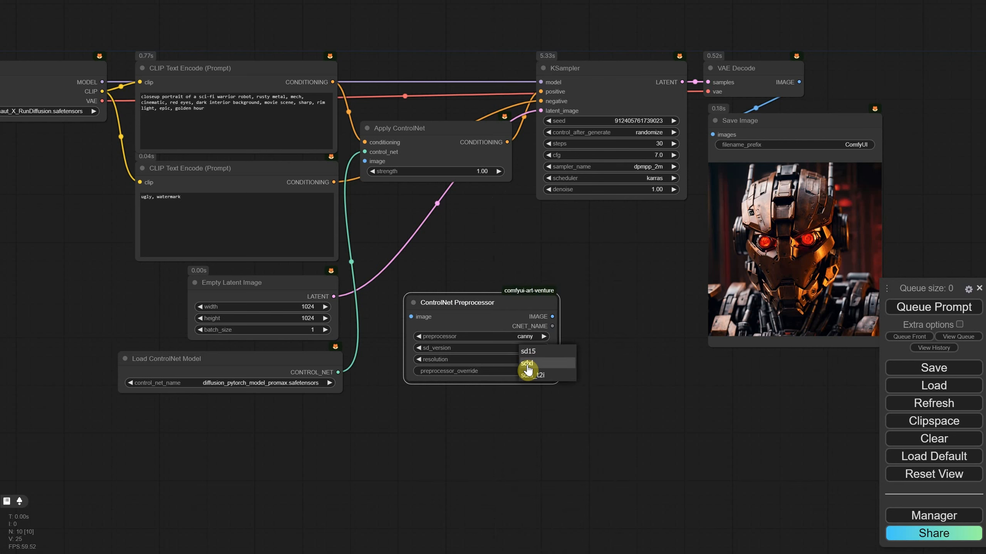
pyautogui.click(527, 363)
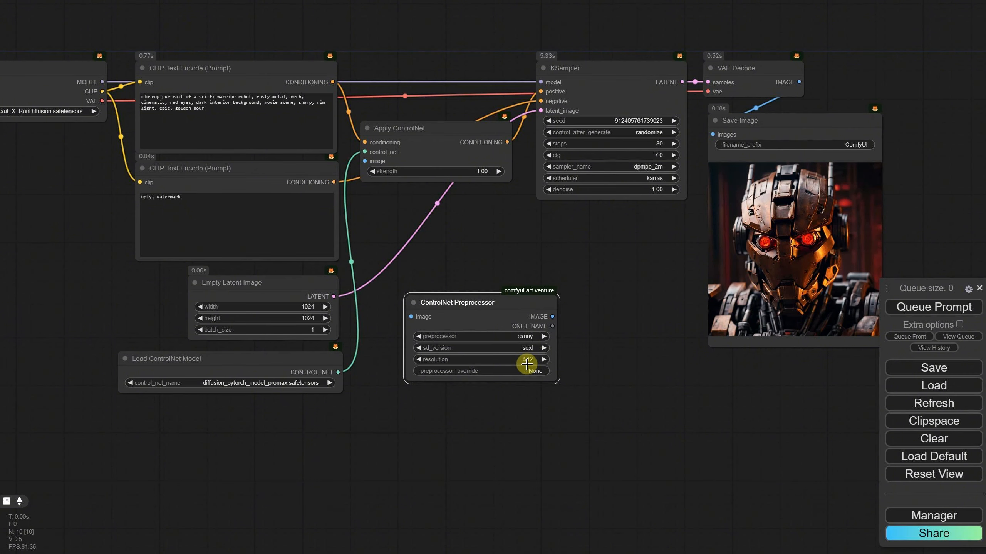
pyautogui.click(526, 360)
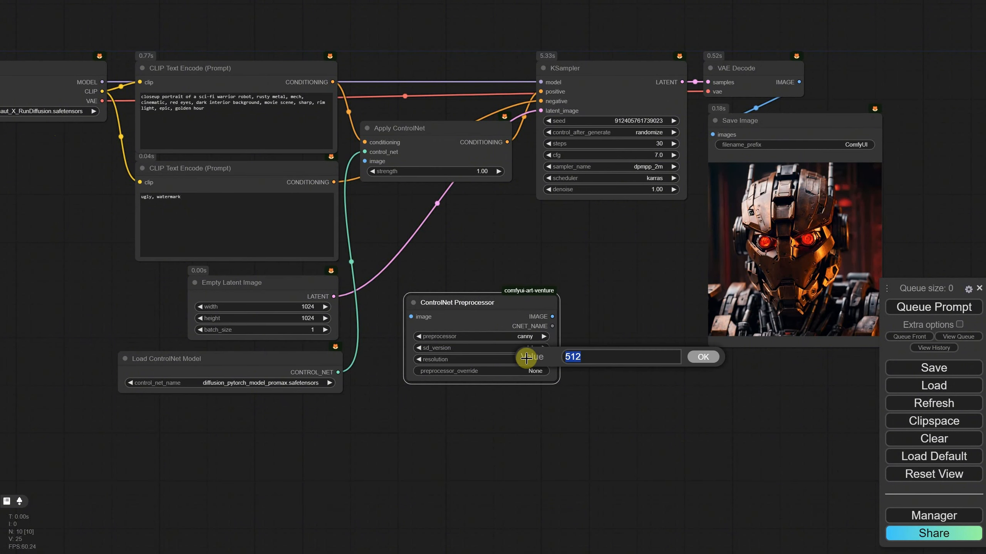
pyautogui.write('1024')
pyautogui.press('Return')
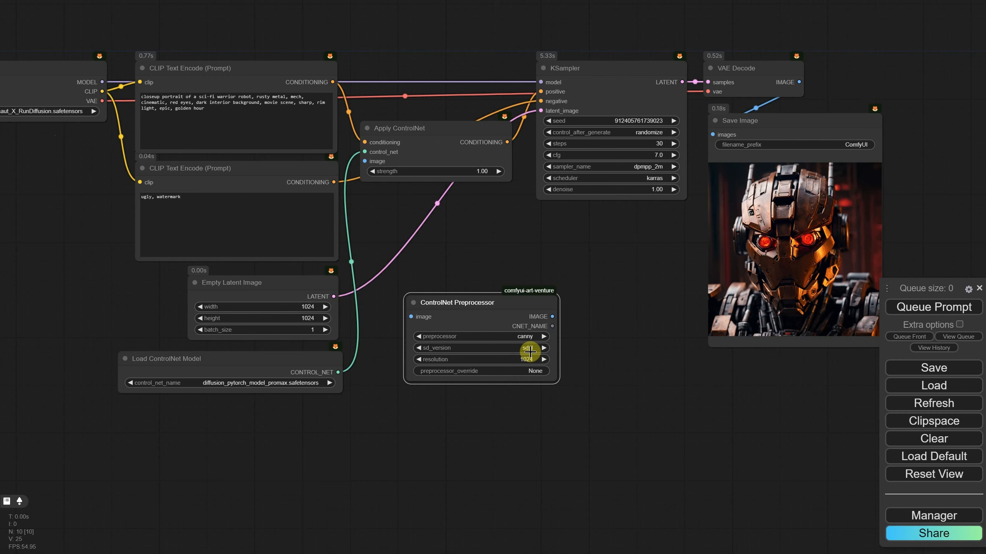
# - Place the ControlNet Preprocessor below Load ControlNet Model and connect its IMAGE output to the image input of Apply ControlNet
pyautogui.moveTo(466, 304); pyautogui.dragTo(249, 420)
pyautogui.moveTo(340, 432); pyautogui.dragTo(365, 161)
pyautogui.moveTo(284, 419); pyautogui.dragTo(343, 414)
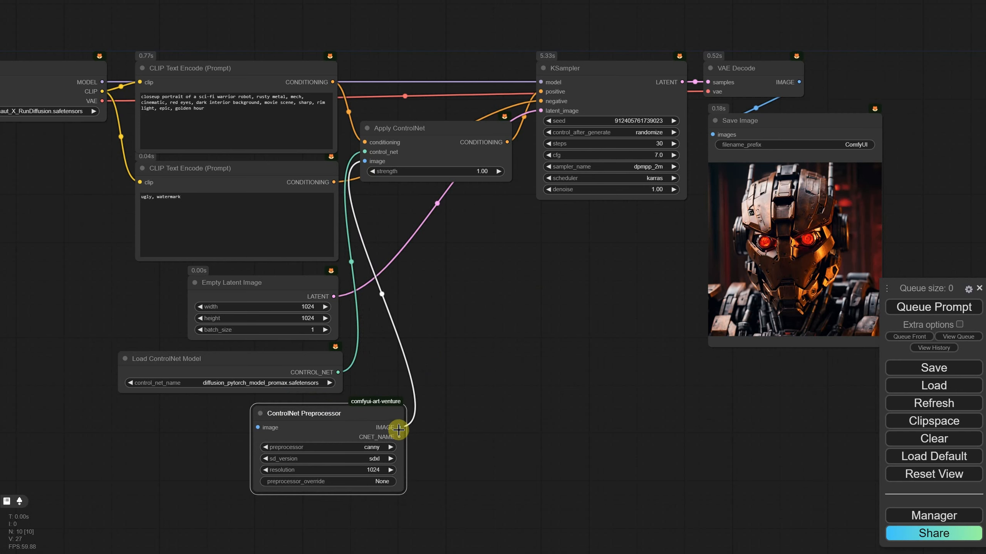
# - Add a Load Image node beside the ControlNet Preprocessor, connect it to the preprocessor's image input and load mansword.png
pyautogui.doubleClick(138, 434)
pyautogui.write('load')
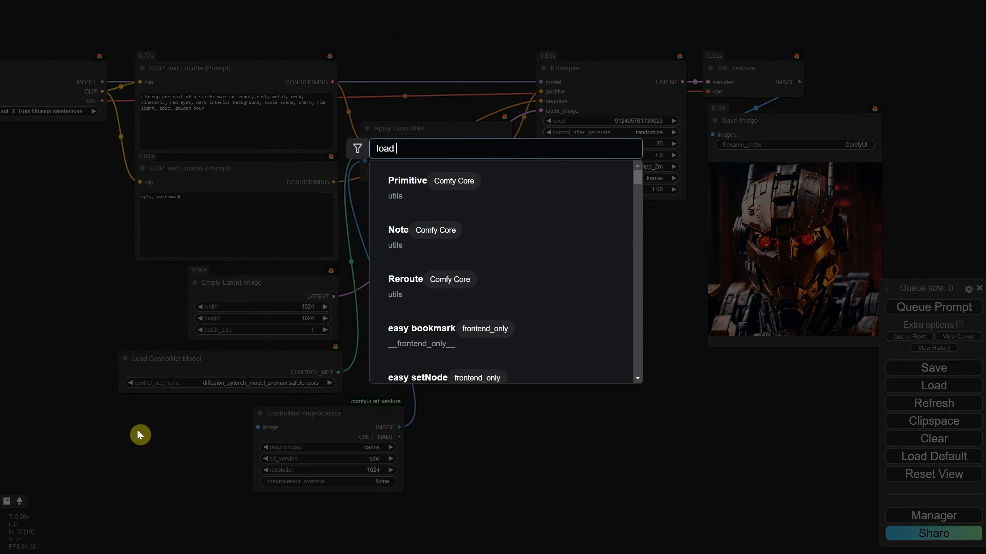
pyautogui.write(' image')
pyautogui.click(481, 192)
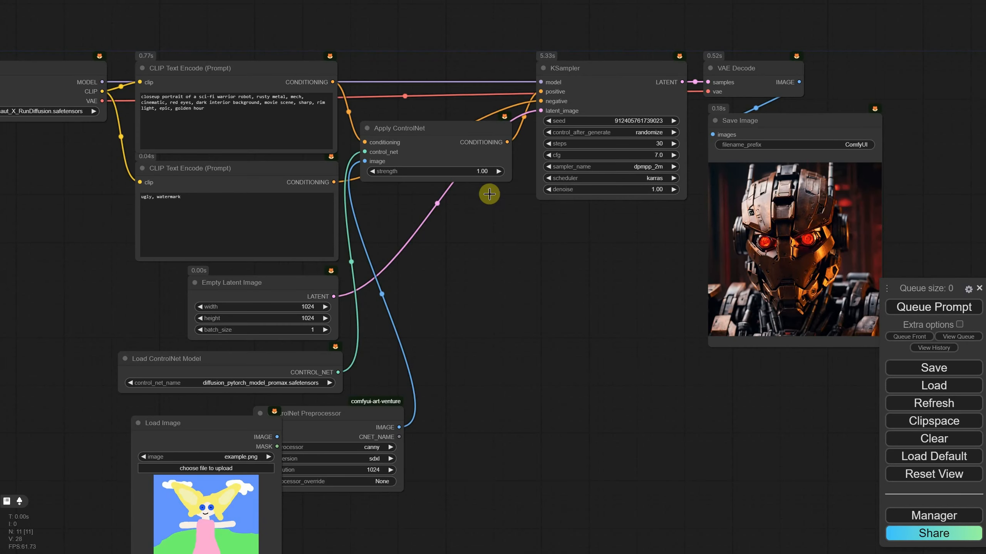
pyautogui.moveTo(214, 429); pyautogui.dragTo(165, 420)
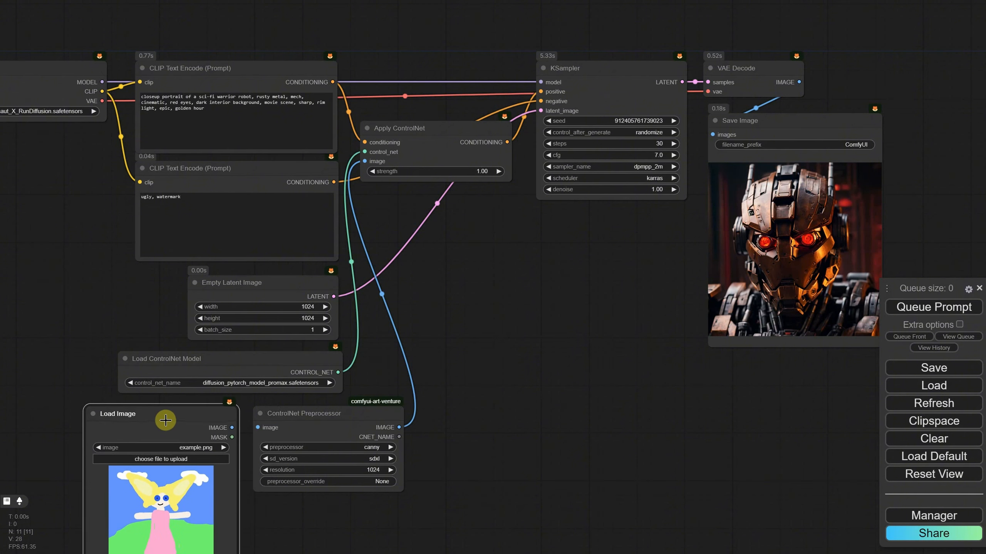
pyautogui.moveTo(232, 427); pyautogui.dragTo(257, 427)
pyautogui.click(182, 461)
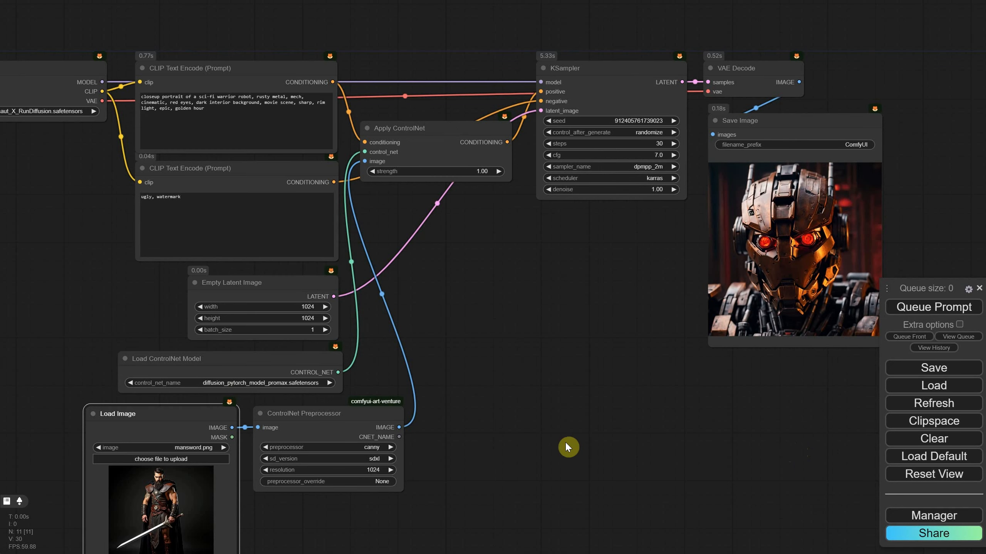
# - Add a Preview Image node to the ControlNet Preprocessor's IMAGE output, place it beside the preprocessor and run the workflow
pyautogui.moveTo(397, 428); pyautogui.dragTo(463, 425)
pyautogui.write('prev')
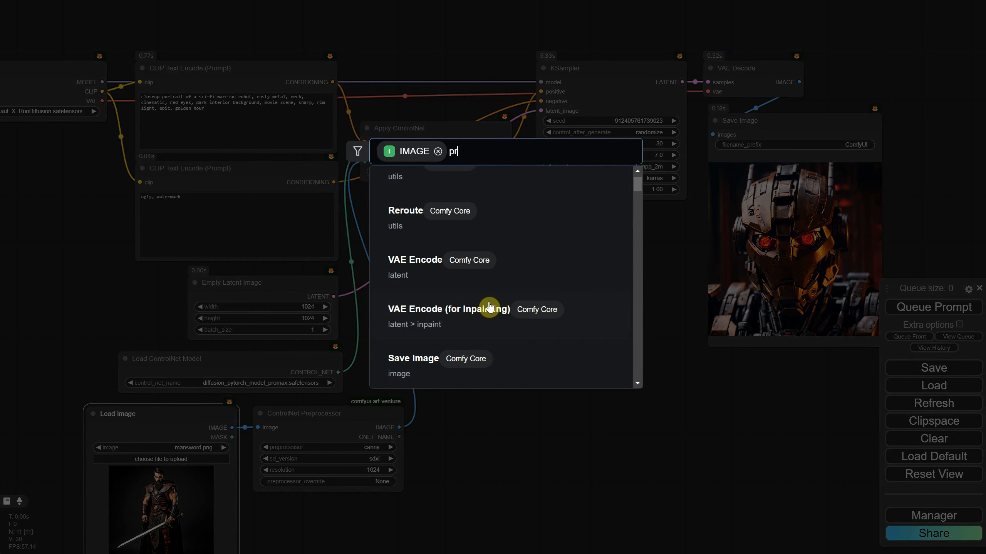
pyautogui.click(470, 216)
pyautogui.moveTo(502, 420); pyautogui.dragTo(465, 418)
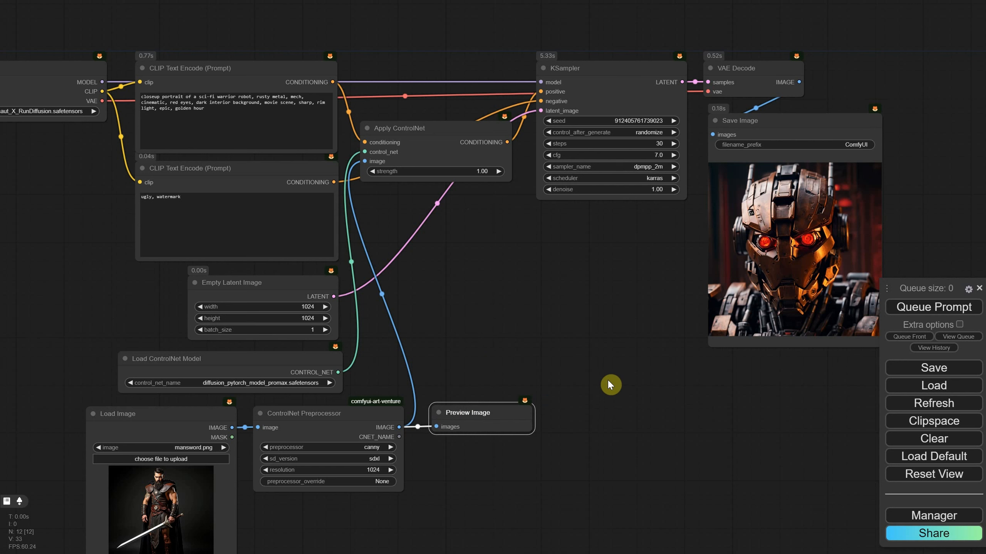
pyautogui.click(934, 307)
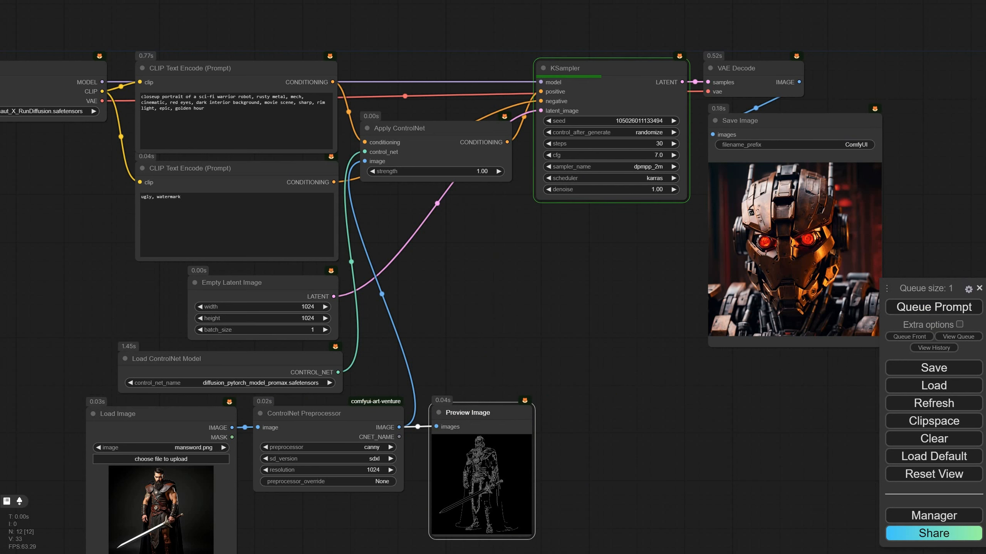
# - Replace the positive prompt with "a robot holding a baseball bat, epic" and generate a new image
pyautogui.click(227, 113)
pyautogui.moveTo(254, 118); pyautogui.dragTo(134, 95)
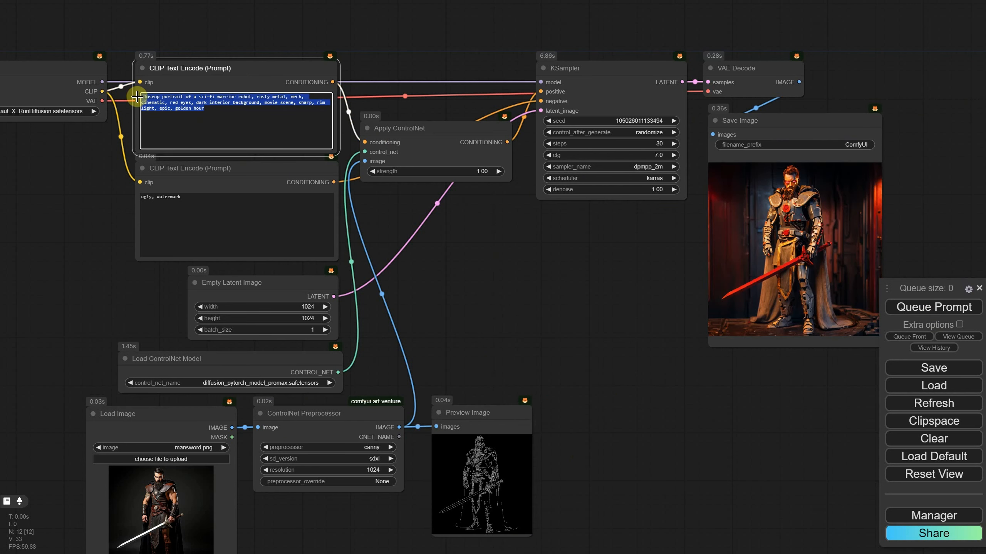
pyautogui.write('a robot holding a baseball bat')
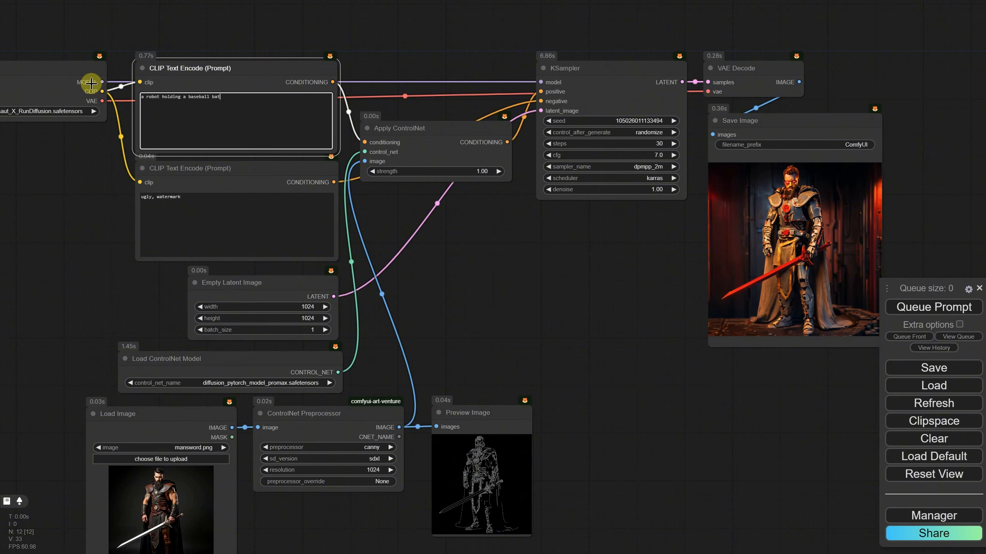
pyautogui.scroll(8, 404, 183)
pyautogui.moveTo(361, 222); pyautogui.dragTo(451, 278)
pyautogui.scroll(-4, 450, 278)
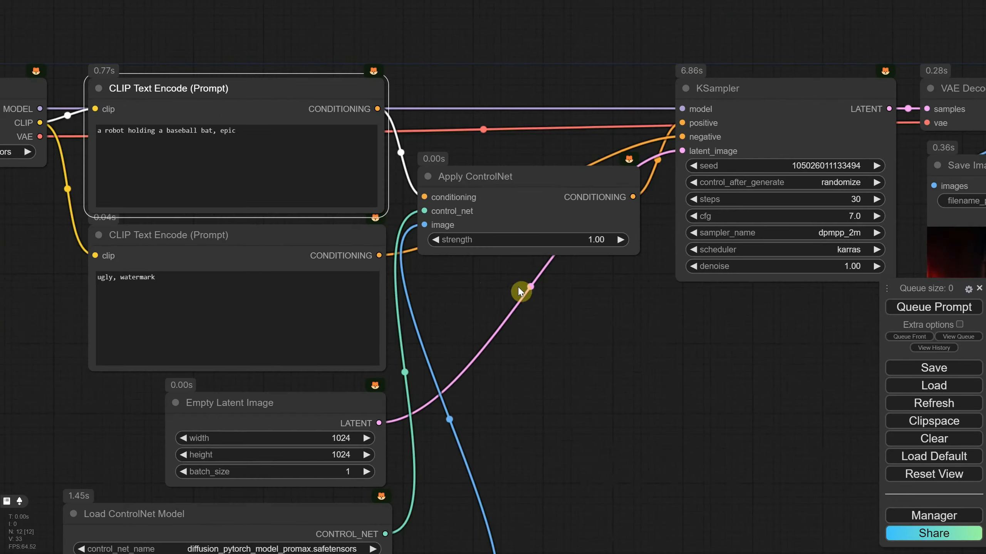
pyautogui.moveTo(626, 345); pyautogui.dragTo(499, 286)
pyautogui.scroll(-3, 499, 285)
pyautogui.scroll(6, 853, 194)
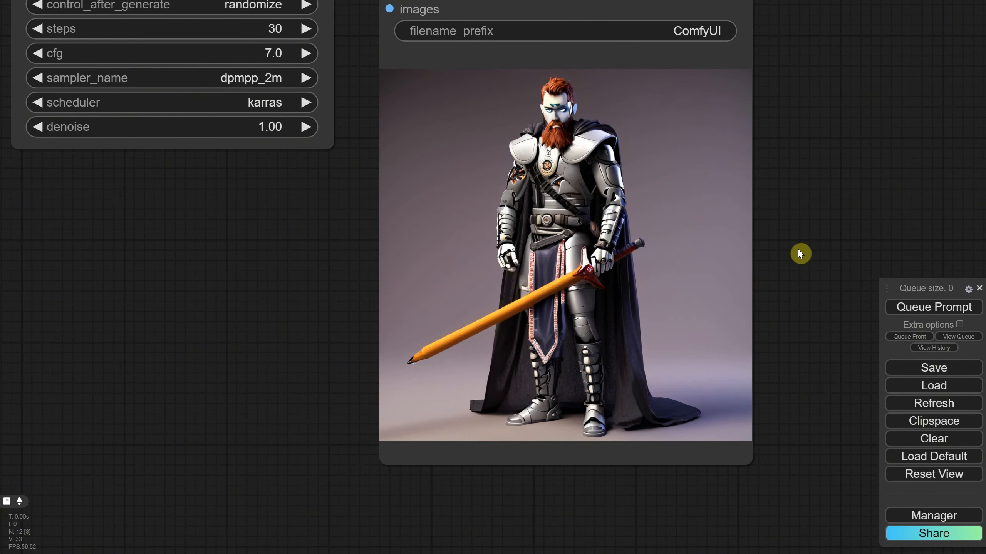
# - Switch the ControlNet Preprocessor to depth, generate a new image and inspect it up close
pyautogui.scroll(-5, 787, 254)
pyautogui.moveTo(792, 236); pyautogui.dragTo(831, 167)
pyautogui.scroll(4, 346, 378)
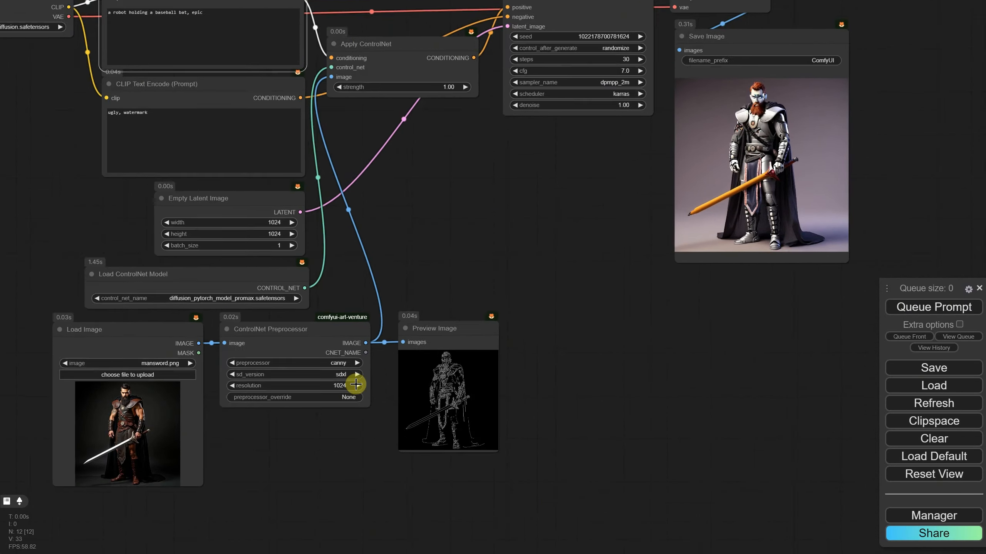
pyautogui.click(327, 352)
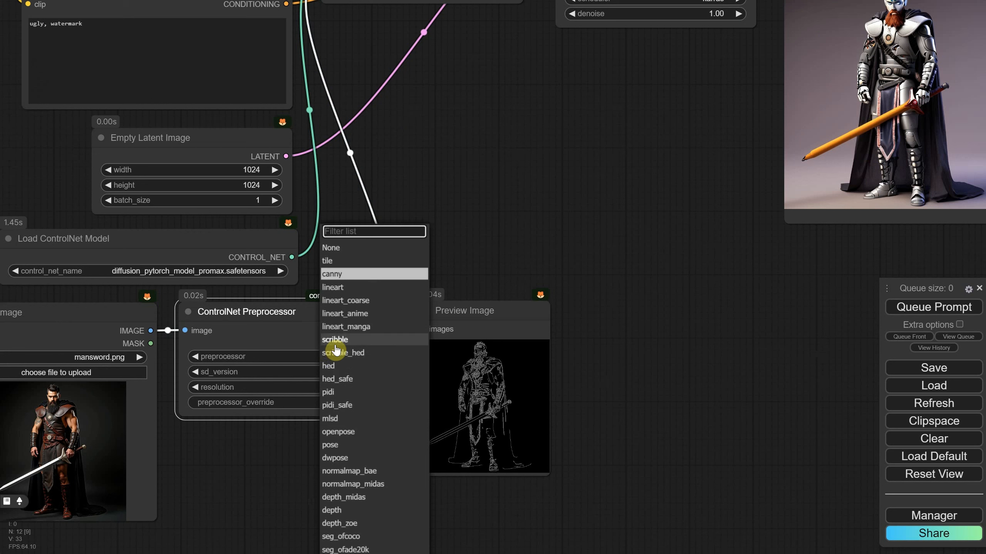
pyautogui.write('de')
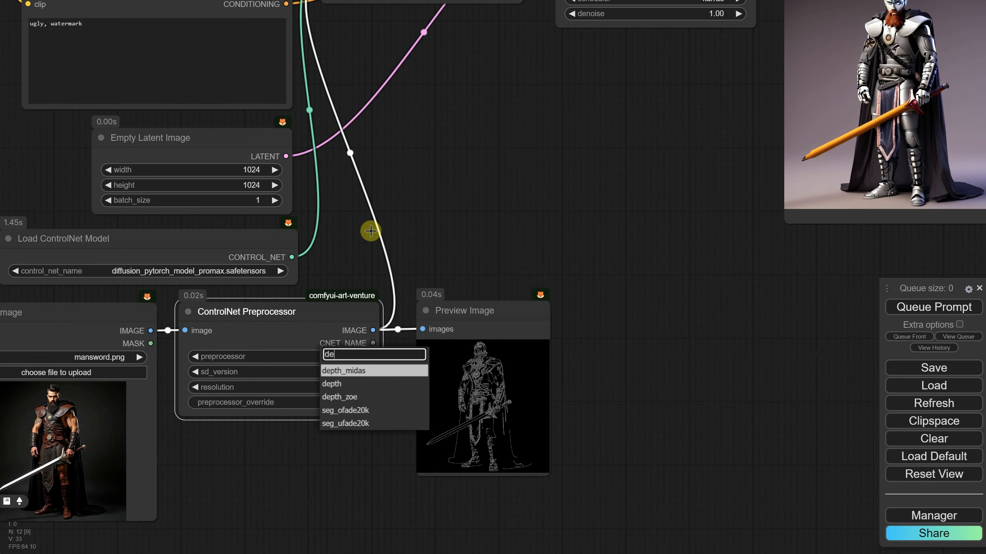
pyautogui.click(349, 389)
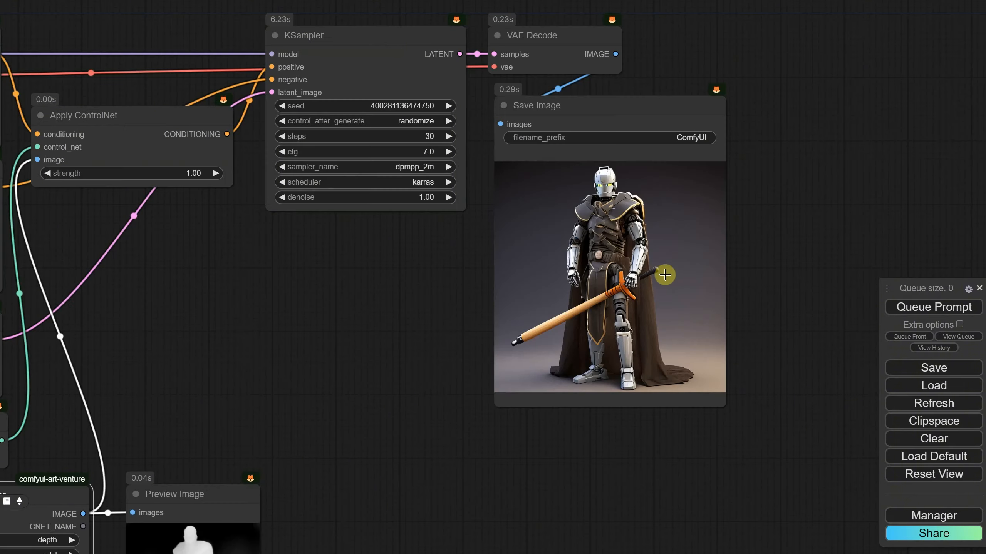
pyautogui.scroll(8, 668, 269)
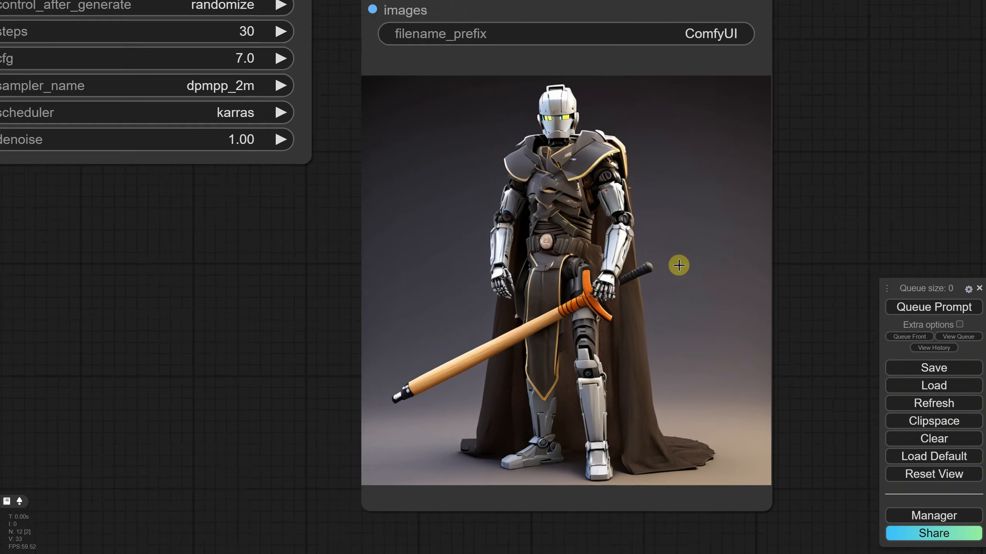
pyautogui.scroll(-8, 679, 265)
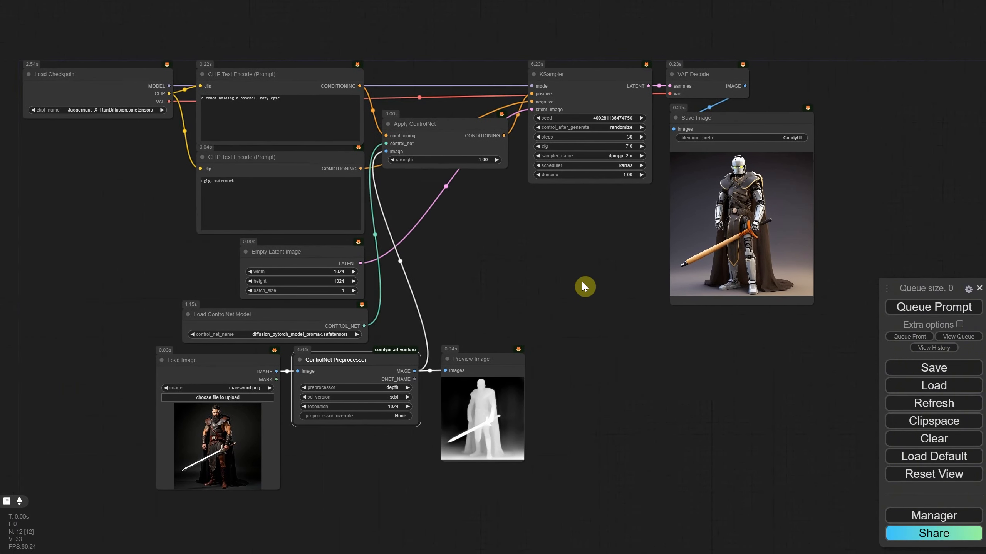
# - Replace the positive prompt with "a mech futuristic robot holding a sword, golden hour, cinematic, epic"
pyautogui.scroll(4, 135, 223)
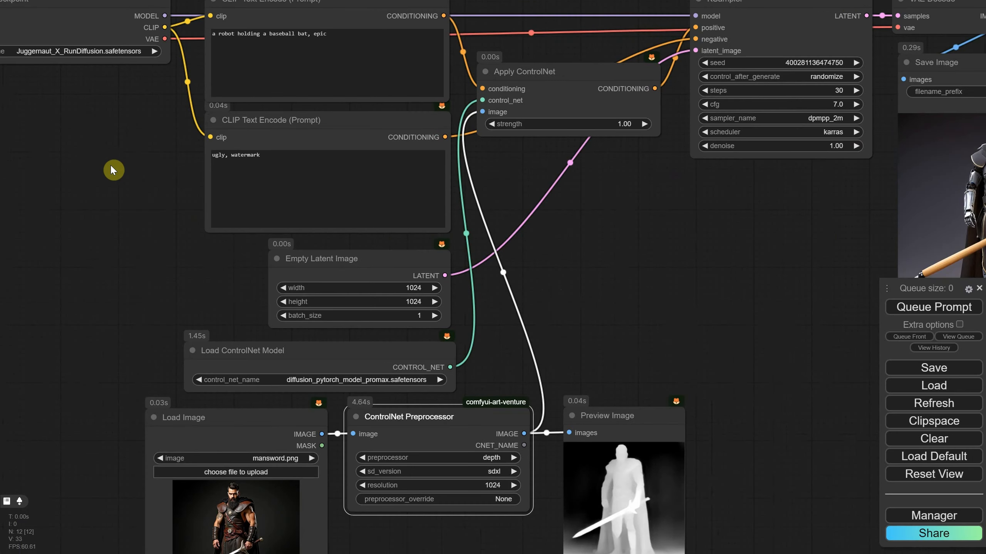
pyautogui.scroll(5, 158, 183)
pyautogui.moveTo(185, 130); pyautogui.dragTo(184, 345)
pyautogui.moveTo(576, 161); pyautogui.dragTo(204, 159)
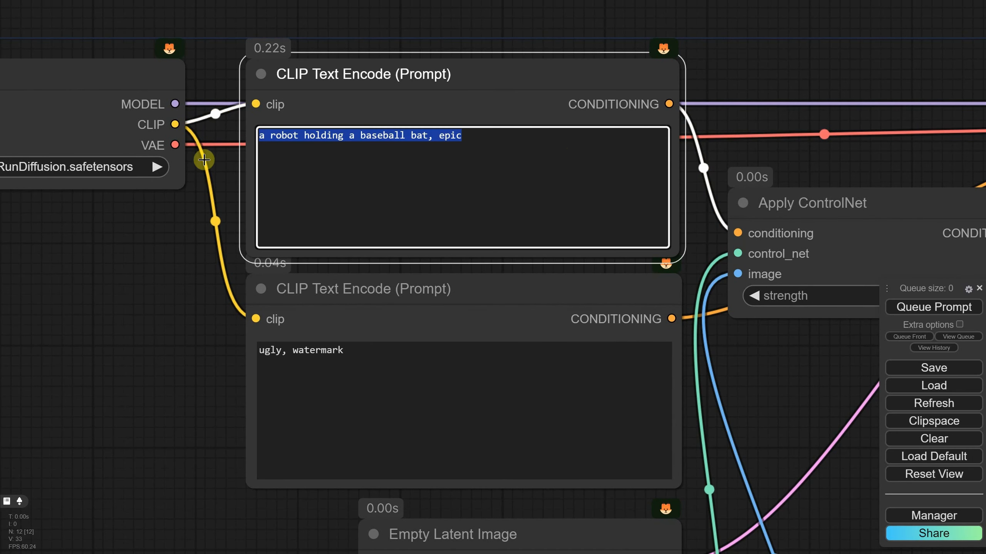
pyautogui.write('a')
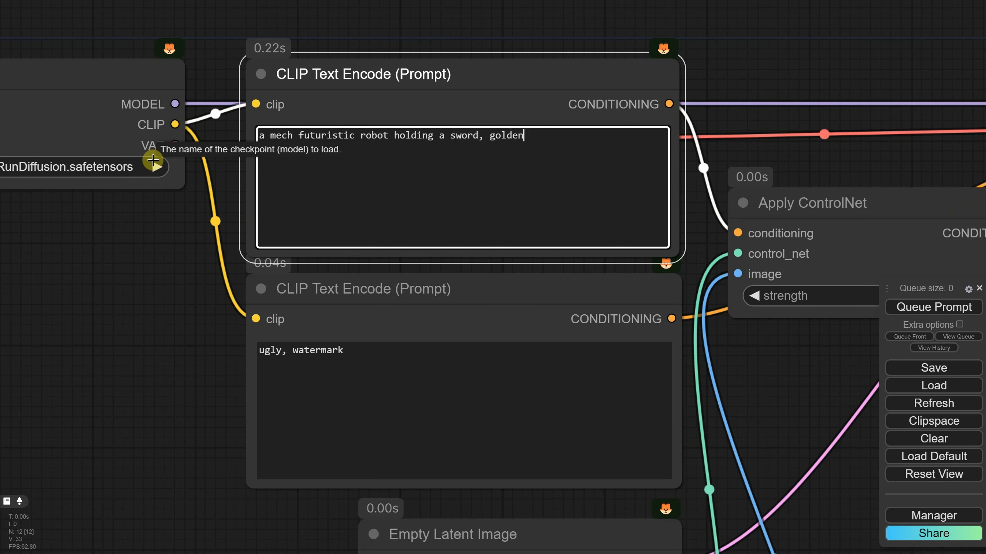
pyautogui.write('cinematic, epi')
pyautogui.click(159, 400)
# - Generate a new image from the sword-holding robot prompt with the depth preprocessor
pyautogui.scroll(-3, 798, 211)
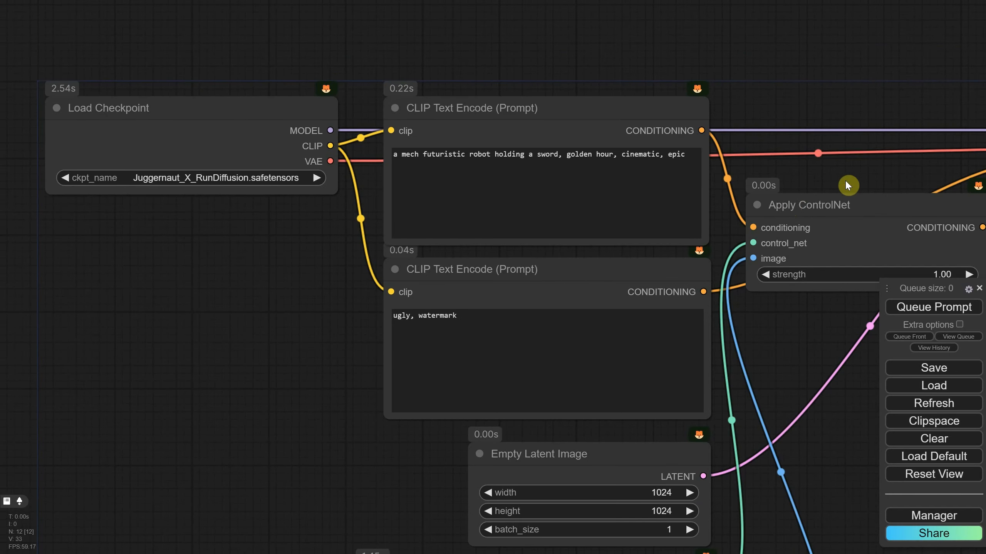
pyautogui.moveTo(844, 180); pyautogui.dragTo(347, 129)
pyautogui.moveTo(765, 352); pyautogui.dragTo(468, 339)
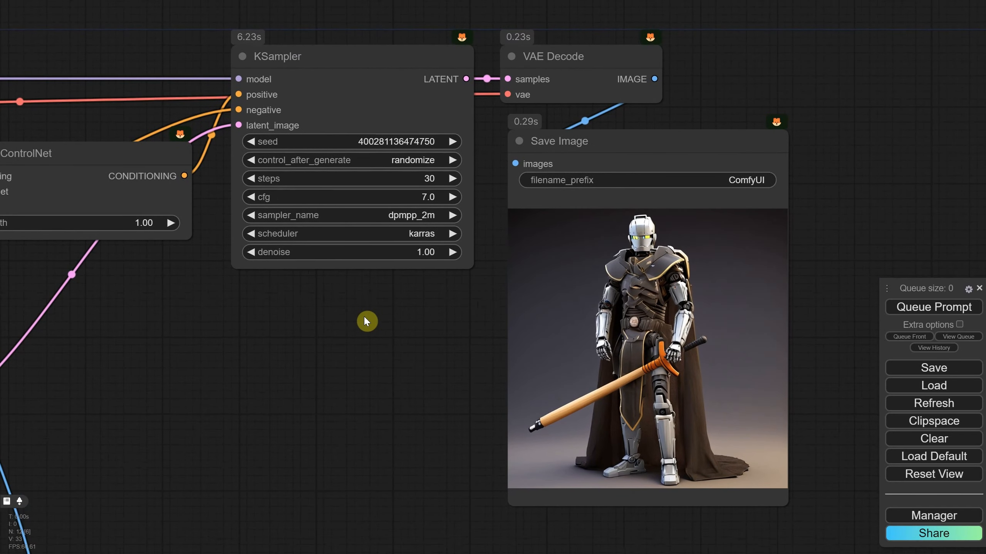
pyautogui.click(924, 312)
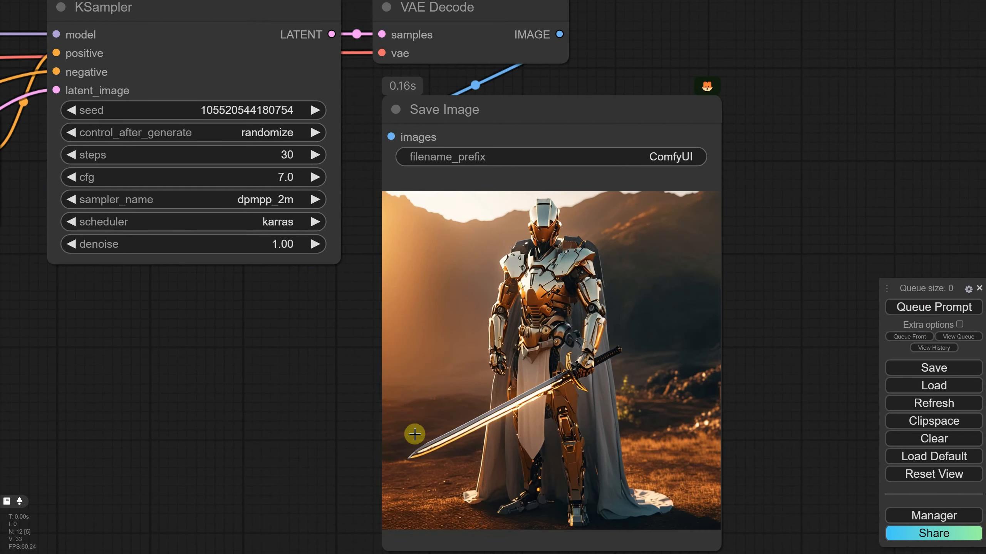
# - Load architecture.png as the reference picture in the Load Image node
pyautogui.scroll(-5, 599, 299)
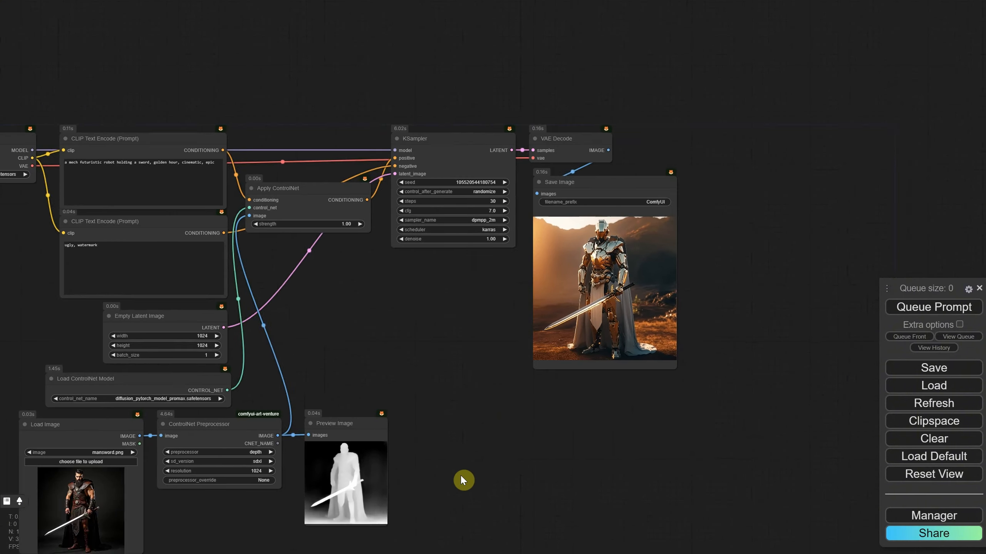
pyautogui.moveTo(461, 480); pyautogui.dragTo(498, 272)
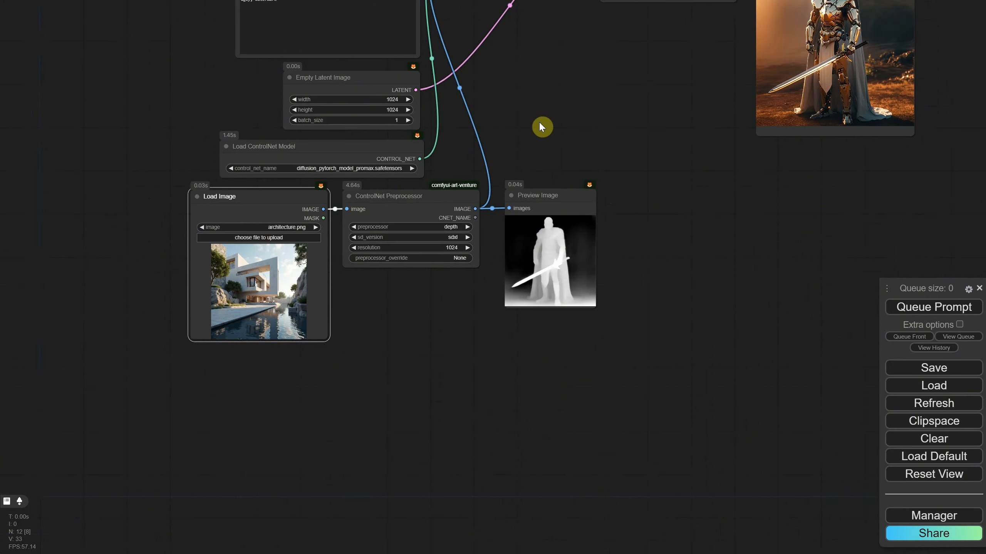
pyautogui.scroll(4, 541, 127)
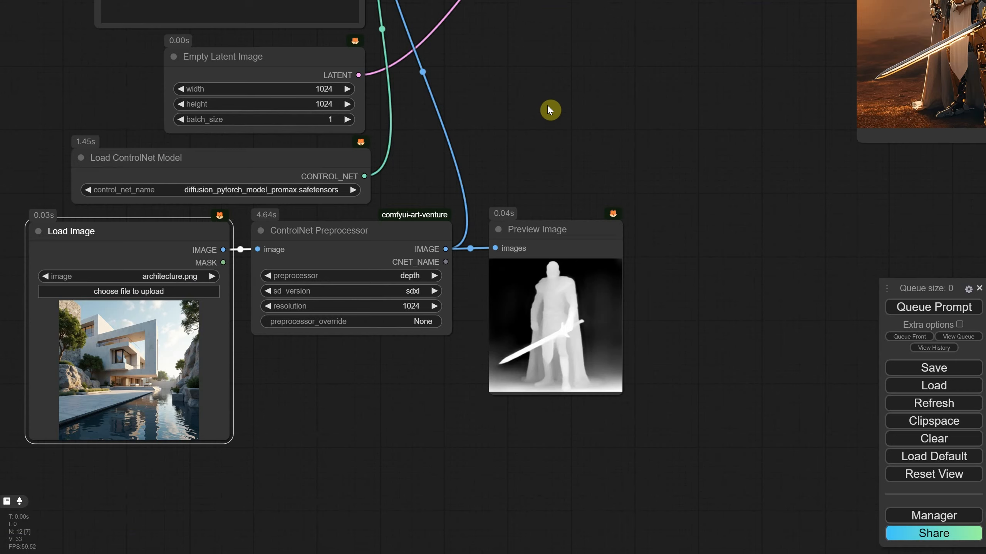
# - Replace the positive prompt with "a futustic building in the winter, morning light, red roof"
pyautogui.moveTo(547, 105); pyautogui.dragTo(636, 376)
pyautogui.scroll(5, 638, 296)
pyautogui.moveTo(605, 289); pyautogui.dragTo(688, 411)
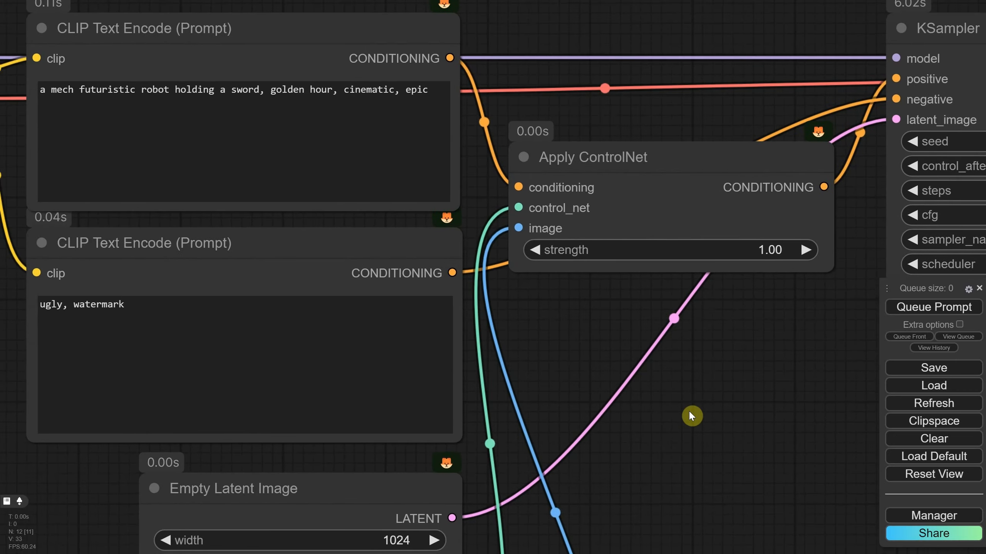
pyautogui.click(394, 125)
pyautogui.hotkey('ctrl', 'a')
pyautogui.write('a futustic building in the winter, g')
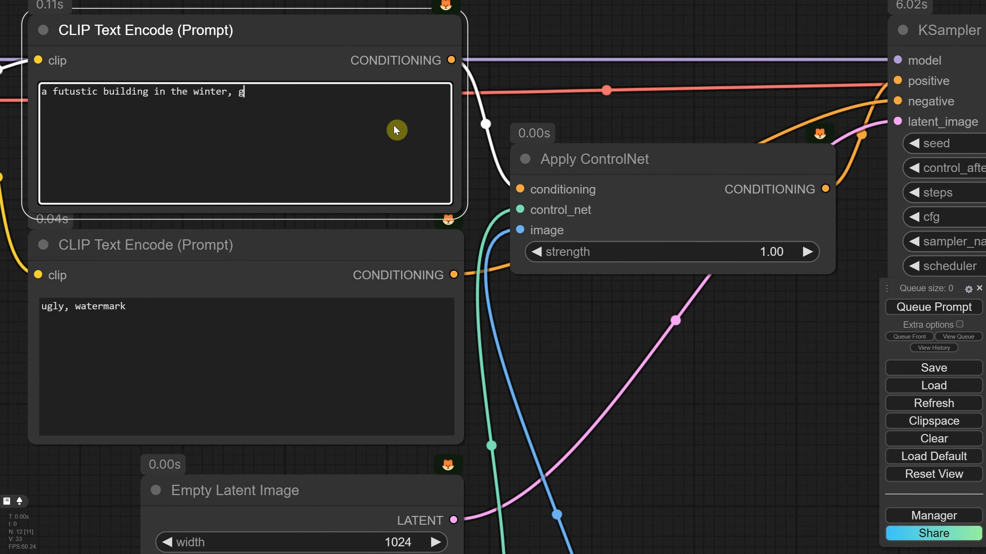
pyautogui.press('BackSpace')
pyautogui.write('morning light, red roof')
# - Generate the winter building image from the architecture reference and inspect the saved result up close
pyautogui.scroll(-7, 497, 297)
pyautogui.moveTo(651, 353); pyautogui.dragTo(463, 165)
pyautogui.click(948, 310)
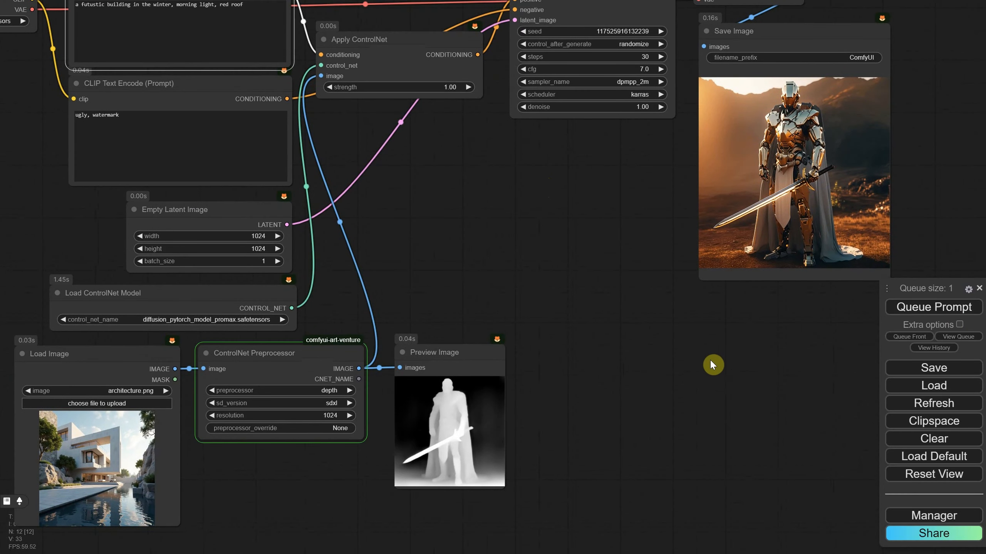
pyautogui.scroll(1, 585, 294)
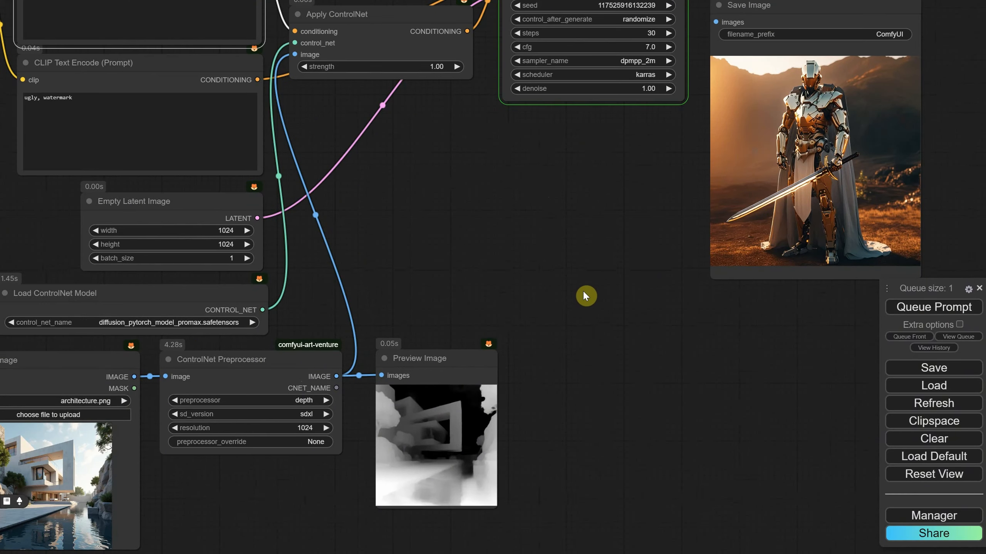
pyautogui.moveTo(659, 138); pyautogui.dragTo(510, 268)
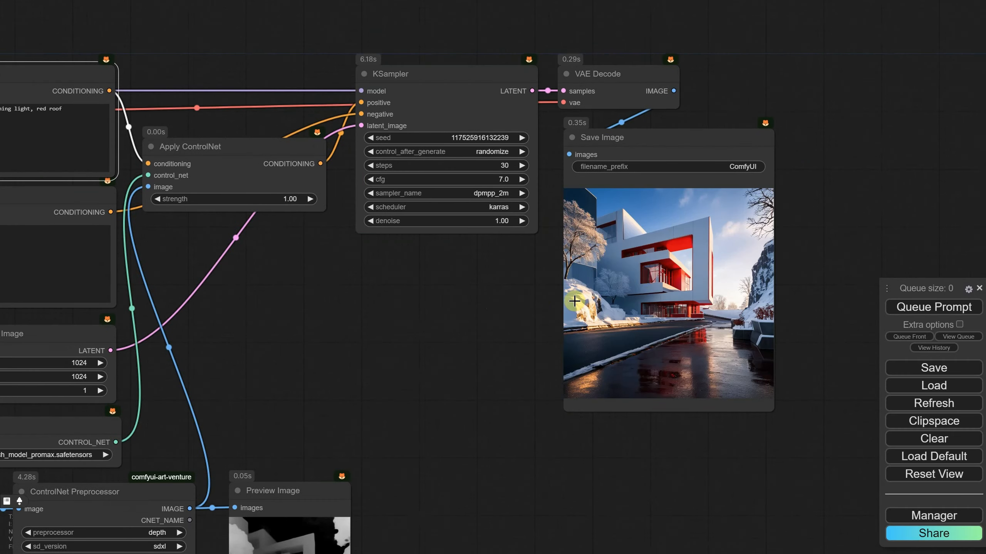
pyautogui.scroll(7, 695, 260)
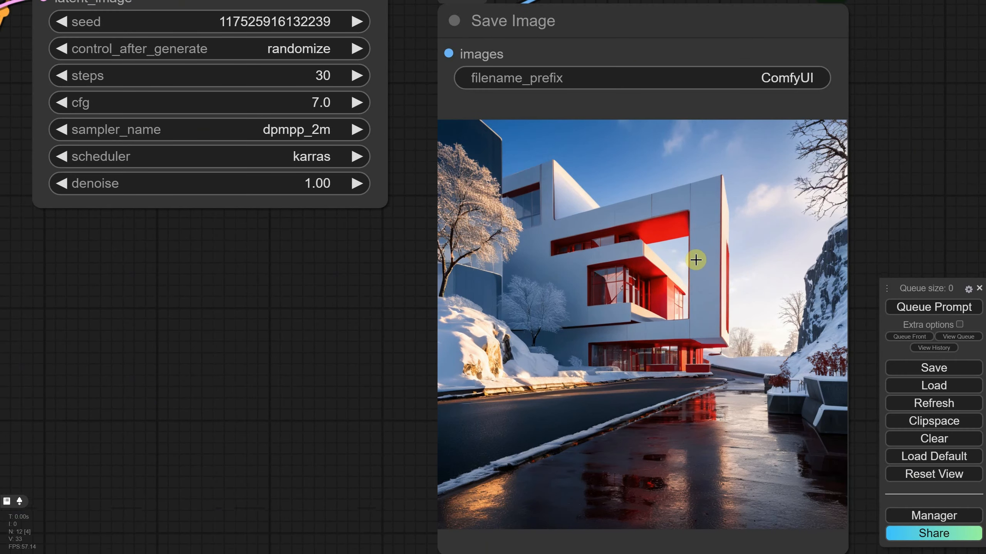
# - Set the ControlNet Preprocessor to mlsd and generate a new image from the architecture reference
pyautogui.scroll(-9, 696, 260)
pyautogui.moveTo(485, 396); pyautogui.dragTo(677, 214)
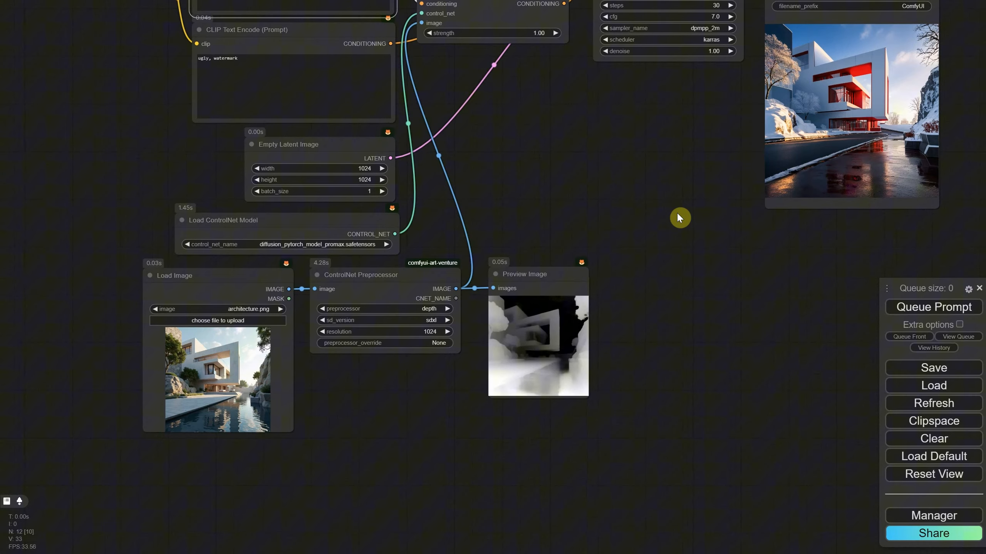
pyautogui.click(419, 310)
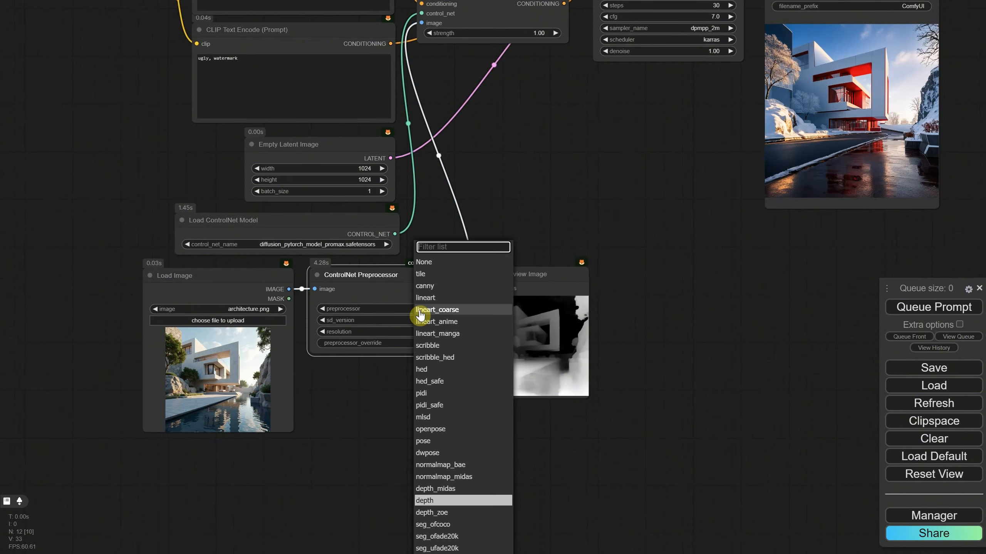
pyautogui.write('m')
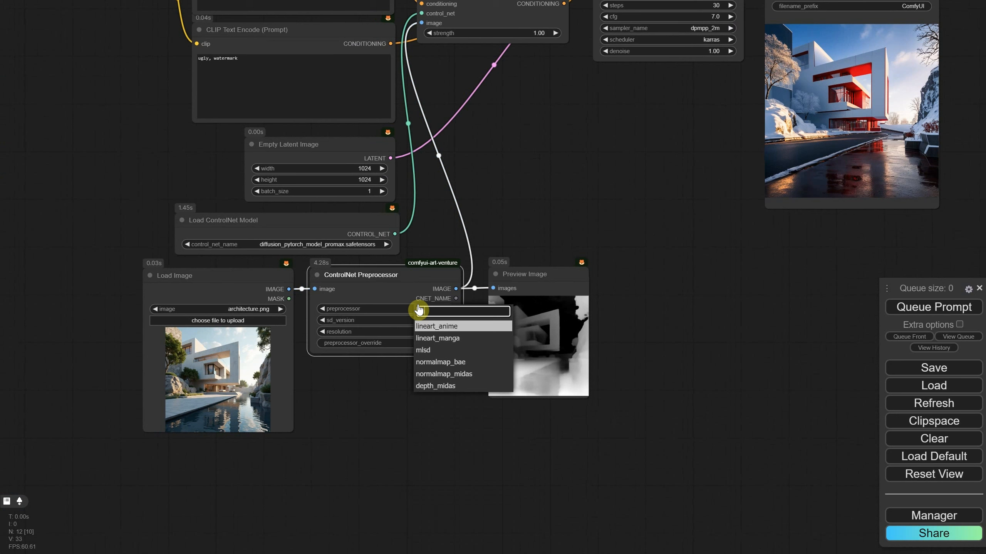
pyautogui.click(423, 350)
pyautogui.click(905, 312)
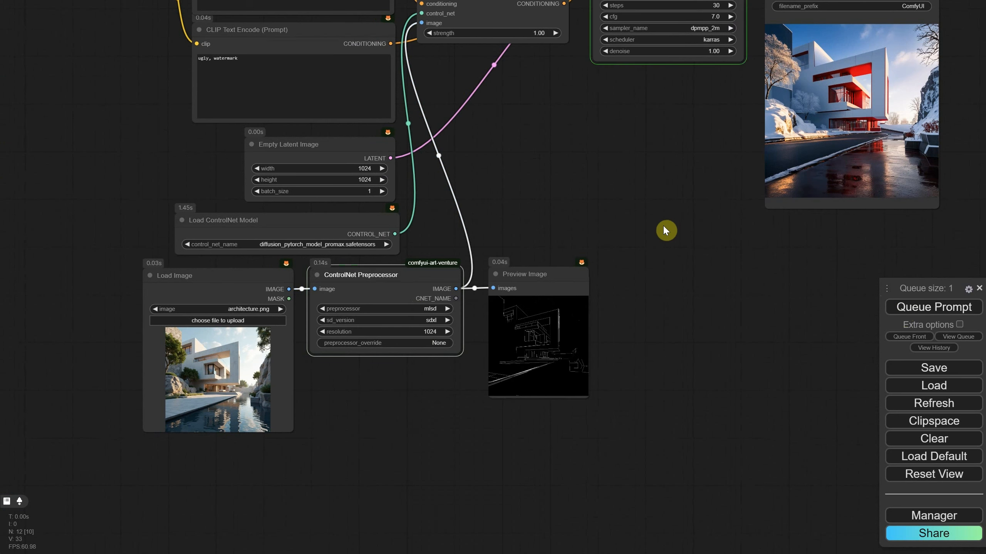
# - Examine the preprocessor preview and the generated building image up close
pyautogui.moveTo(664, 229); pyautogui.dragTo(451, 370)
pyautogui.scroll(10, 437, 479)
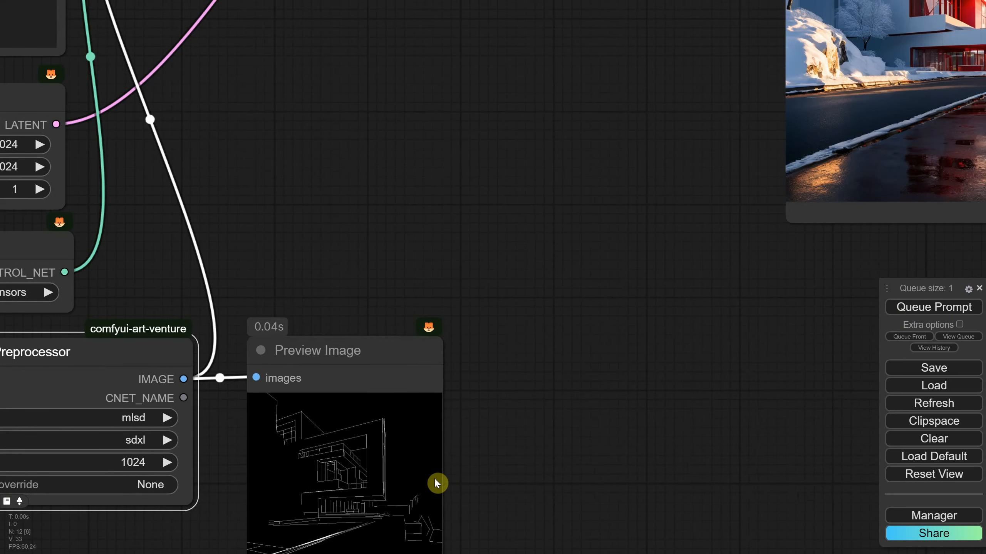
pyautogui.scroll(-10, 438, 403)
pyautogui.moveTo(605, 91); pyautogui.dragTo(392, 305)
pyautogui.scroll(4, 504, 285)
pyautogui.scroll(6, 645, 315)
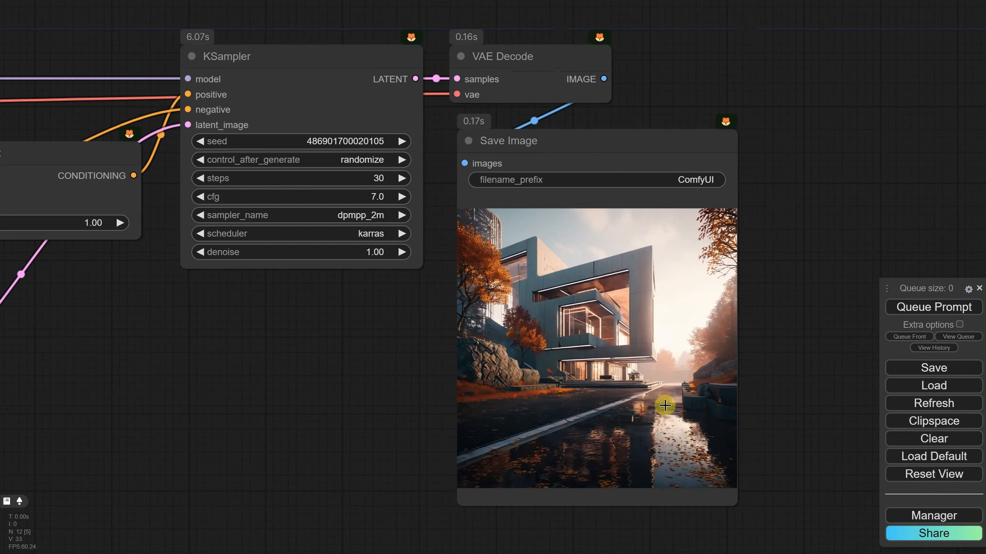
pyautogui.scroll(5, 557, 399)
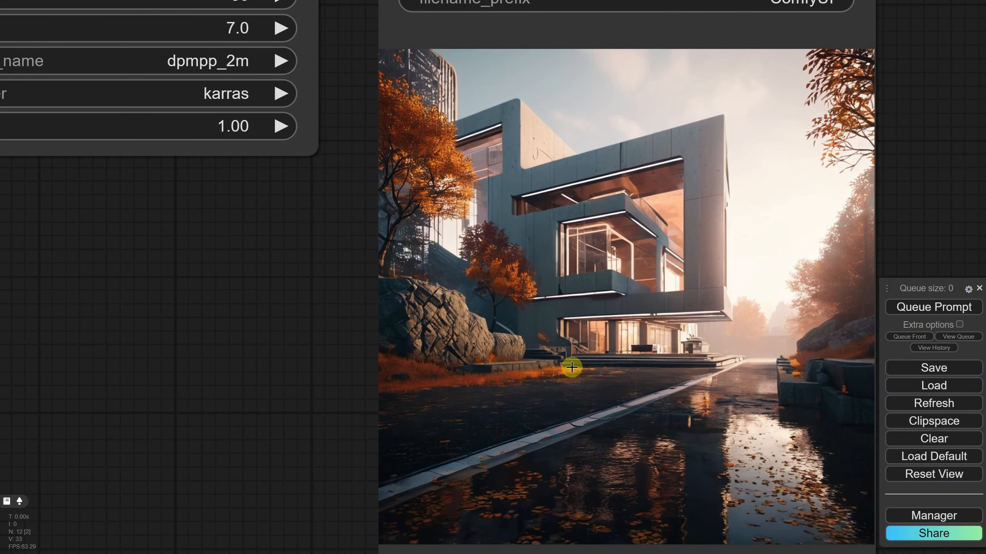
# - Load animegirl.png as the reference picture in the Load Image node
pyautogui.scroll(-6, 572, 367)
pyautogui.click(139, 398)
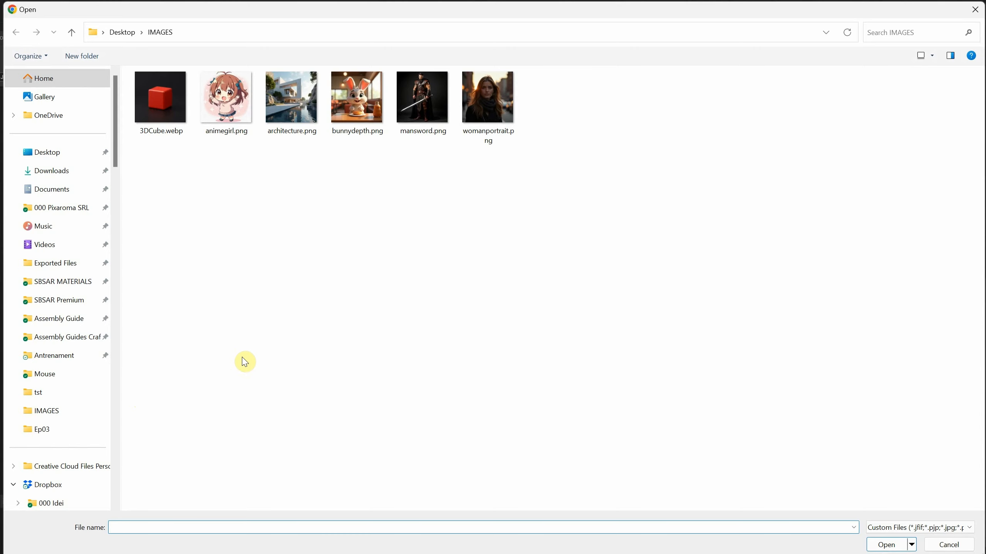
pyautogui.doubleClick(223, 103)
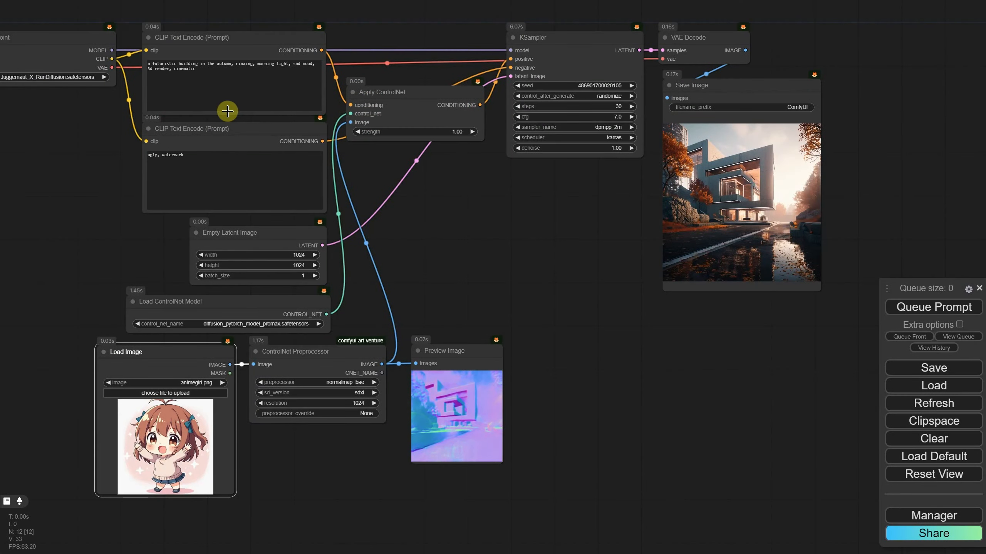
# - Replace the positive prompt with "a cute cartoon bunny, chibbi"
pyautogui.click(242, 89)
pyautogui.hotkey('ctrl', 'a')
pyautogui.write('a cute cartoon bunny,')
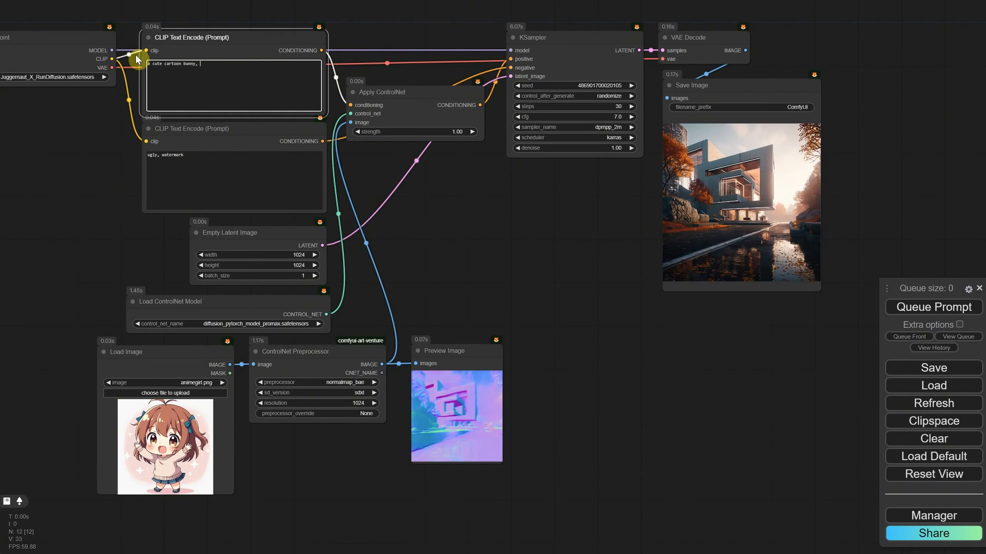
pyautogui.scroll(5, 136, 55)
pyautogui.moveTo(136, 55); pyautogui.dragTo(193, 195)
pyautogui.click(317, 207)
pyautogui.write('chibi')
# - Set the ControlNet Preprocessor to scribble, generate the cartoon bunny image and check the result
pyautogui.moveTo(660, 486); pyautogui.dragTo(645, 147)
pyautogui.click(512, 368)
pyautogui.write('scri')
pyautogui.click(538, 387)
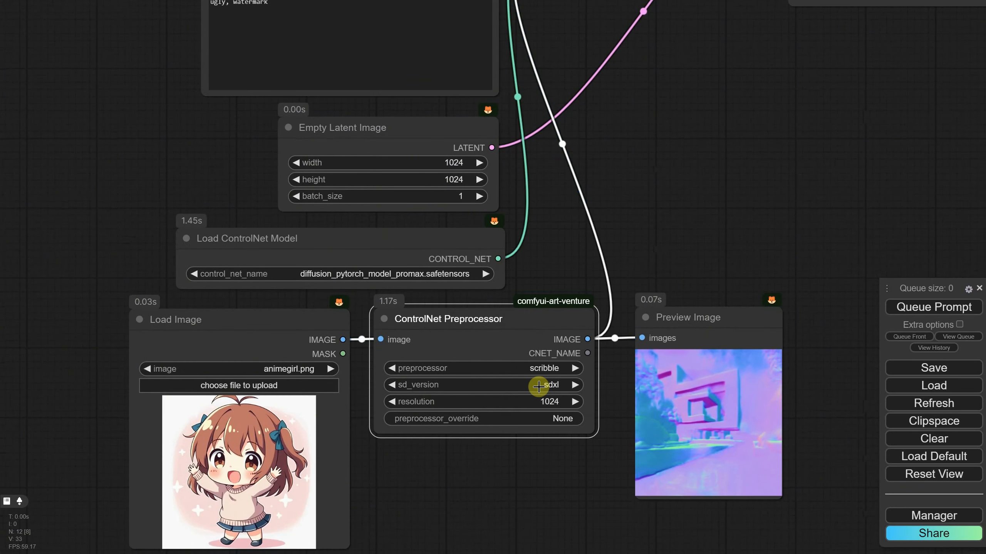
pyautogui.click(939, 309)
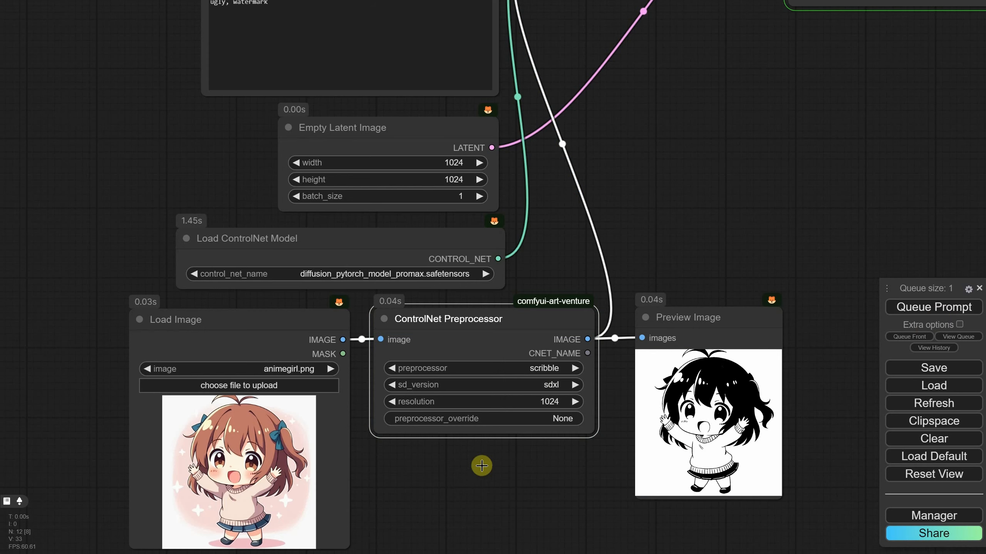
pyautogui.scroll(-10, 724, 220)
pyautogui.scroll(6, 630, 210)
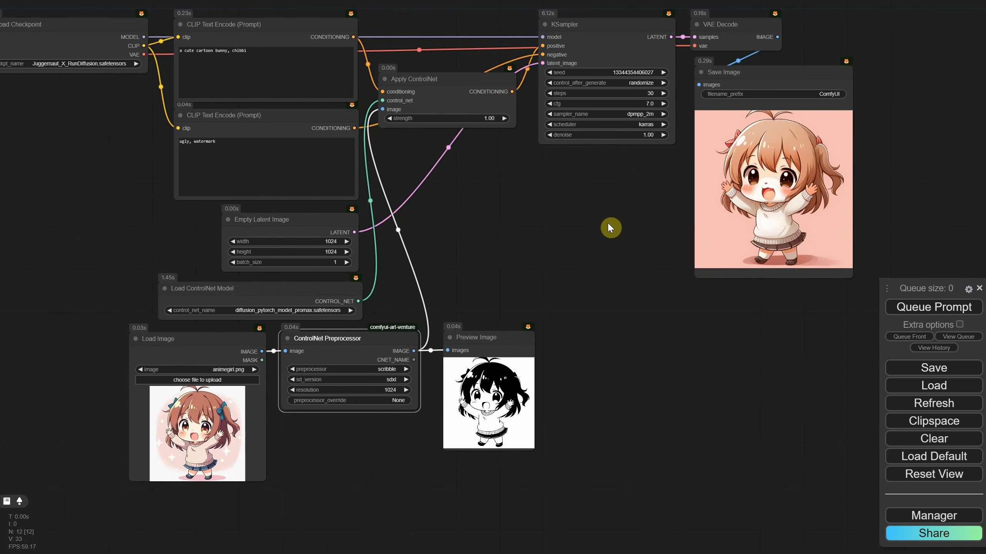
# - Switch the preprocessor to canny, generate again and inspect the edge preview and saved image
pyautogui.click(345, 369)
pyautogui.click(346, 371)
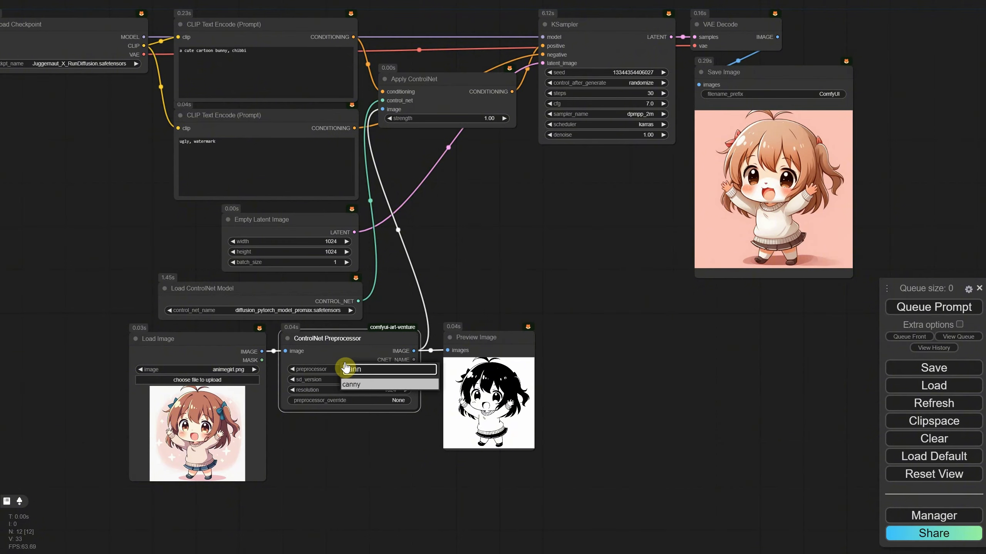
pyautogui.click(899, 315)
pyautogui.scroll(8, 469, 396)
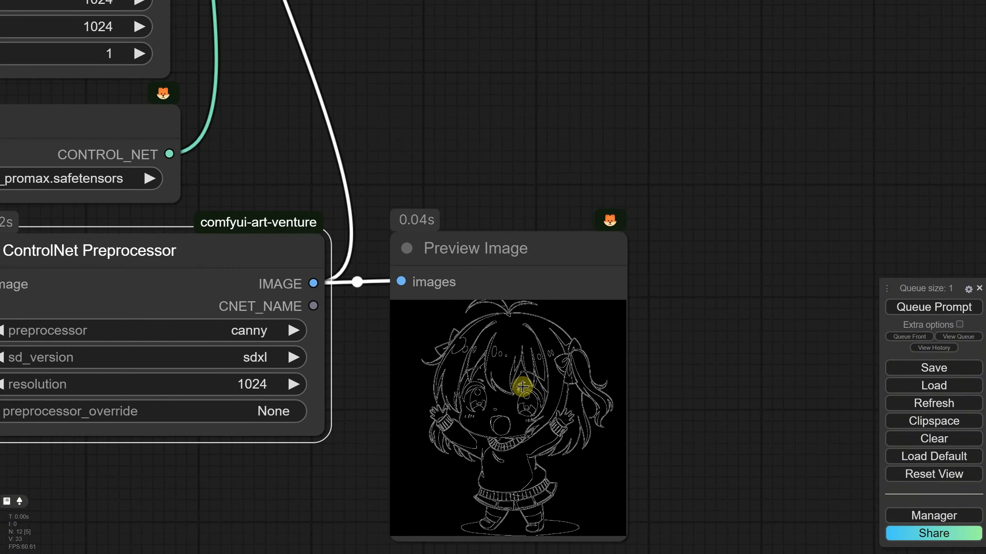
pyautogui.scroll(-6, 699, 304)
pyautogui.scroll(10, 837, 200)
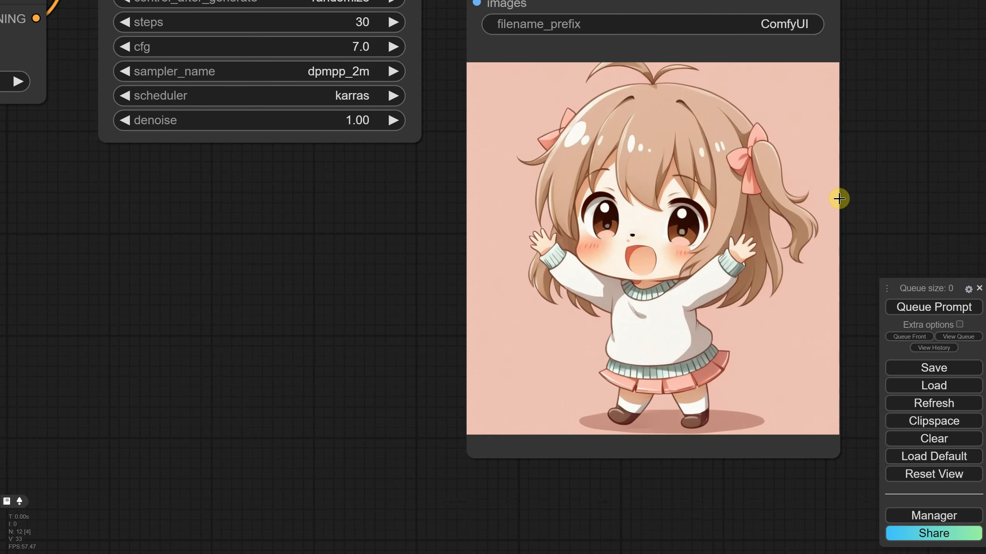
# - Set the Apply ControlNet strength to 0.75 and generate a new bunny image
pyautogui.scroll(-10, 837, 200)
pyautogui.scroll(4, 601, 373)
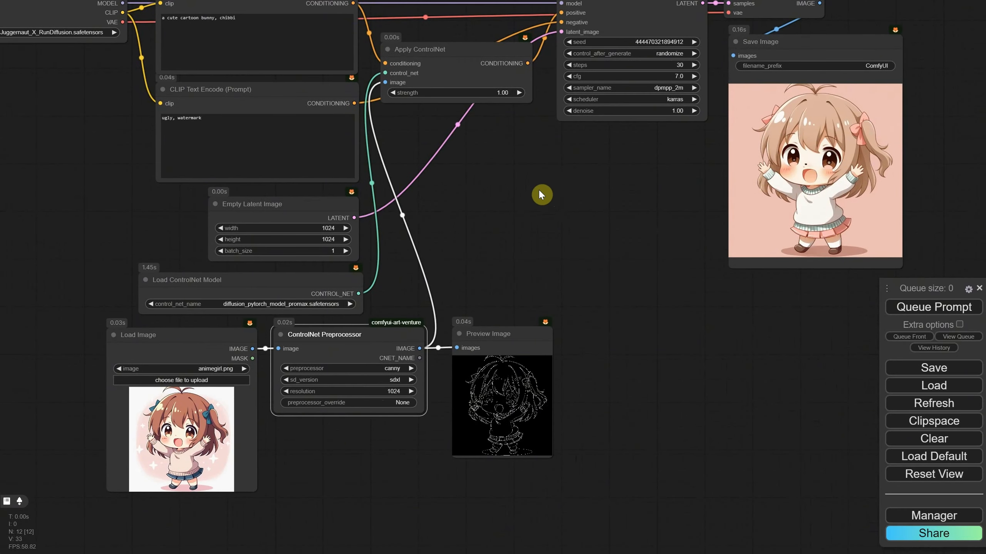
pyautogui.moveTo(539, 193); pyautogui.dragTo(535, 301)
pyautogui.scroll(8, 520, 272)
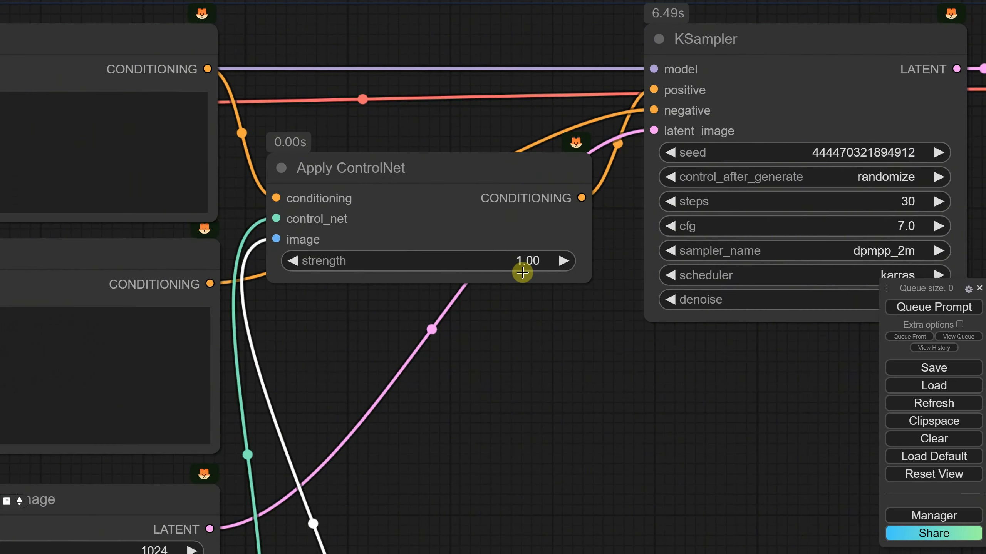
pyautogui.click(525, 261)
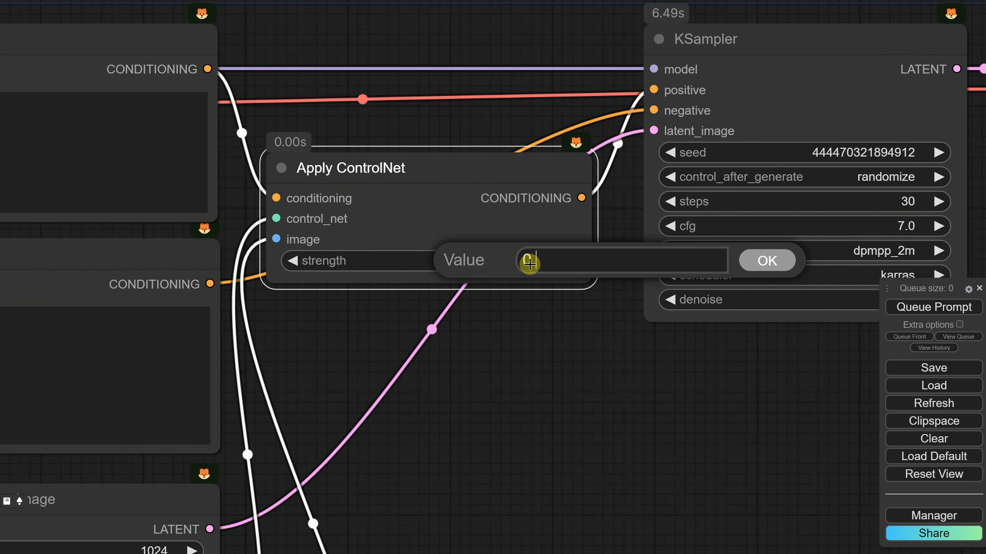
pyautogui.press('Return')
pyautogui.scroll(-10, 504, 271)
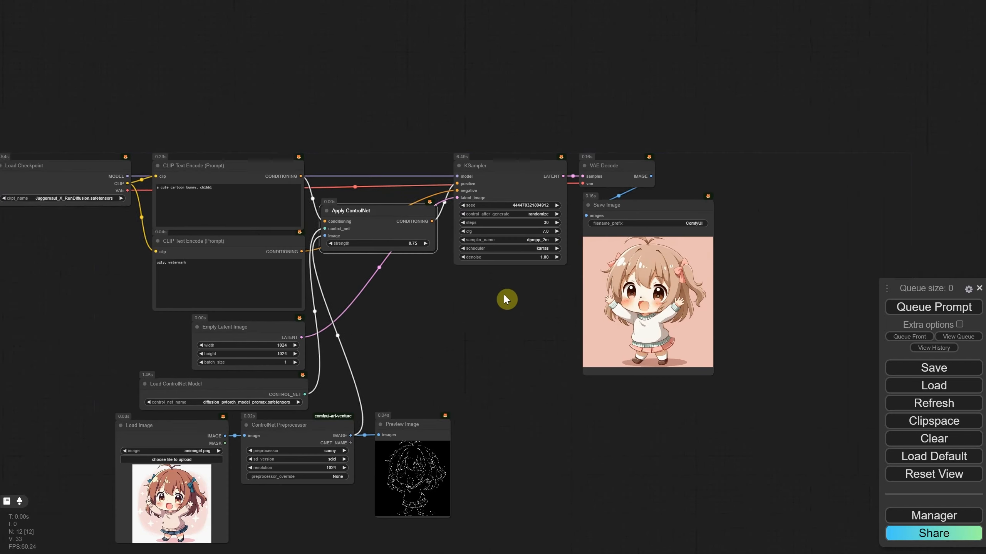
pyautogui.click(937, 309)
pyautogui.scroll(2, 758, 276)
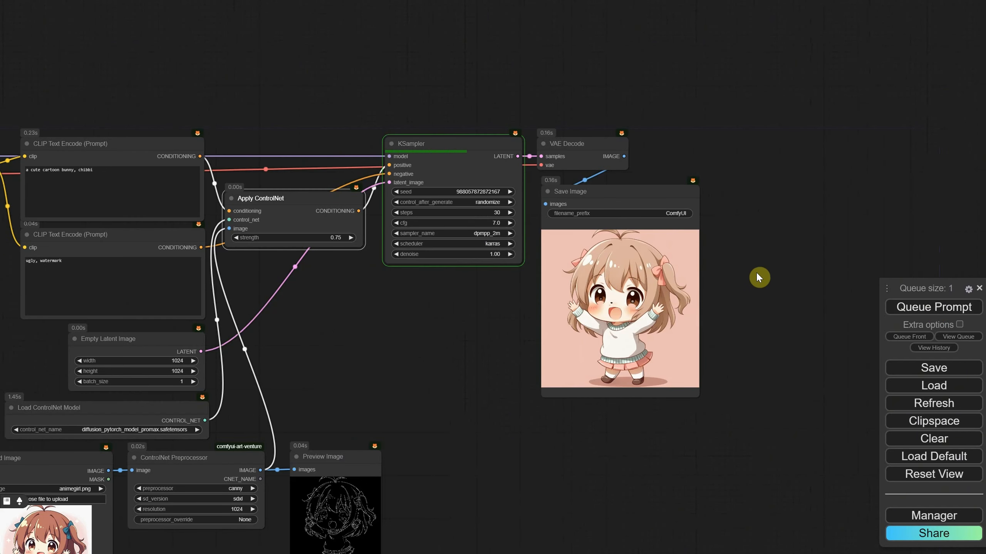
# - Lower the Apply ControlNet strength to 0.5, generate again and inspect the saved image
pyautogui.click(341, 237)
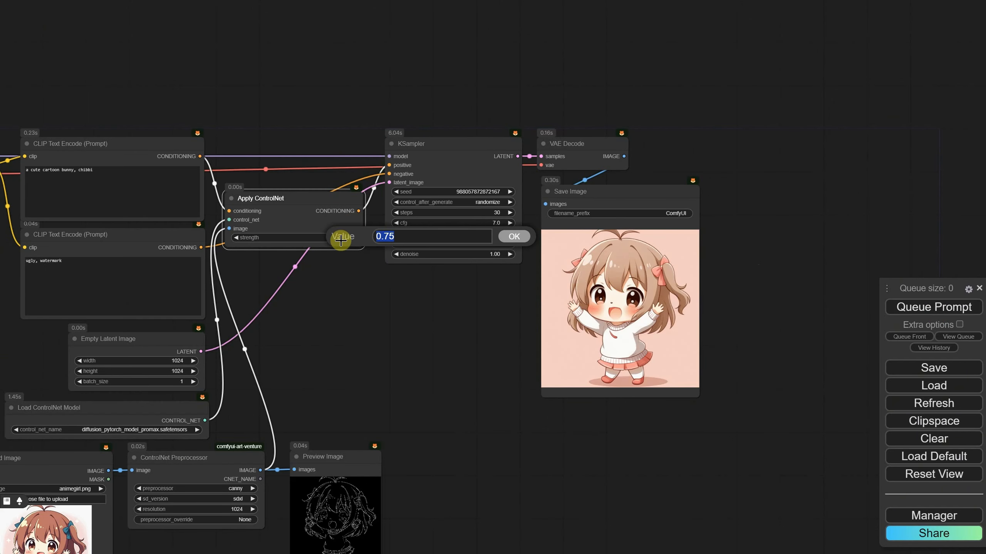
pyautogui.write('0.5')
pyautogui.press('Return')
pyautogui.click(902, 309)
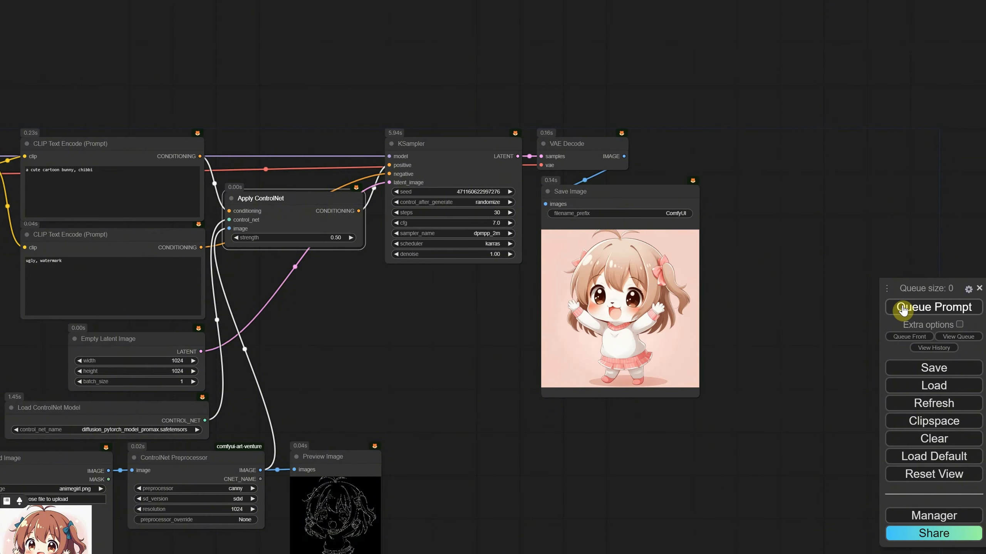
pyautogui.scroll(8, 715, 309)
# - Lower the Apply ControlNet strength to 0.3, generate again and look closely at the result
pyautogui.scroll(-8, 715, 309)
pyautogui.click(322, 237)
pyautogui.write('0.3')
pyautogui.press('Return')
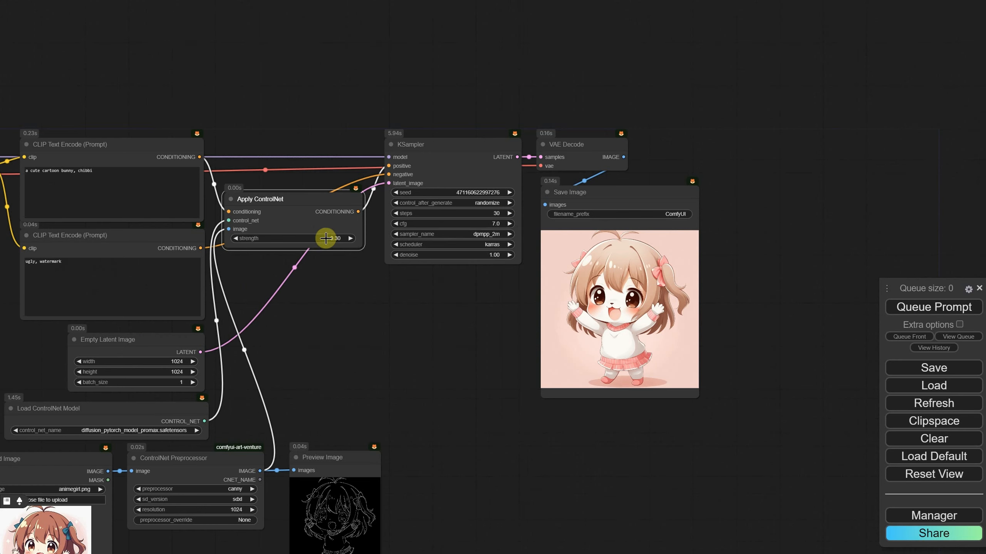
pyautogui.click(902, 309)
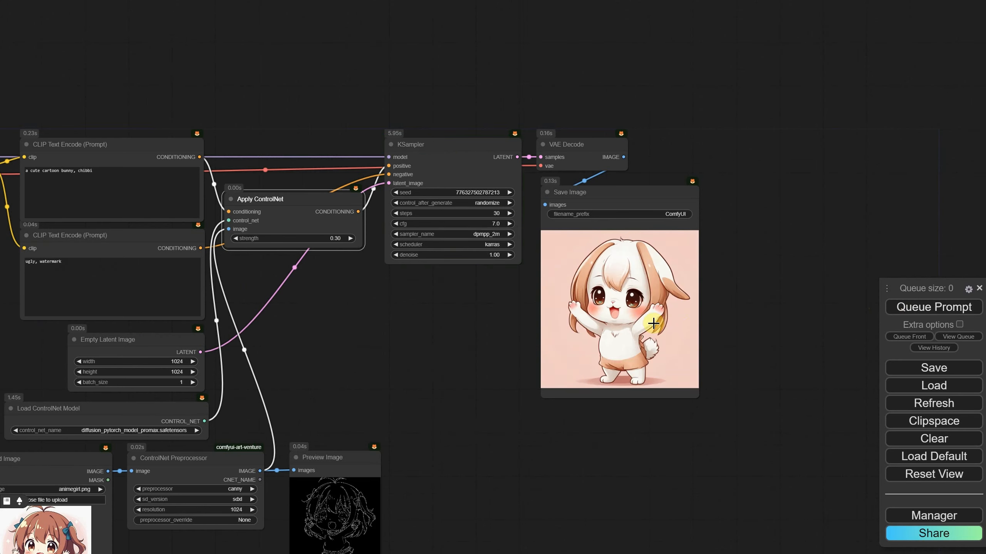
pyautogui.scroll(6, 652, 323)
# - Lower the Apply ControlNet strength to 0.2, generate again and compare the result with the reference
pyautogui.scroll(-4, 655, 303)
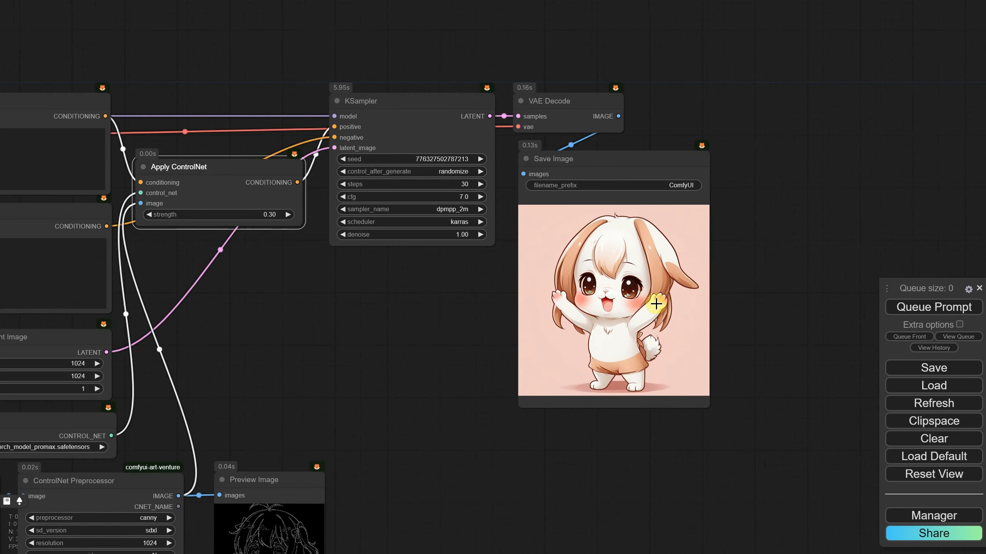
pyautogui.click(277, 218)
pyautogui.write('0.2')
pyautogui.press('Return')
pyautogui.click(886, 307)
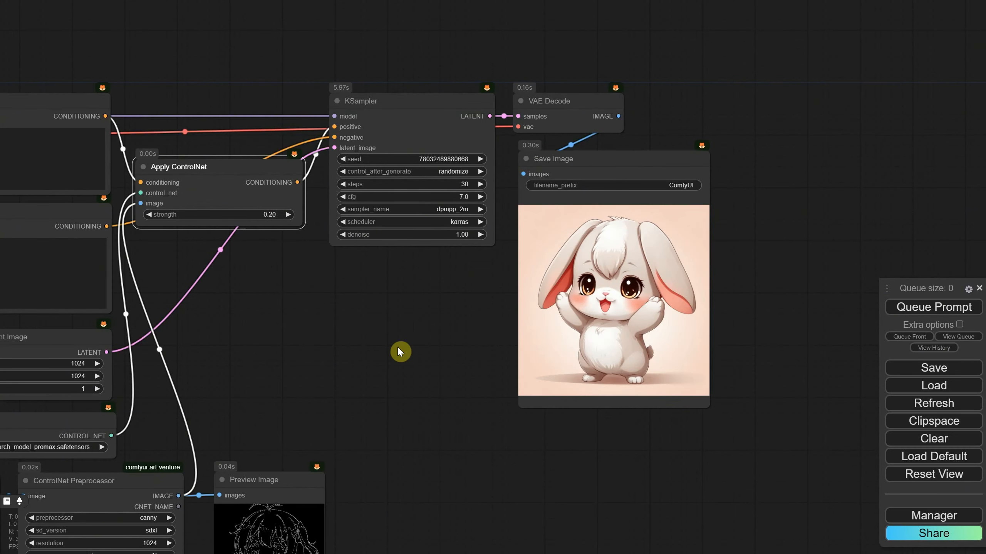
pyautogui.moveTo(399, 351); pyautogui.dragTo(557, 194)
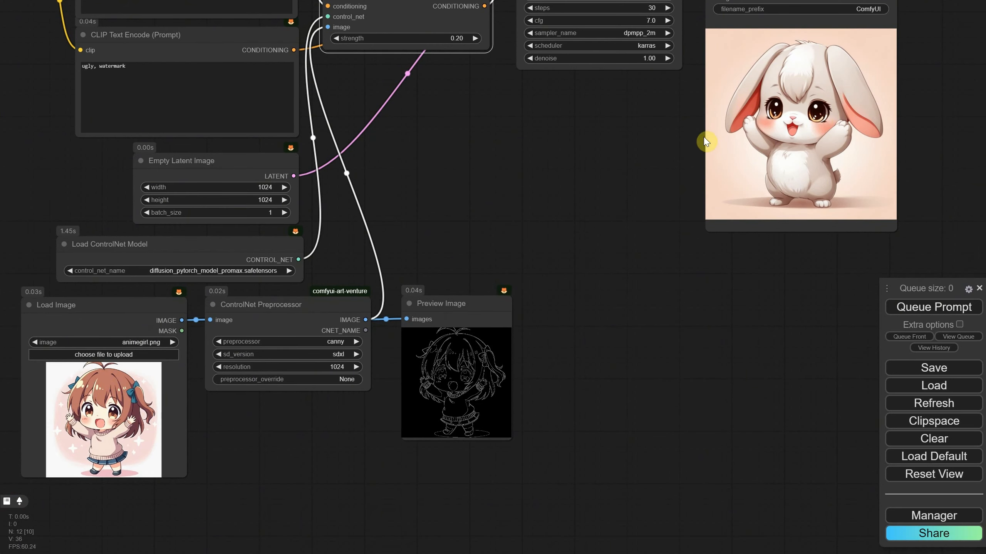
pyautogui.moveTo(581, 125); pyautogui.dragTo(543, 345)
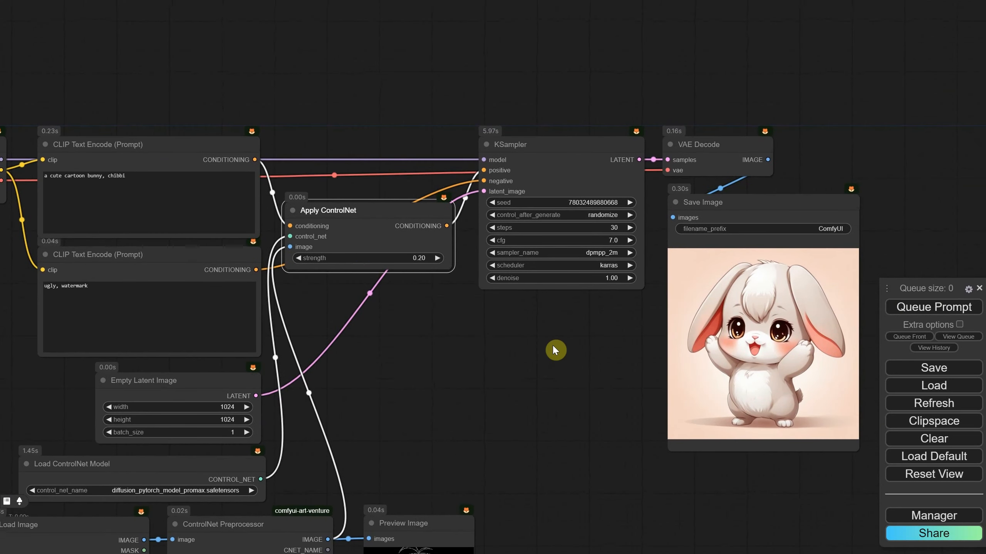
# - Load womanportrait.png as the reference picture in the Load Image node
pyautogui.scroll(-5, 552, 346)
pyautogui.moveTo(559, 385); pyautogui.dragTo(540, 258)
pyautogui.scroll(2, 551, 251)
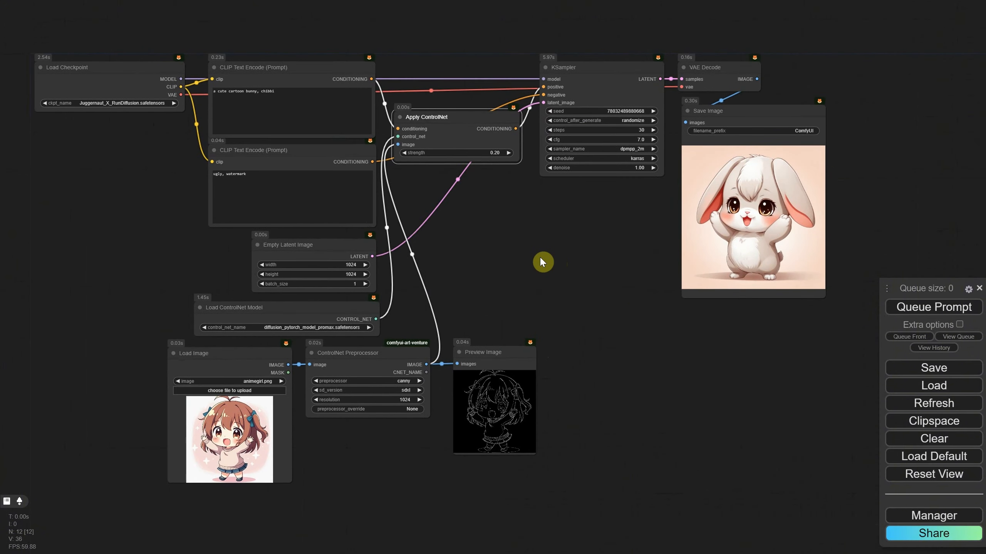
pyautogui.scroll(4, 251, 365)
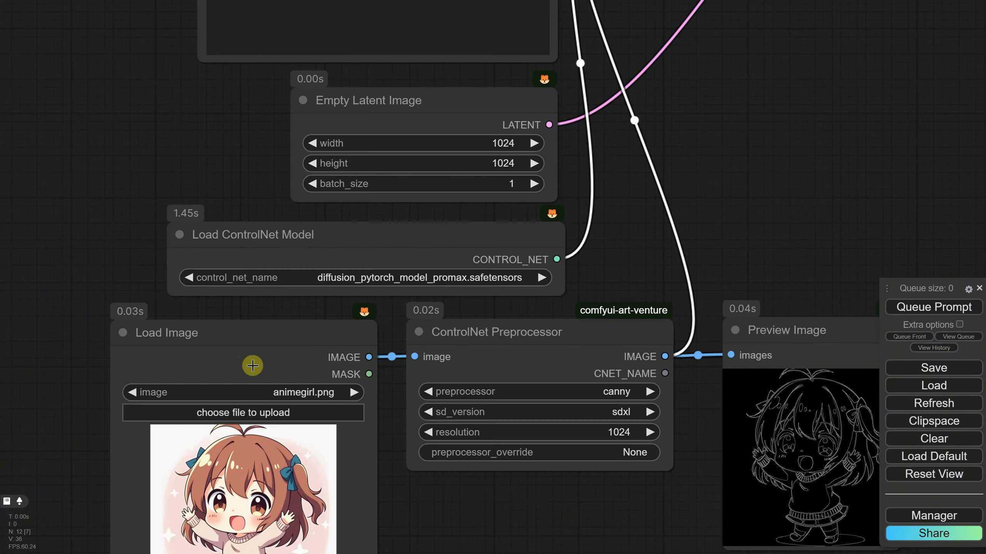
pyautogui.scroll(1, 248, 431)
pyautogui.click(249, 432)
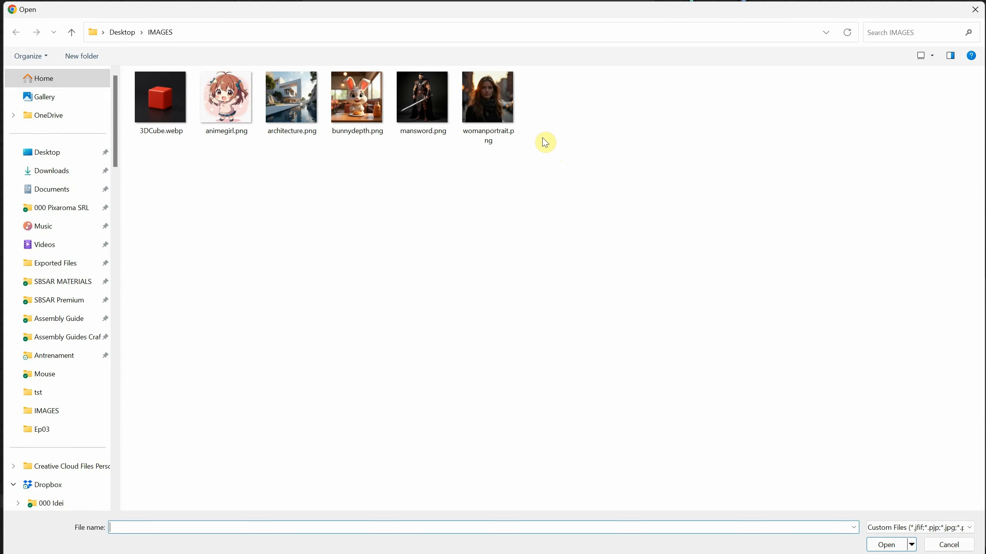
pyautogui.doubleClick(493, 109)
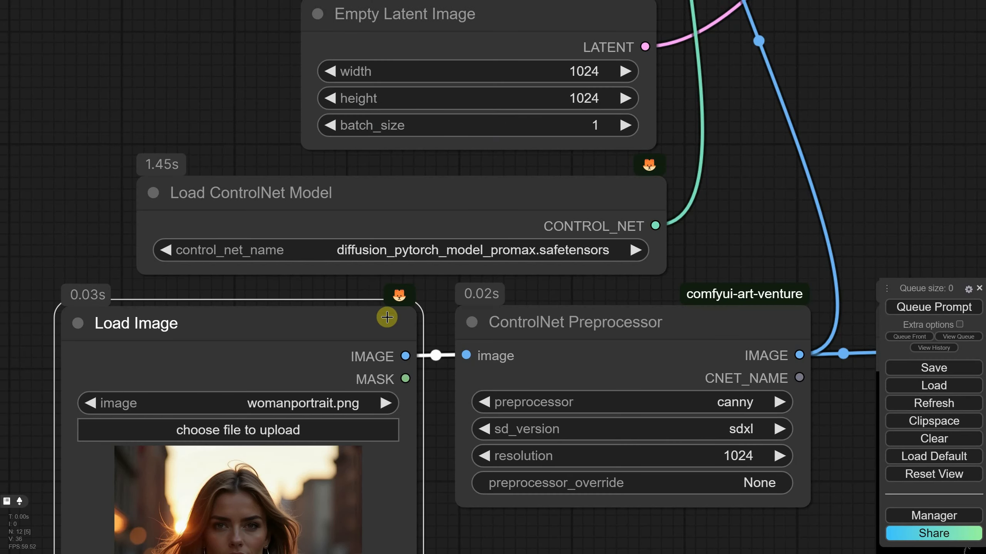
# - Set the positive prompt to "portrait of a woman with blonde hair, in the winter, wearing a red blouse", generate and inspect the saved image
pyautogui.moveTo(434, 462); pyautogui.dragTo(442, 265)
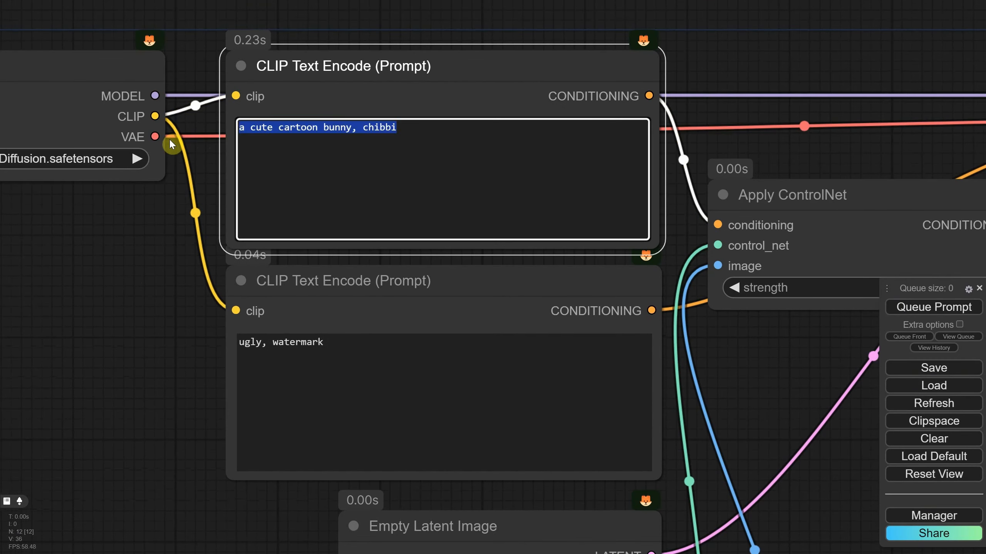
pyautogui.write('portrait of a woman with blonde hair, in the winter, wearing a w')
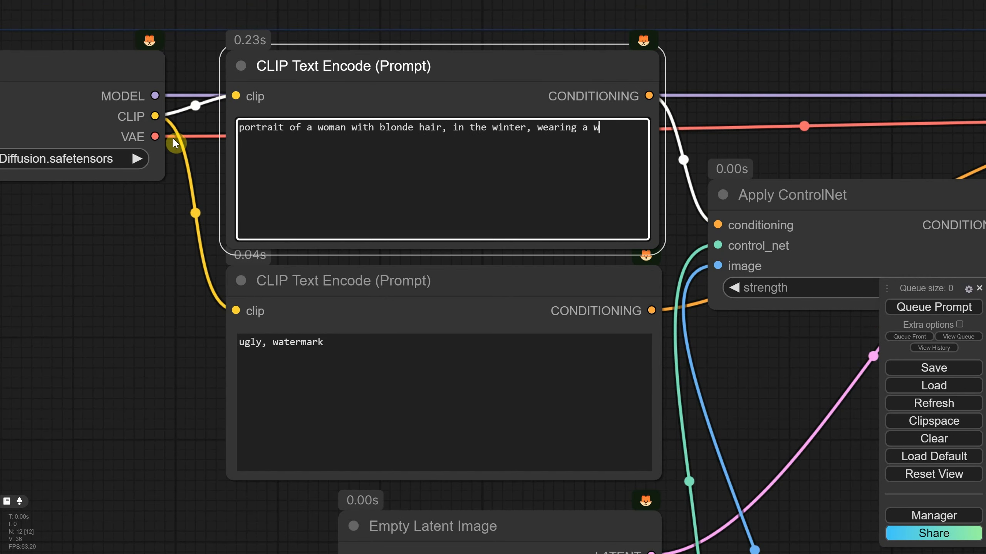
pyautogui.press('BackSpace')
pyautogui.write('red blouse')
pyautogui.hotkey('ctrl', 'Return')
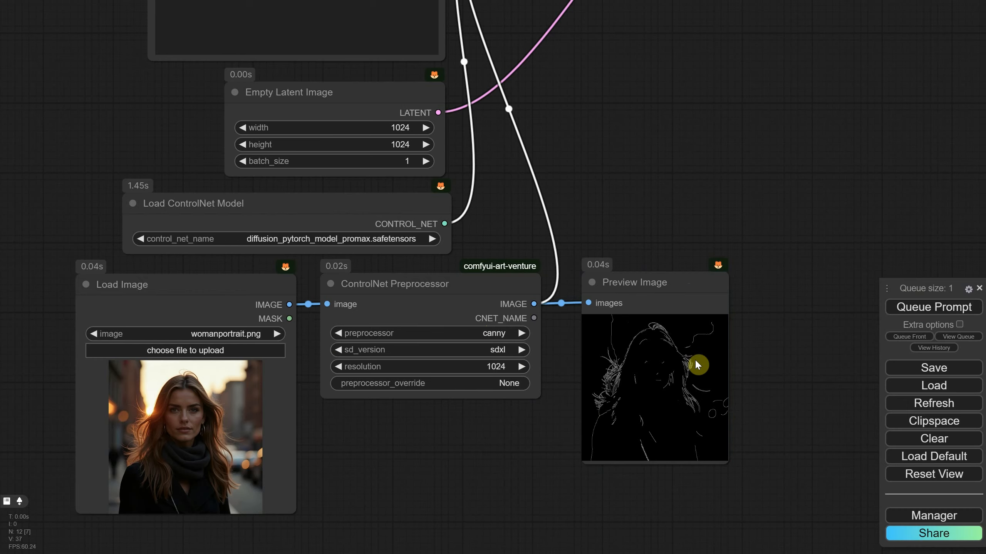
pyautogui.scroll(-4, 671, 232)
pyautogui.moveTo(723, 112); pyautogui.dragTo(550, 235)
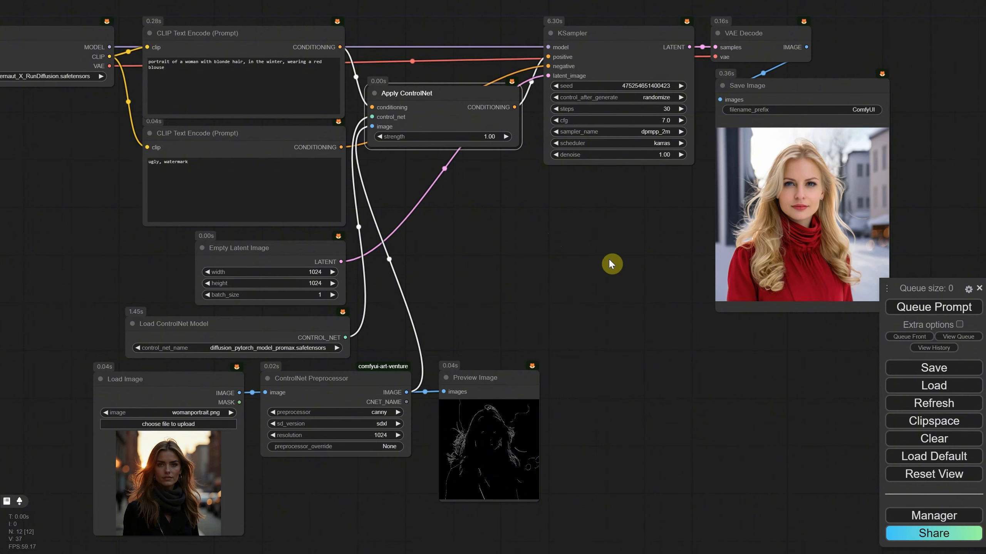
pyautogui.scroll(8, 611, 264)
pyautogui.moveTo(683, 257); pyautogui.dragTo(630, 212)
pyautogui.scroll(-8, 528, 267)
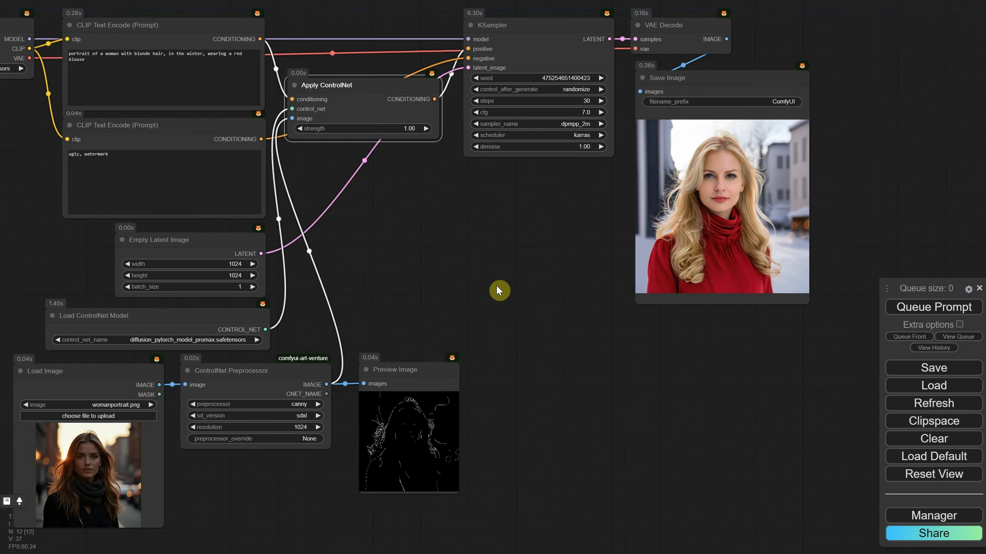
# - Add a CR Multi-ControlNet Stack node to the empty area of the workflow
pyautogui.moveTo(431, 271); pyautogui.dragTo(511, 298)
pyautogui.moveTo(563, 315); pyautogui.dragTo(582, 279)
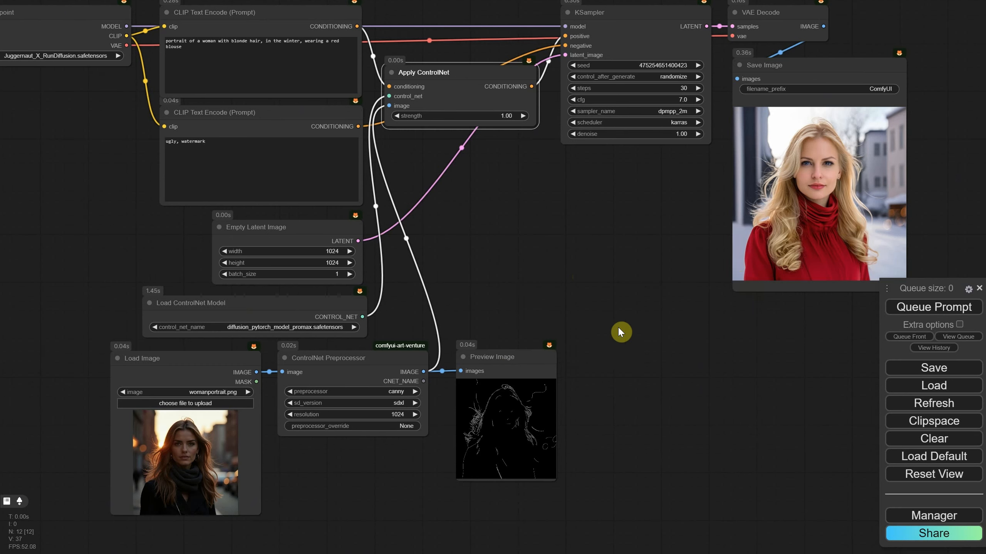
pyautogui.moveTo(623, 330); pyautogui.dragTo(583, 315)
pyautogui.doubleClick(583, 314)
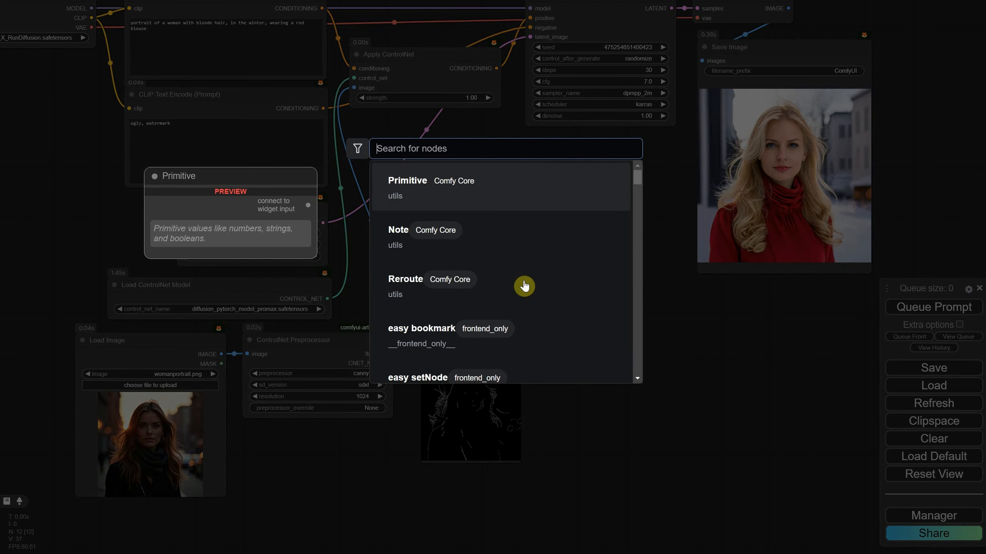
pyautogui.write('cr')
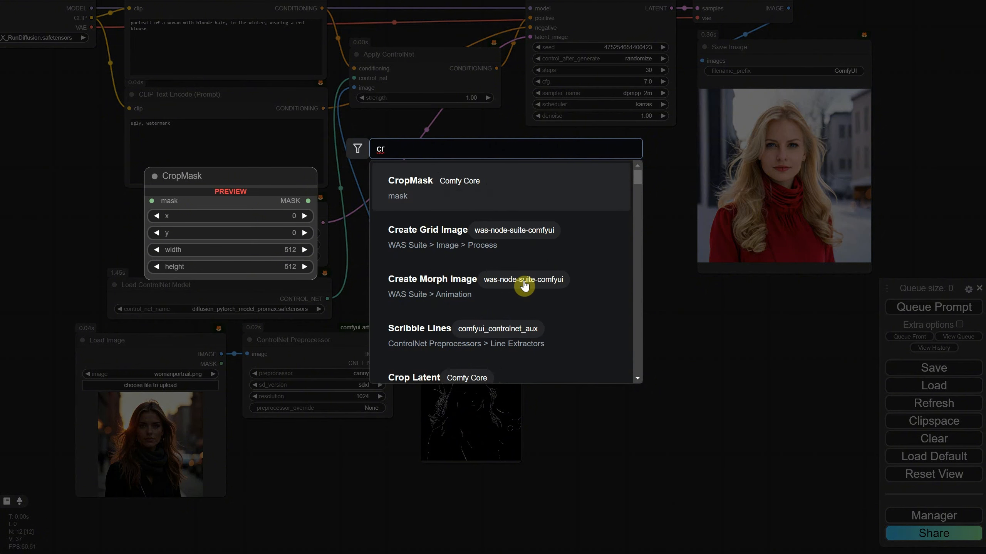
pyautogui.write(' stac')
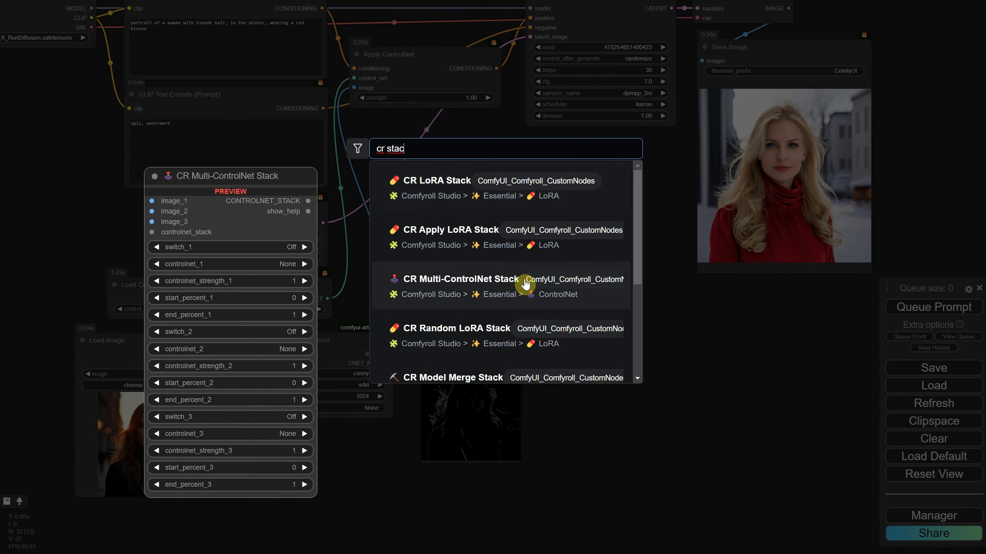
pyautogui.click(496, 285)
# - Place the Preview Image beneath the canny preprocessor and connect the preprocessor's image output to image_1 of the CR Multi-ControlNet Stack
pyautogui.moveTo(522, 308); pyautogui.dragTo(560, 163)
pyautogui.moveTo(506, 200); pyautogui.dragTo(364, 296)
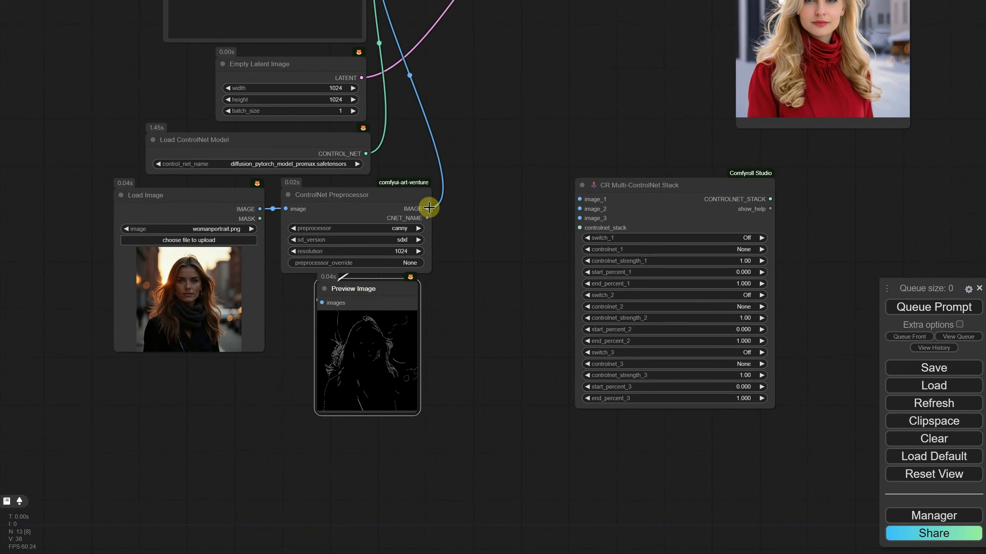
pyautogui.moveTo(426, 209); pyautogui.dragTo(523, 191)
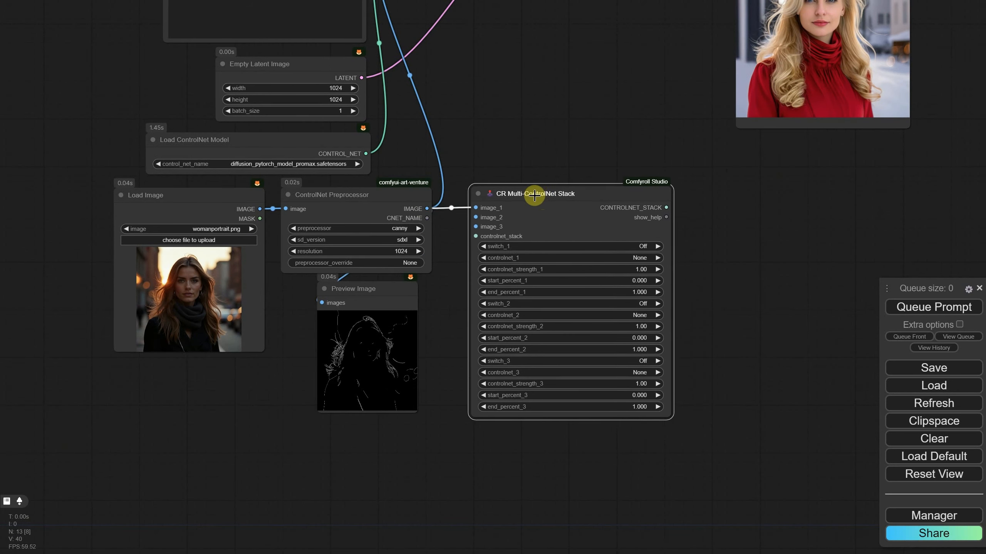
# - Delete the Apply ControlNet node from the workflow
pyautogui.scroll(-3, 524, 190)
pyautogui.moveTo(547, 142); pyautogui.dragTo(482, 280)
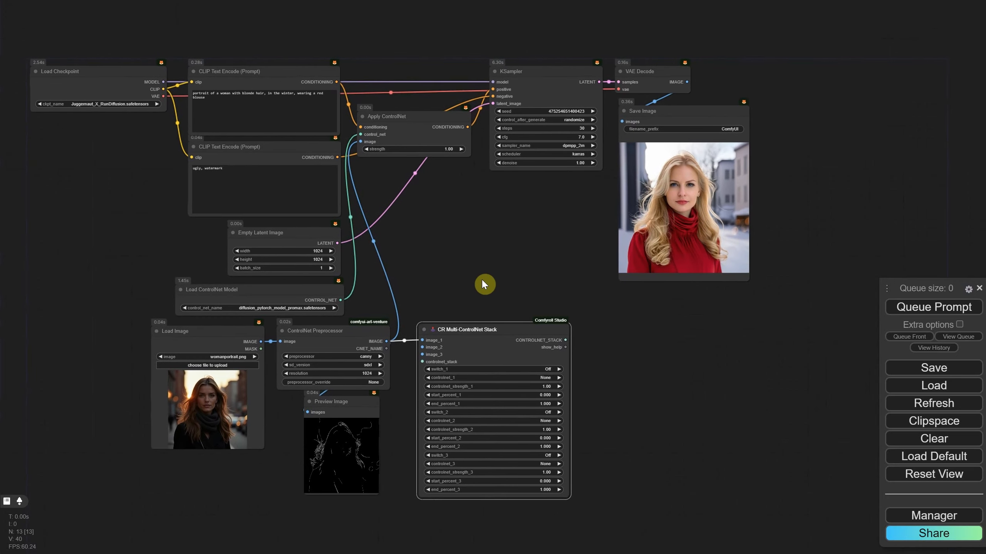
pyautogui.moveTo(405, 126); pyautogui.dragTo(404, 130)
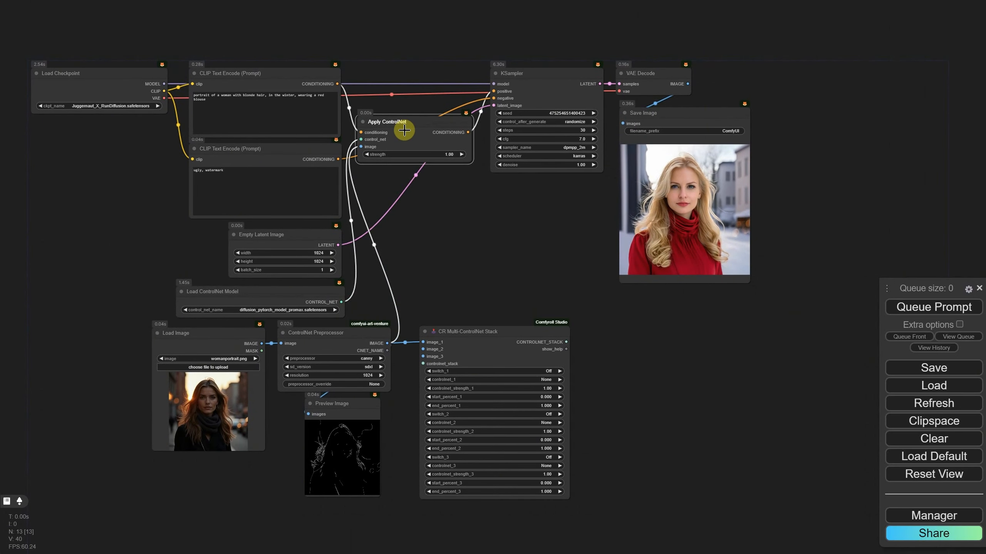
pyautogui.press('Delete')
# - Add a CR Apply Multi-ControlNet node and connect the stack's CONTROLNET_STACK output to its controlnet_stack input
pyautogui.scroll(1, 480, 273)
pyautogui.scroll(2, 590, 387)
pyautogui.doubleClick(590, 387)
pyautogui.write('cr appl')
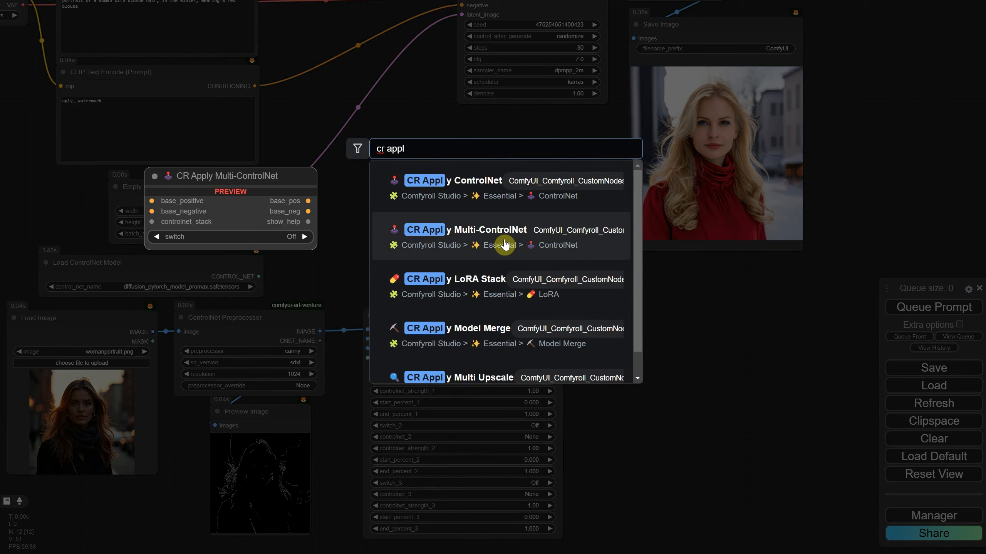
pyautogui.click(504, 244)
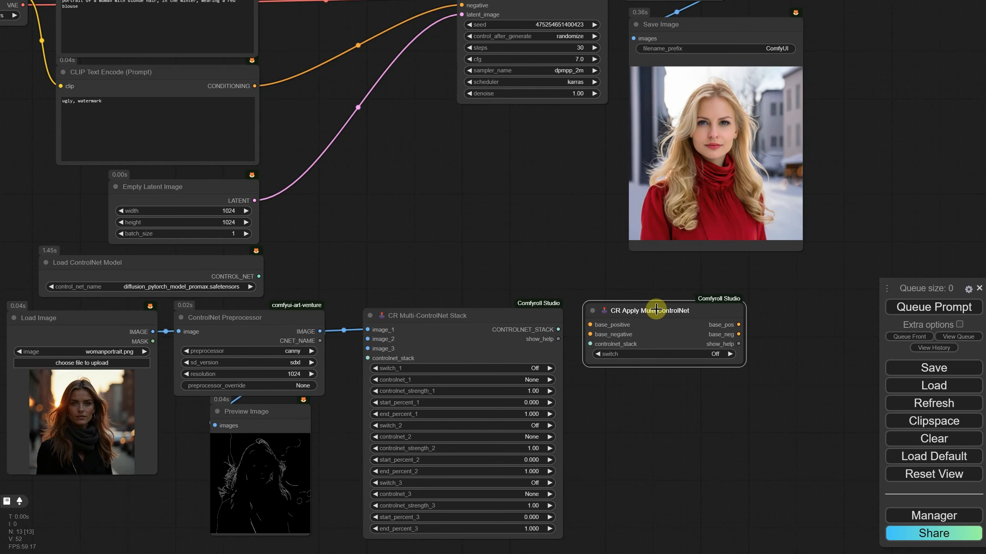
pyautogui.moveTo(558, 329); pyautogui.dragTo(594, 345)
# - Place CR Apply Multi-ControlNet between the prompts and the KSampler, and connect the positive and negative prompts to base_positive and base_negative
pyautogui.moveTo(625, 312); pyautogui.dragTo(363, 126)
pyautogui.moveTo(357, 21); pyautogui.dragTo(508, 225)
pyautogui.moveTo(532, 323); pyautogui.dragTo(483, 211)
pyautogui.moveTo(404, 189); pyautogui.dragTo(430, 232)
pyautogui.moveTo(404, 289); pyautogui.dragTo(435, 243)
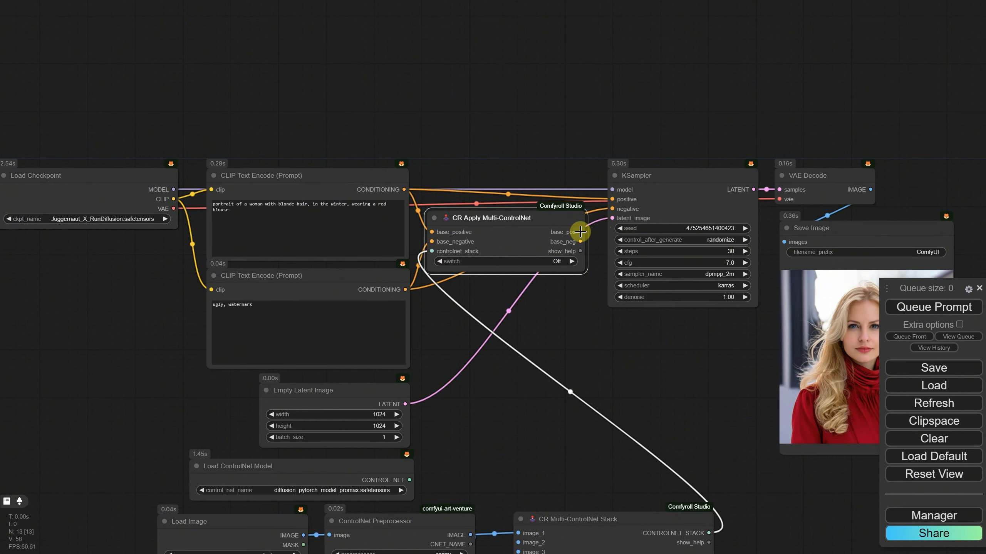
# - Connect base_pos and base_neg to the KSampler's positive and negative inputs, and set the CR Apply Multi-ControlNet switch to On
pyautogui.moveTo(580, 231); pyautogui.dragTo(613, 198)
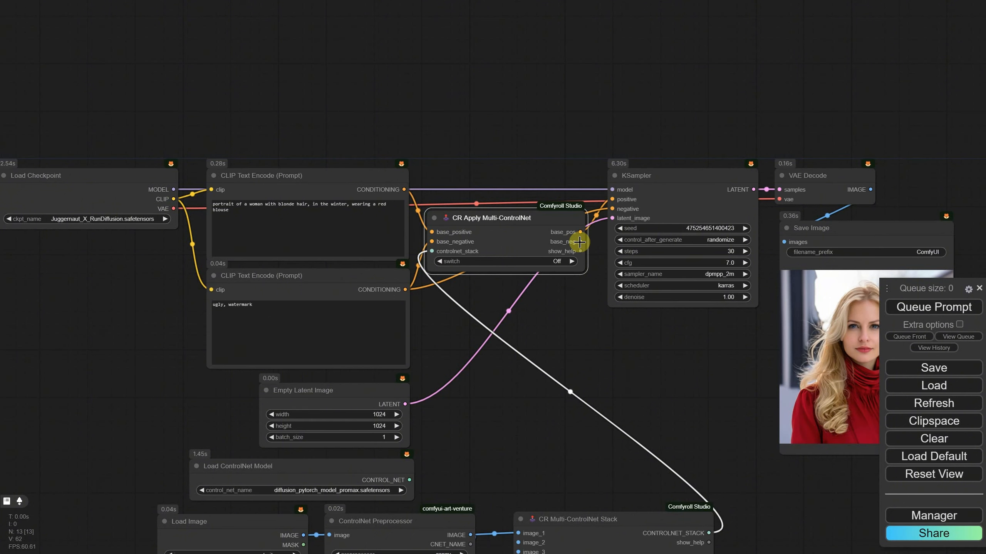
pyautogui.moveTo(580, 242); pyautogui.dragTo(612, 208)
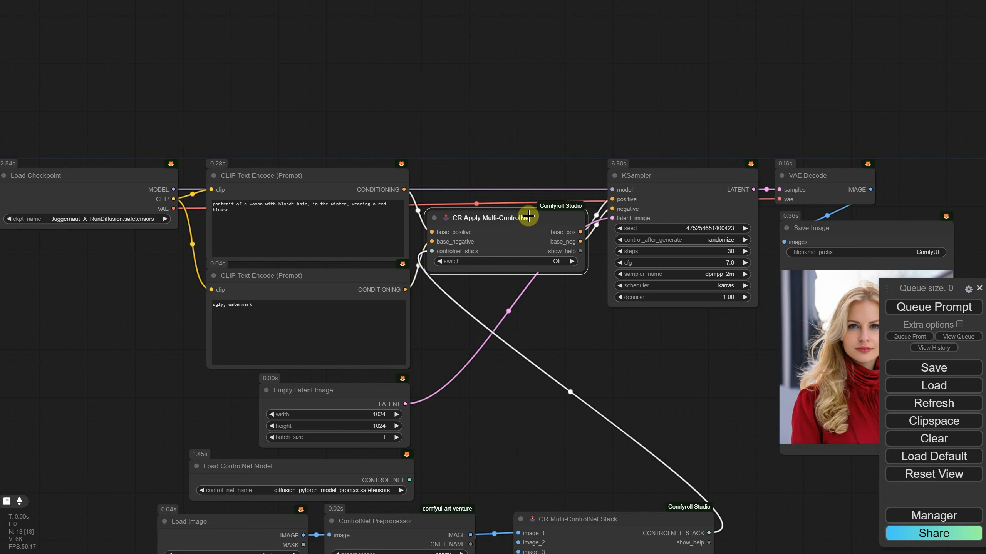
pyautogui.moveTo(528, 210); pyautogui.dragTo(529, 184)
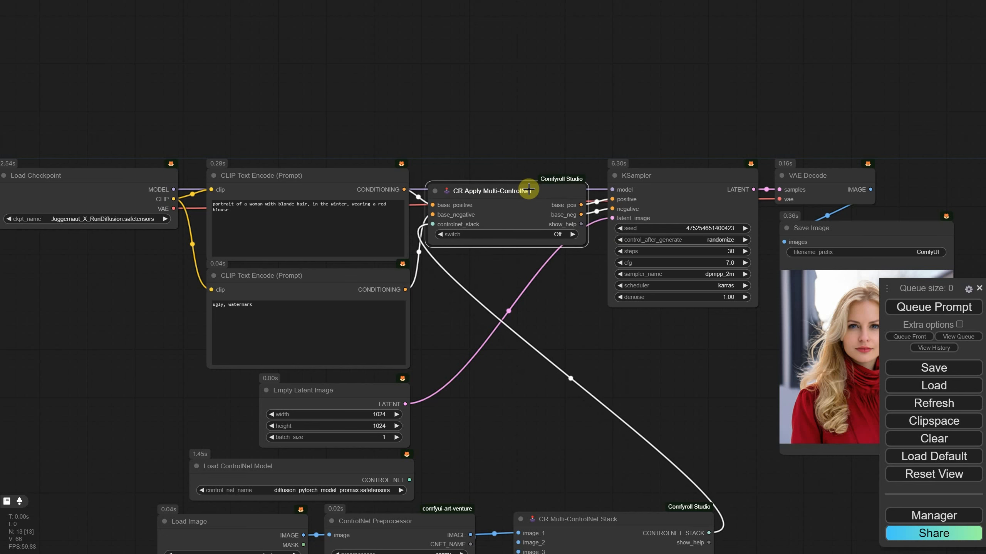
pyautogui.click(551, 236)
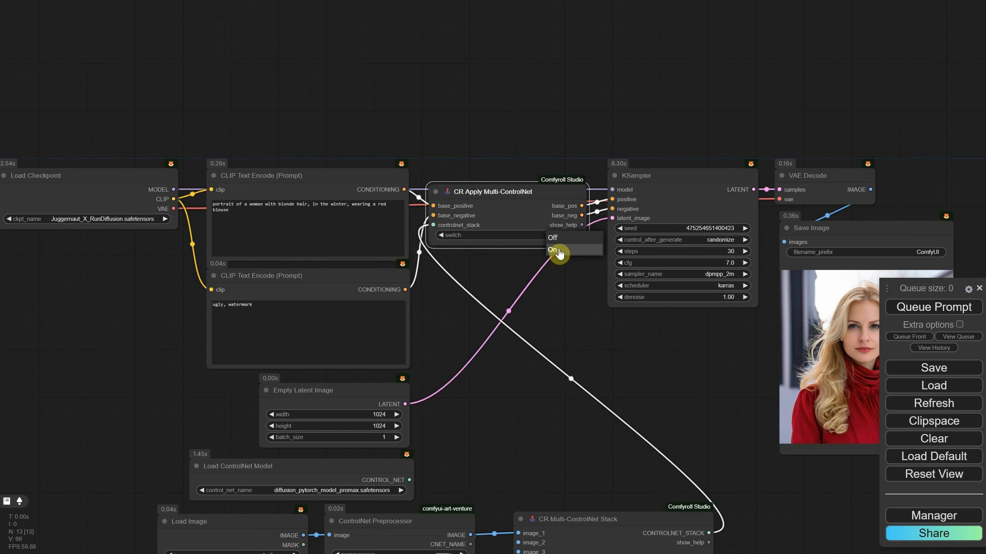
pyautogui.click(556, 250)
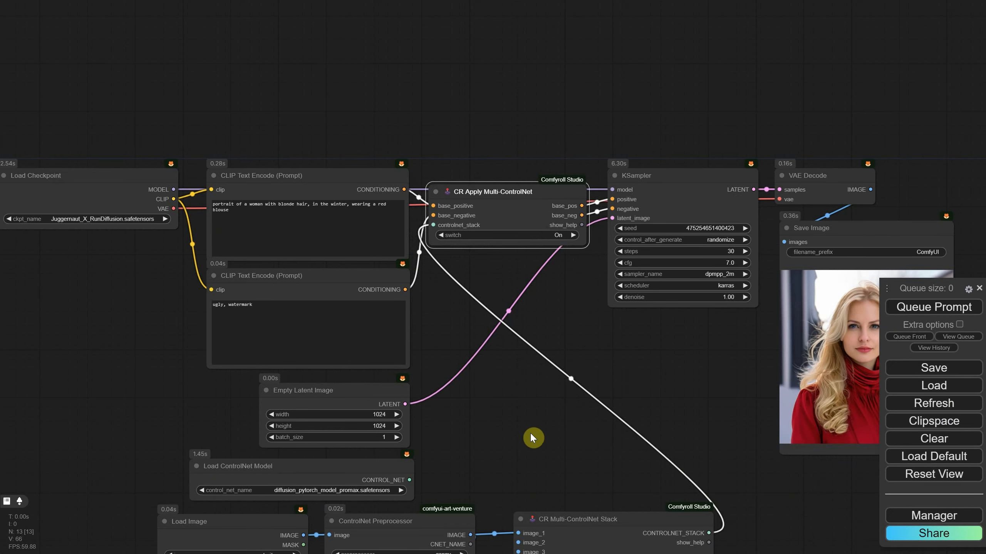
# - Add a second ControlNet Preprocessor fed by the Load Image output, placed below the canny preview
pyautogui.moveTo(530, 432); pyautogui.dragTo(548, 131)
pyautogui.scroll(5, 449, 202)
pyautogui.scroll(1, 447, 198)
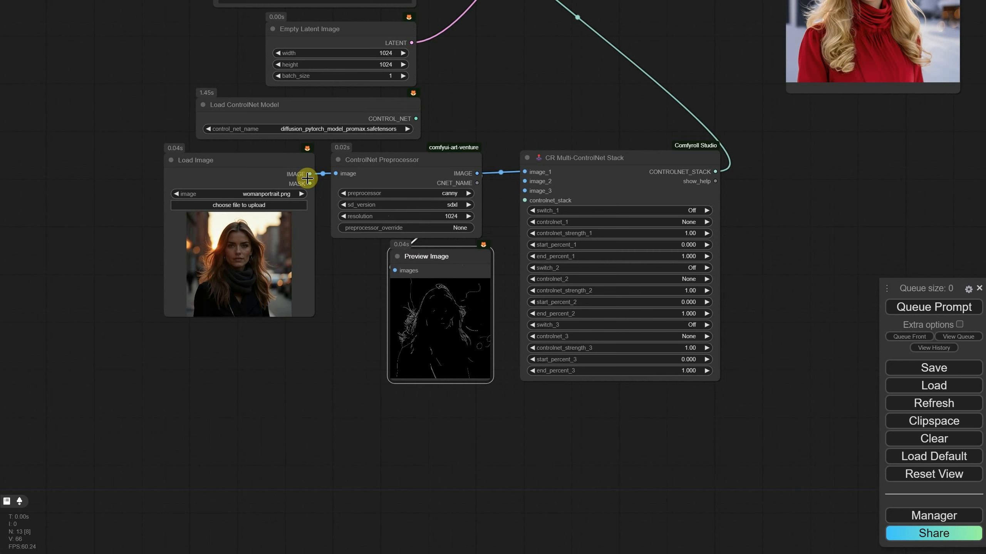
pyautogui.moveTo(307, 178); pyautogui.dragTo(354, 421)
pyautogui.write('control net pre')
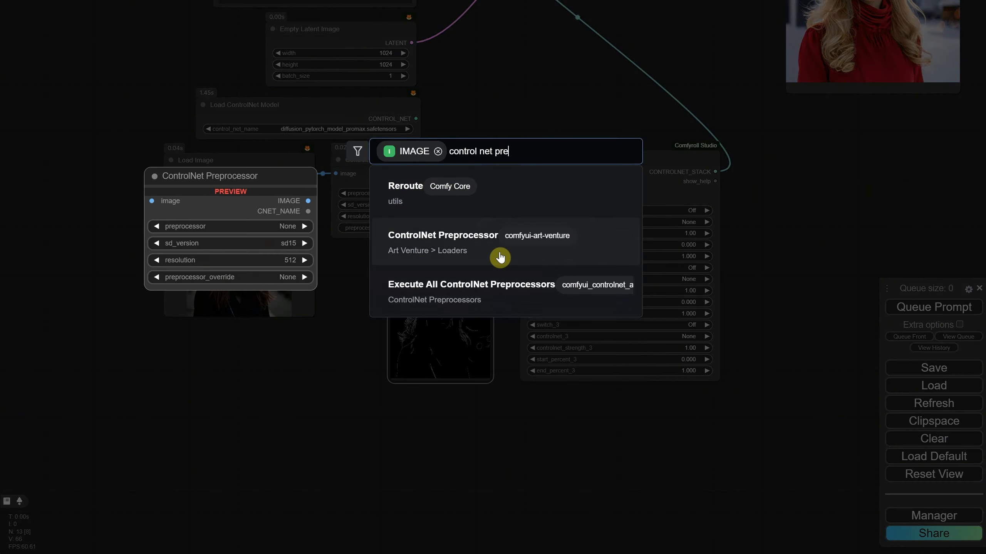
pyautogui.click(500, 248)
pyautogui.moveTo(420, 418); pyautogui.dragTo(411, 408)
# - Configure the second ControlNet Preprocessor with the depth preprocessor, sd_version sdxl and resolution 1024
pyautogui.click(441, 442)
pyautogui.write('de')
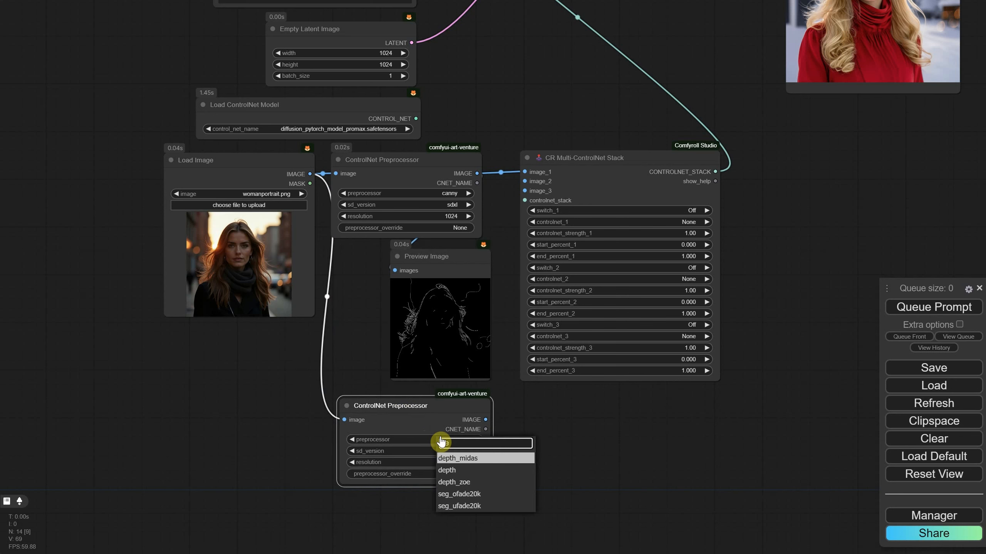
pyautogui.click(451, 470)
pyautogui.click(461, 452)
pyautogui.click(478, 474)
pyautogui.click(460, 463)
pyautogui.write('1024')
pyautogui.press('Return')
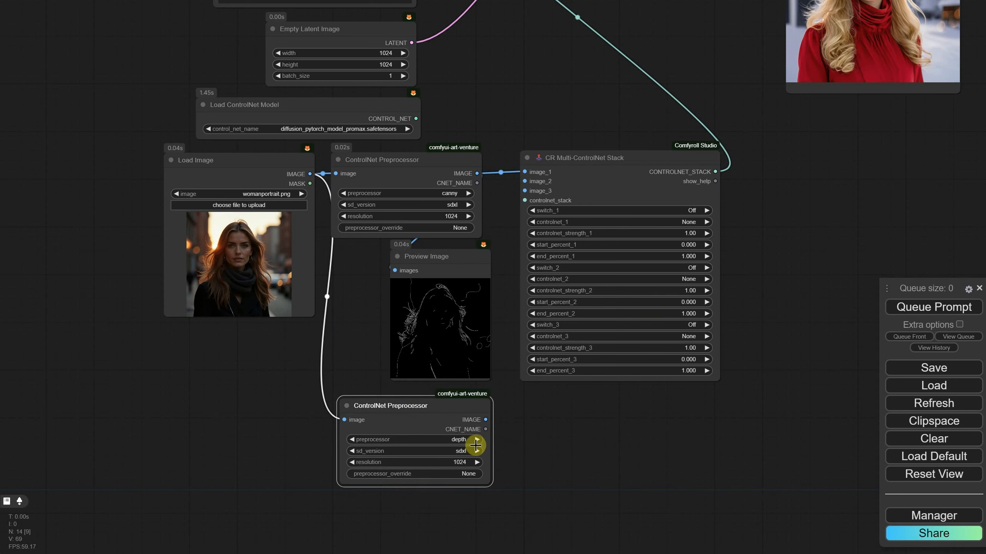
# - Add a Preview Image for the depth preprocessor, connect its image output to image_2 of the stack and spread the nodes apart
pyautogui.moveTo(485, 419); pyautogui.dragTo(555, 489)
pyautogui.write('previ')
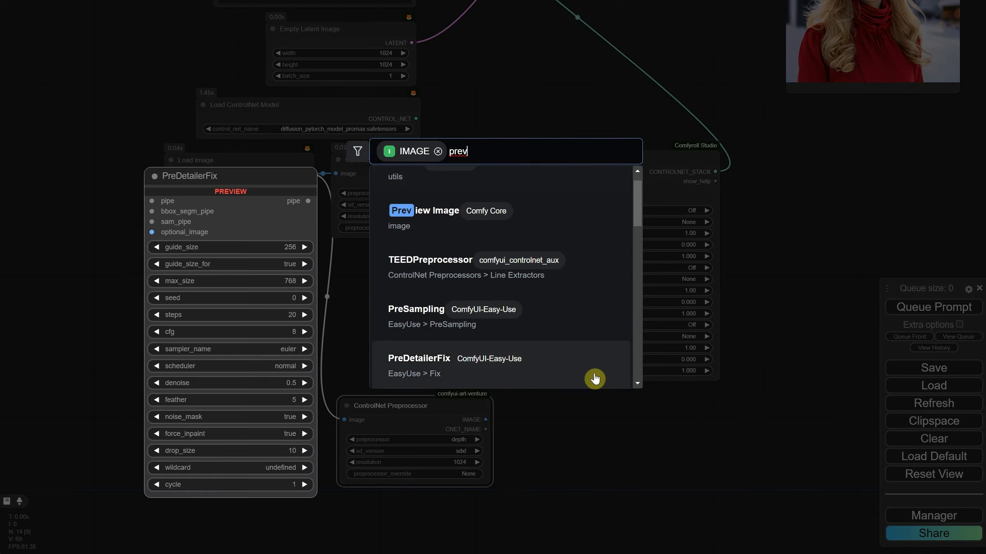
pyautogui.press('Return')
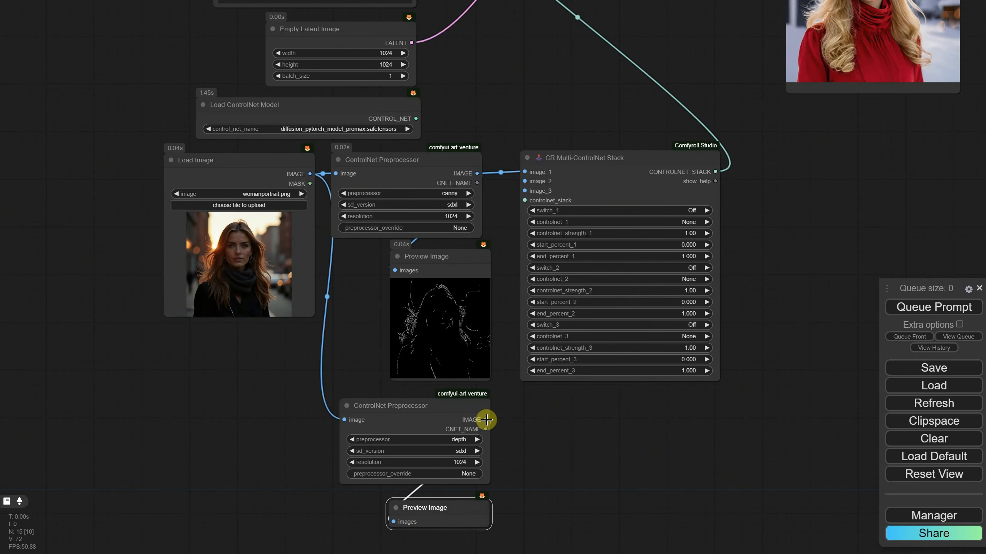
pyautogui.moveTo(486, 420); pyautogui.dragTo(617, 173)
pyautogui.moveTo(410, 257); pyautogui.dragTo(383, 257)
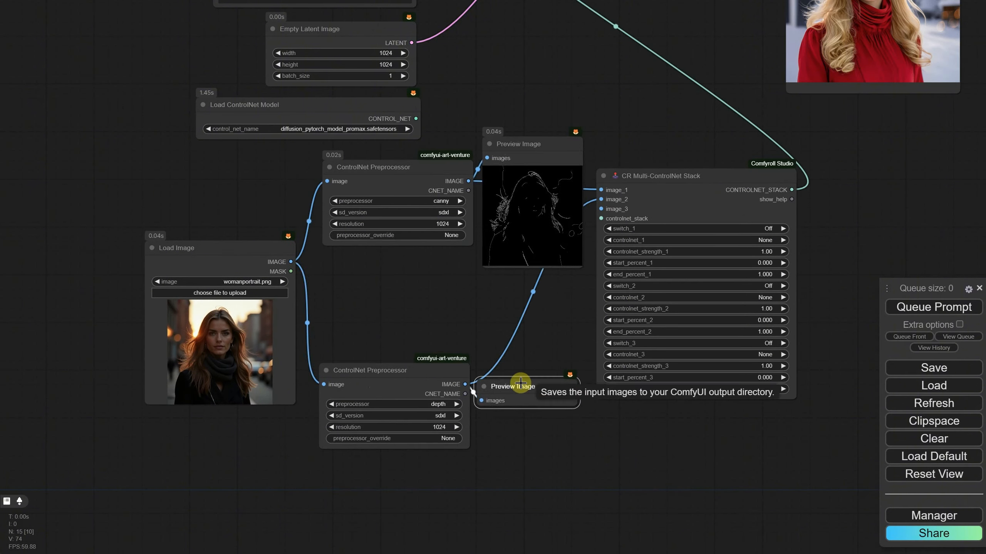
pyautogui.moveTo(647, 178); pyautogui.dragTo(670, 176)
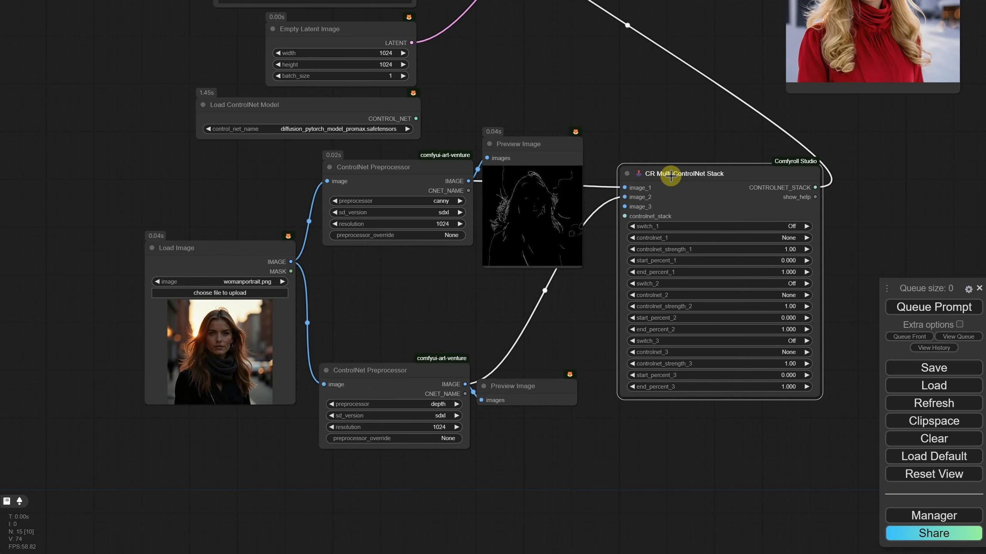
# - Turn switch_1 on in the CR Multi-ControlNet Stack, set controlnet_1 to diffusion_pytorch_model_promax.safetensors and queue the prompt
pyautogui.scroll(6, 686, 224)
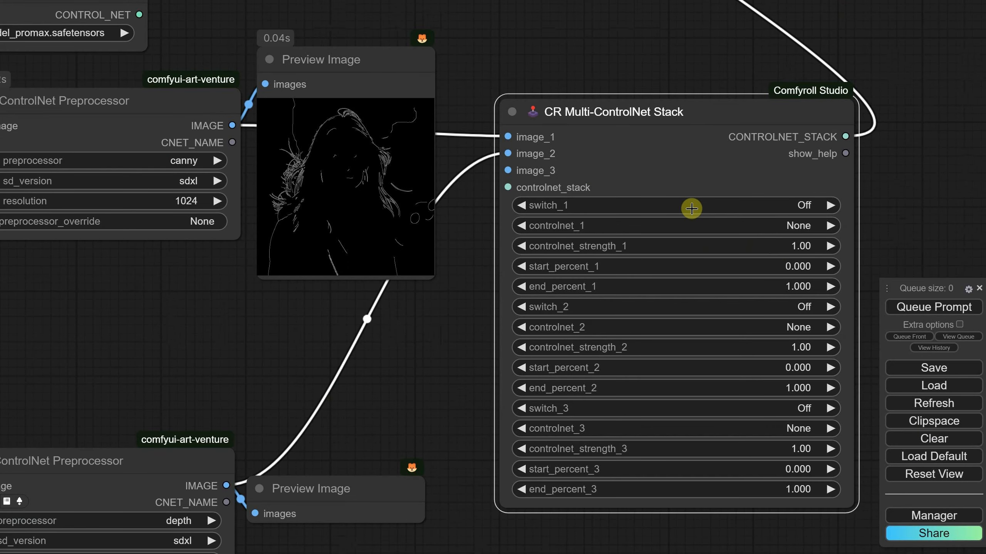
pyautogui.click(691, 209)
pyautogui.click(690, 224)
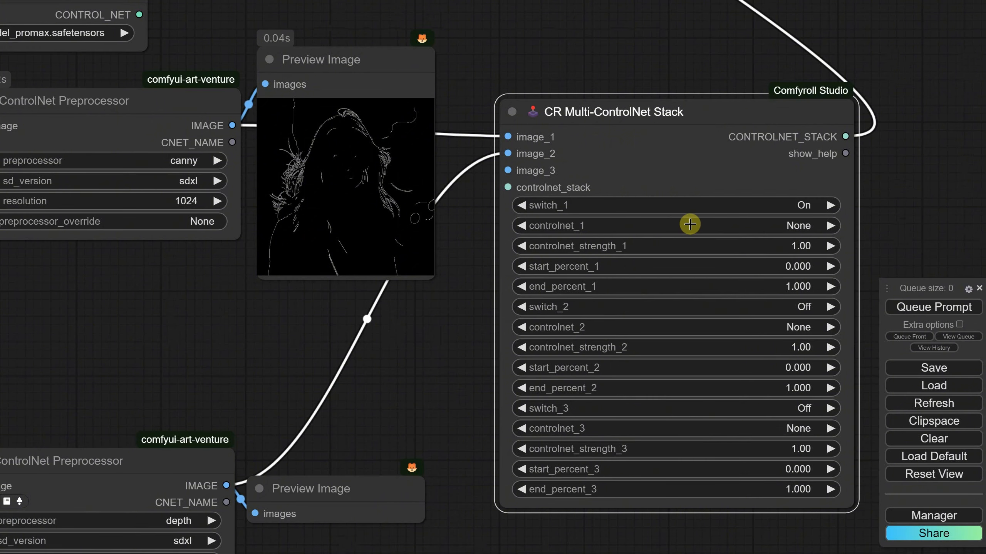
pyautogui.scroll(-2, 547, 262)
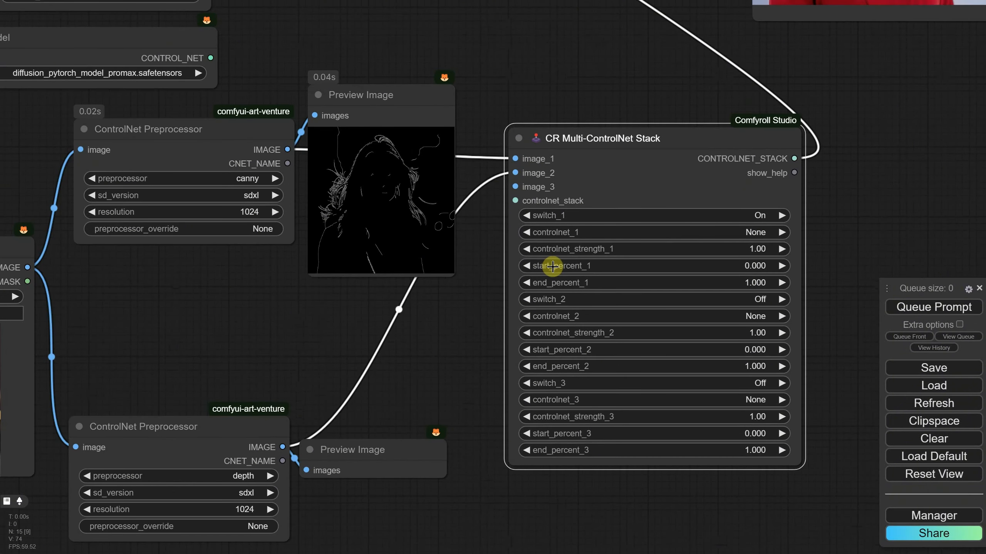
pyautogui.click(685, 237)
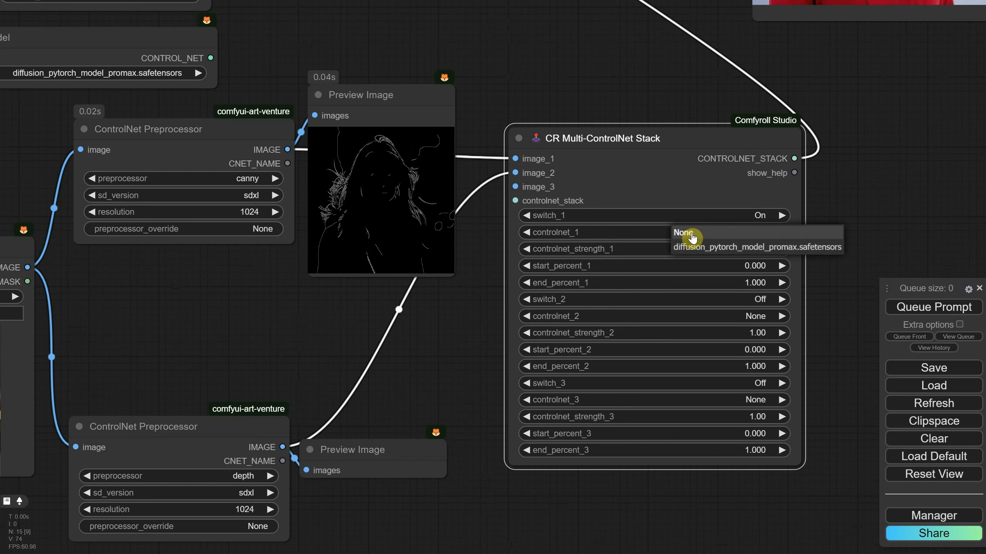
pyautogui.click(694, 248)
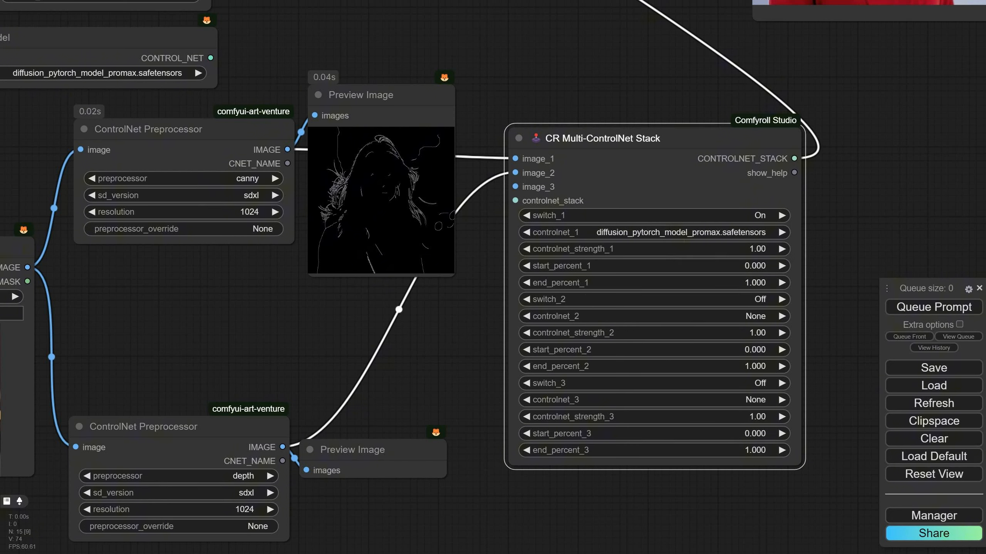
pyautogui.click(934, 309)
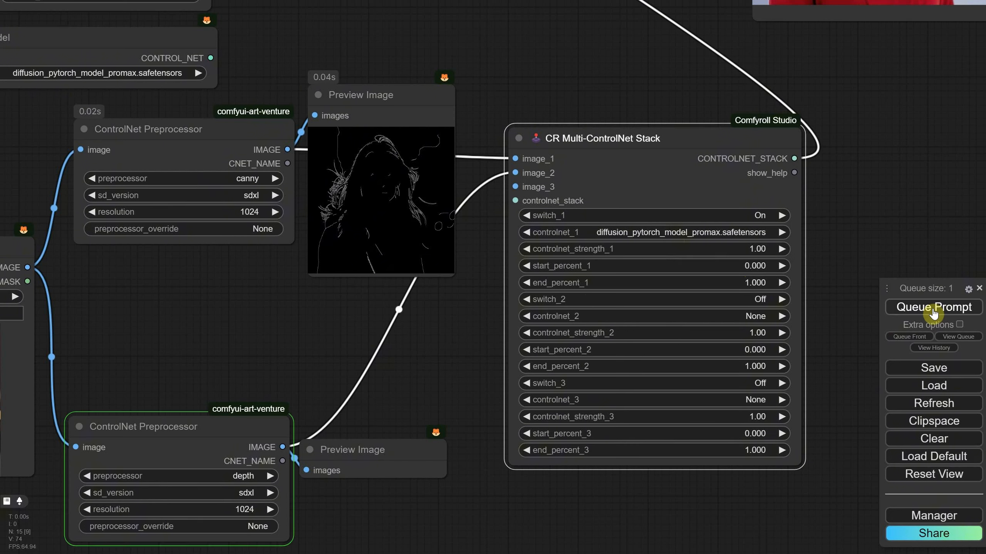
# - Turn switch_2 on in the CR Multi-ControlNet Stack and set controlnet_2 to diffusion_pytorch_model_promax.safetensors
pyautogui.scroll(-2, 431, 332)
pyautogui.moveTo(455, 327); pyautogui.dragTo(454, 373)
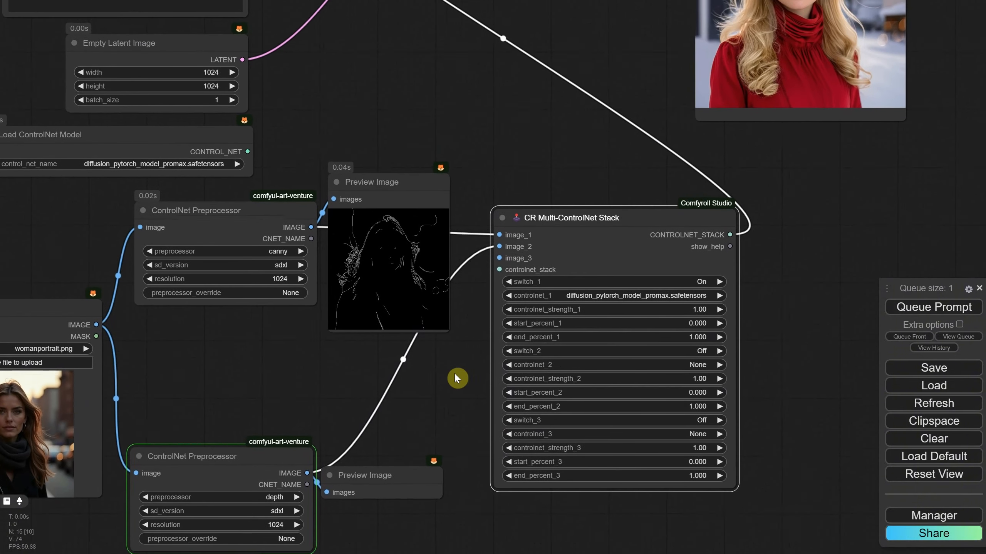
pyautogui.scroll(-2, 446, 385)
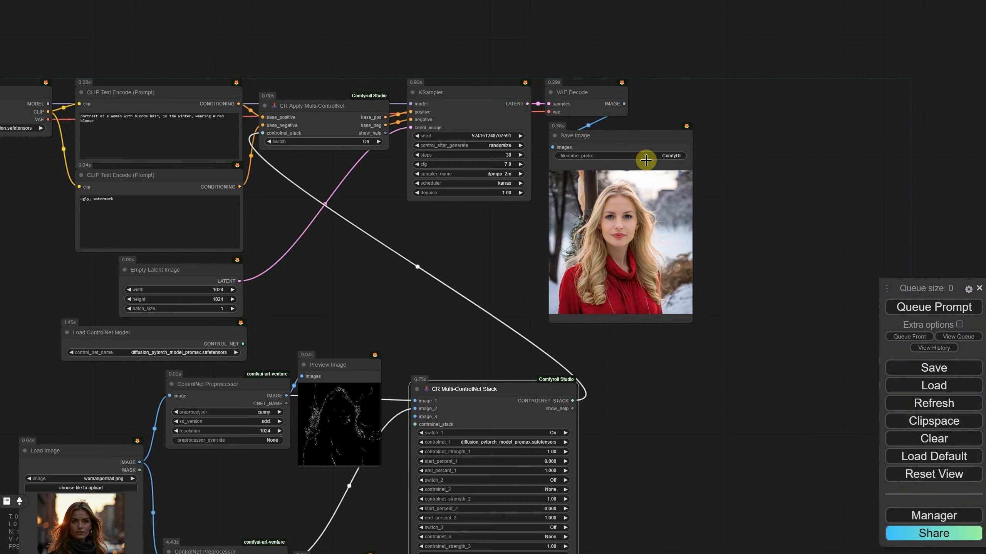
pyautogui.scroll(1, 656, 349)
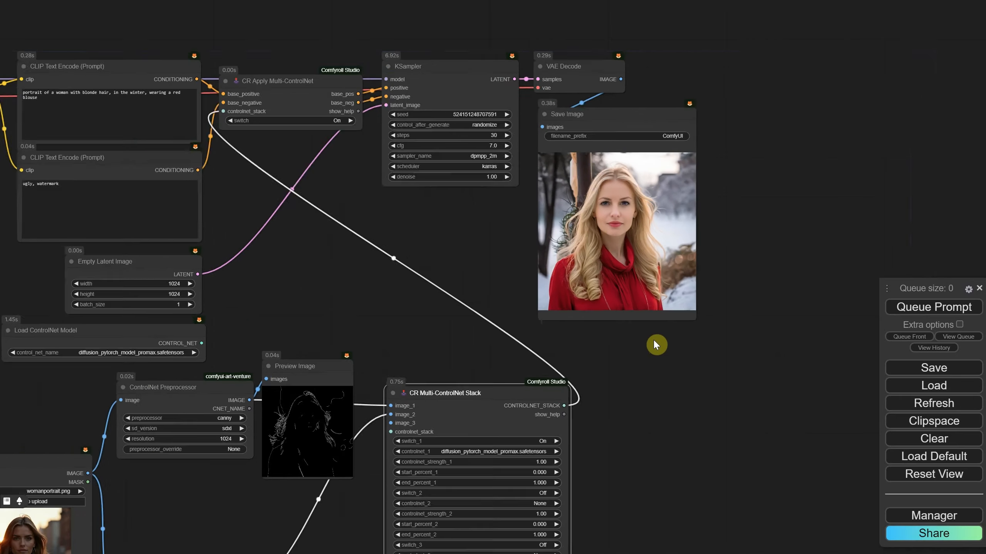
pyautogui.scroll(6, 645, 394)
pyautogui.moveTo(607, 450); pyautogui.dragTo(794, 231)
pyautogui.moveTo(238, 511); pyautogui.dragTo(359, 298)
pyautogui.moveTo(398, 236); pyautogui.dragTo(326, 412)
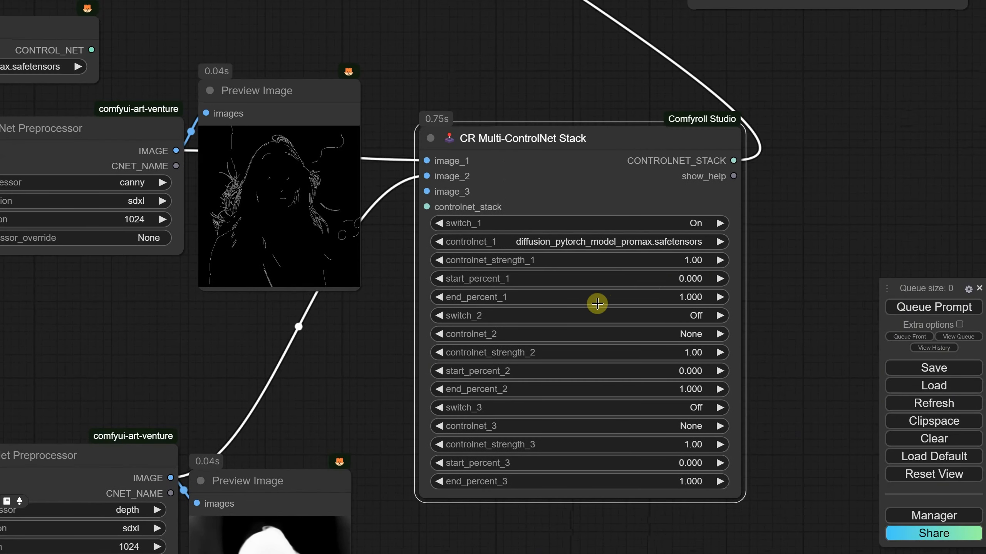
pyautogui.click(528, 315)
pyautogui.click(541, 333)
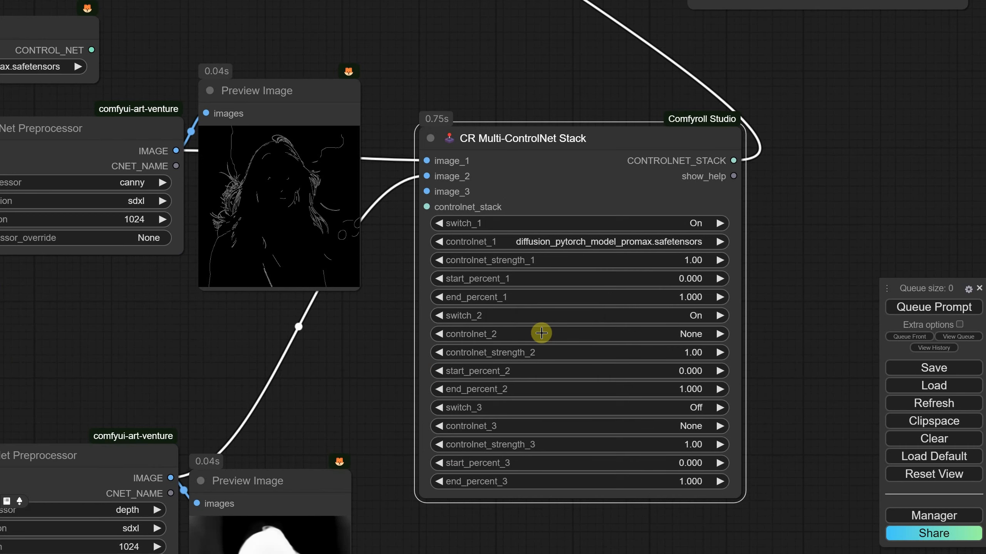
pyautogui.click(542, 333)
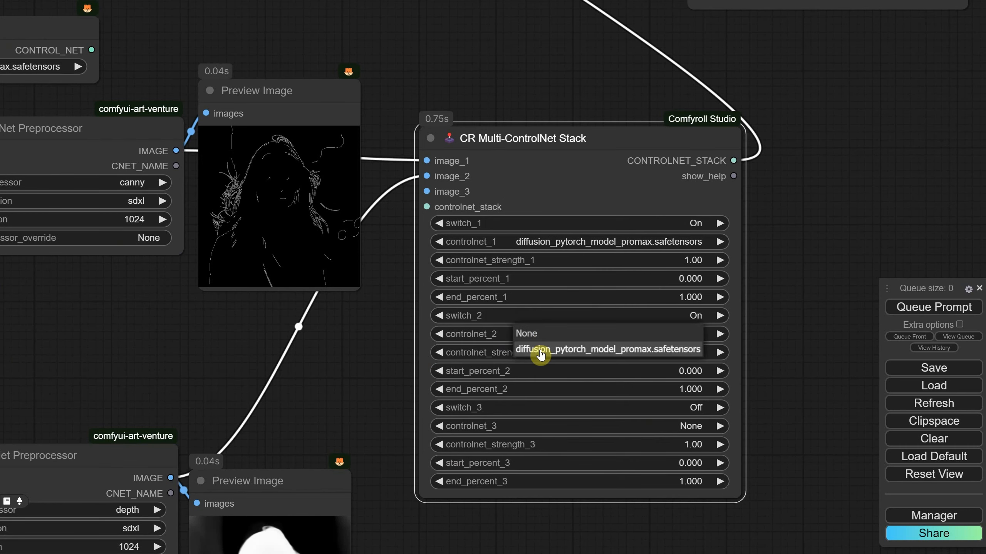
pyautogui.click(540, 351)
pyautogui.scroll(-5, 369, 365)
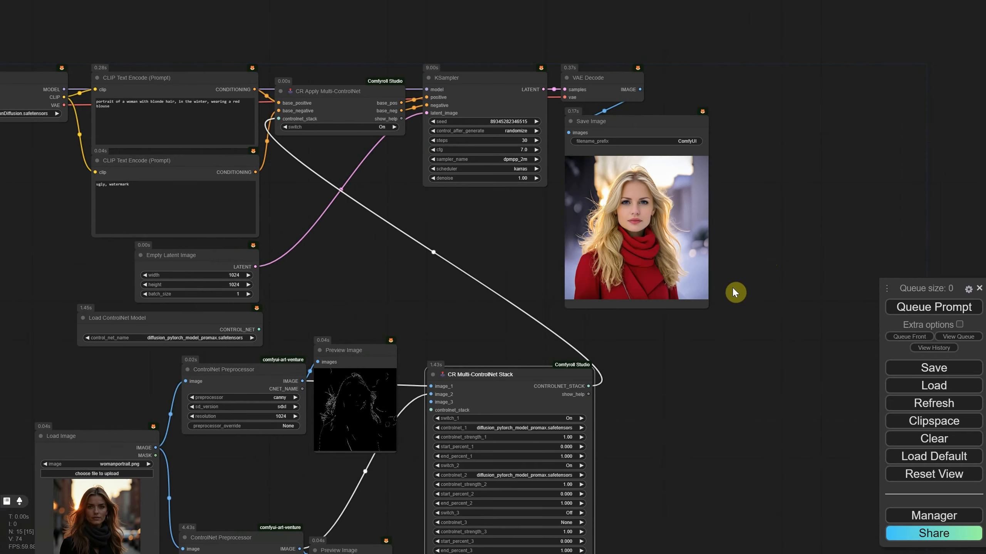
# - Set controlnet_strength_1 in the CR Multi-ControlNet Stack to 0.5
pyautogui.scroll(6, 734, 293)
pyautogui.scroll(-4, 730, 308)
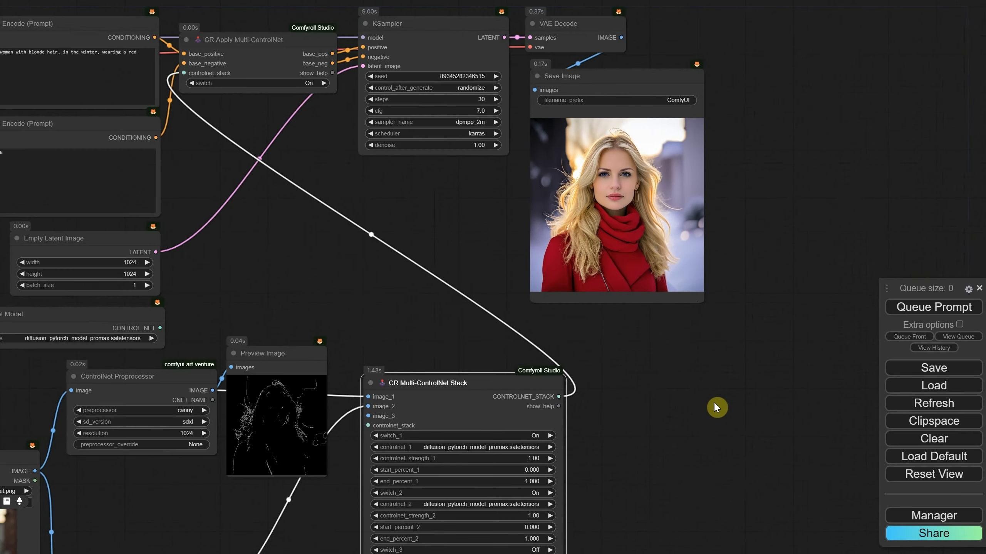
pyautogui.moveTo(691, 474); pyautogui.dragTo(726, 218)
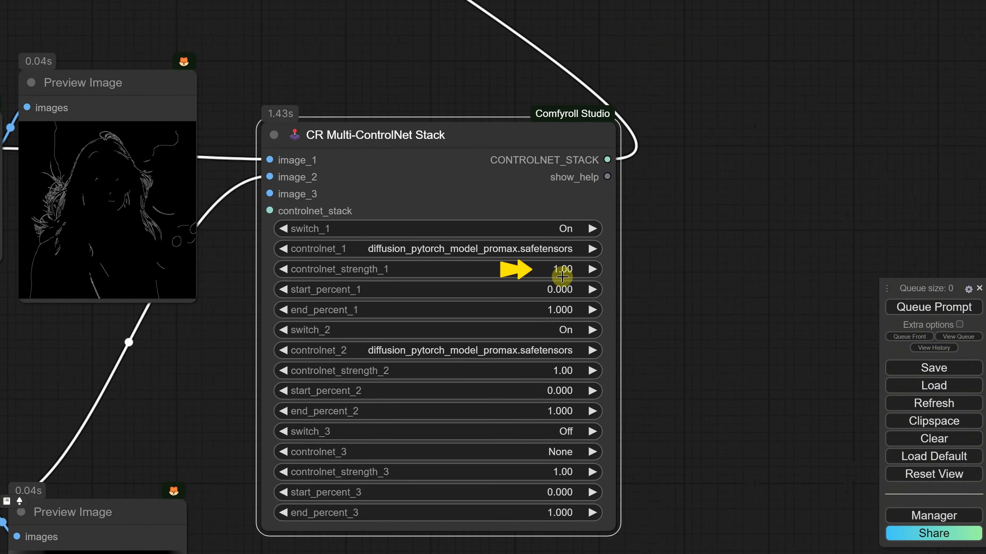
pyautogui.click(516, 268)
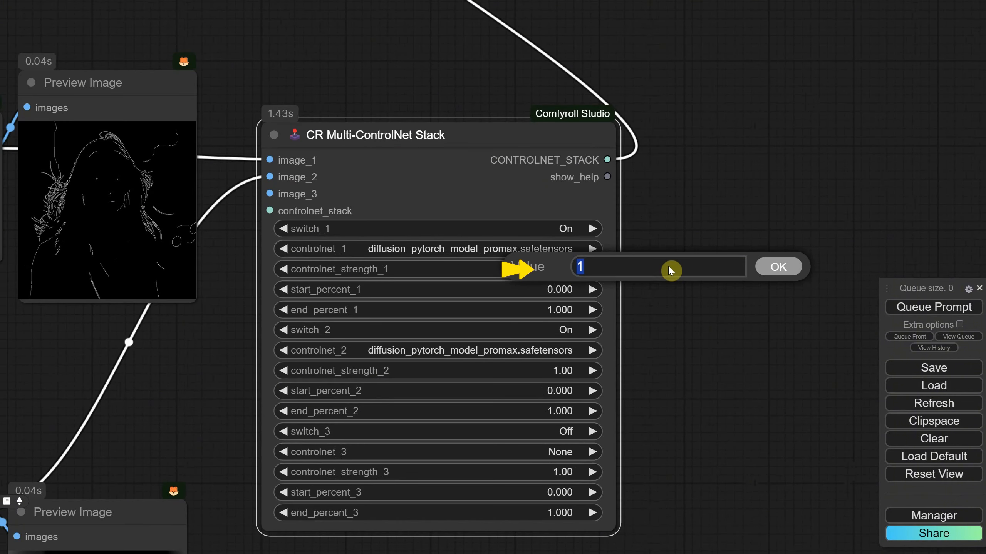
pyautogui.write('0.5')
pyautogui.press('Return')
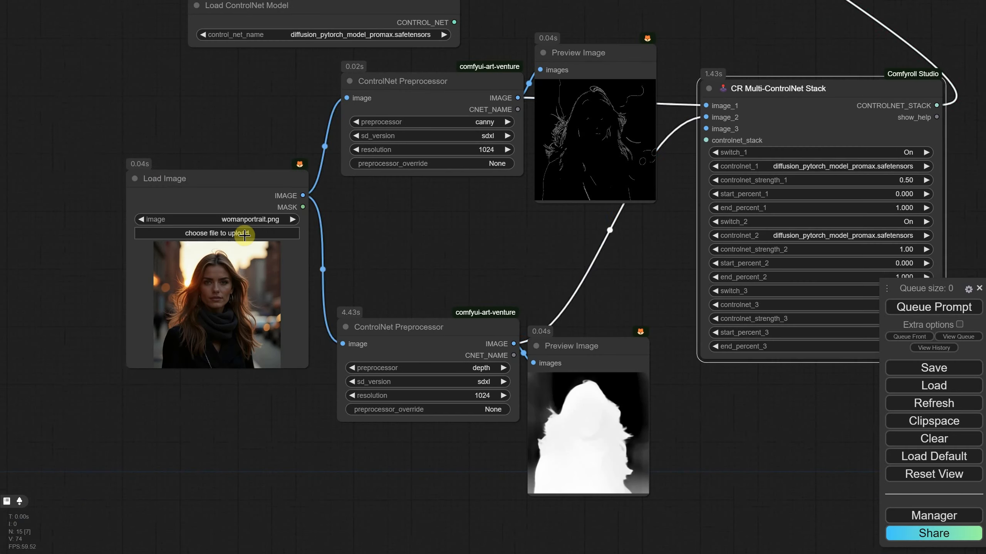
# - Load architecture.png and set the positive prompt to "an apocalyptic building, end of the world, mad max style, desert, epic, cinematic, digital painting, illustration"
pyautogui.click(242, 172)
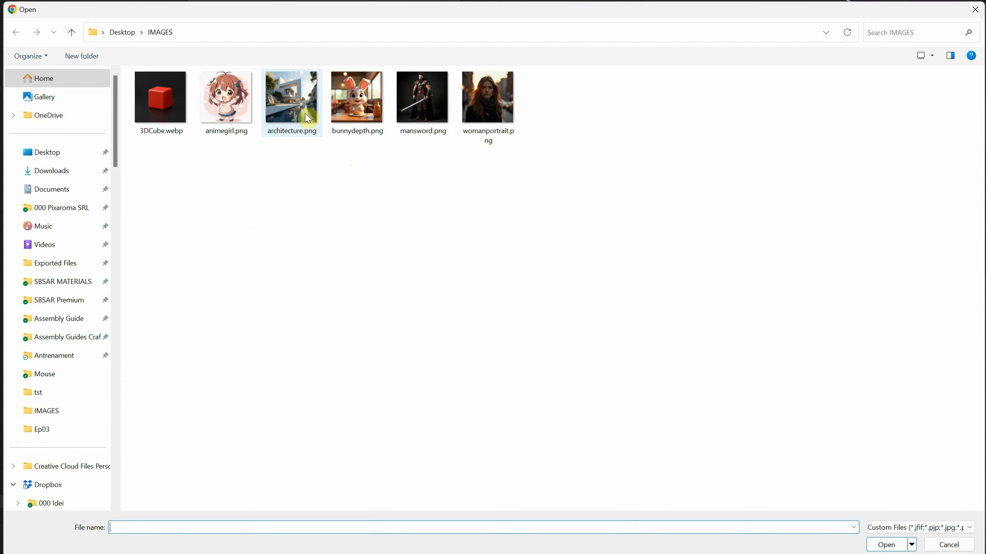
pyautogui.doubleClick(307, 117)
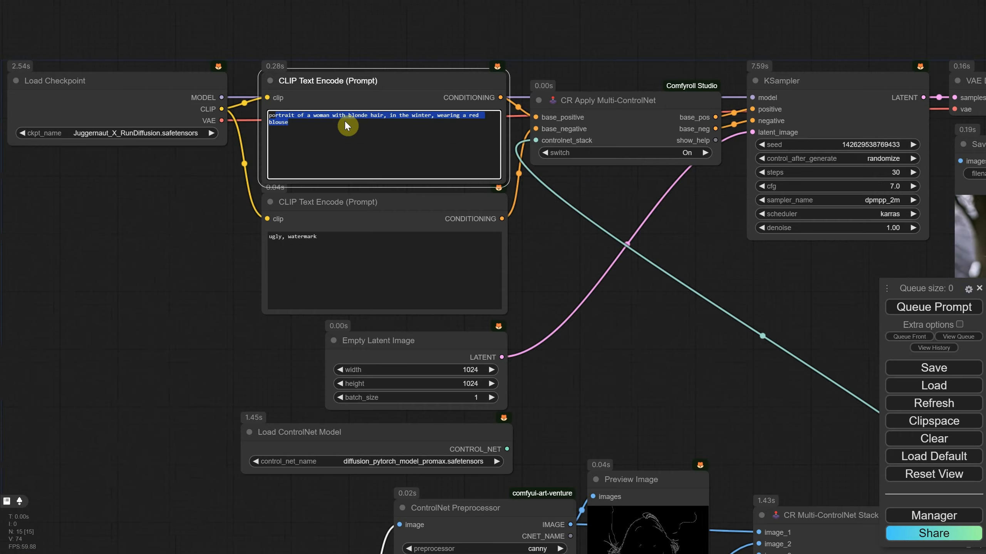
pyautogui.press('BackSpace')
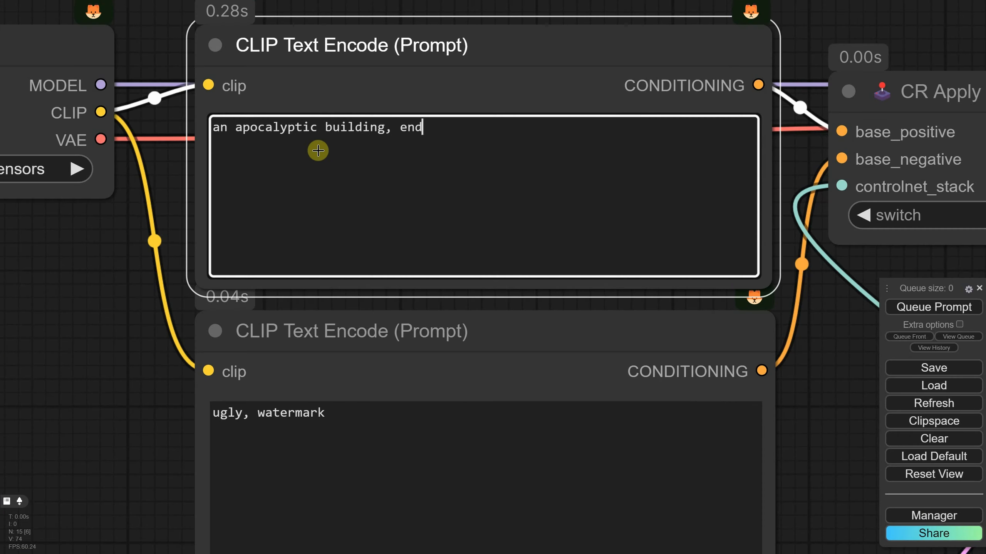
pyautogui.write('of the world, mad max style, desert, epic, cinematic, digital painting, illustration')
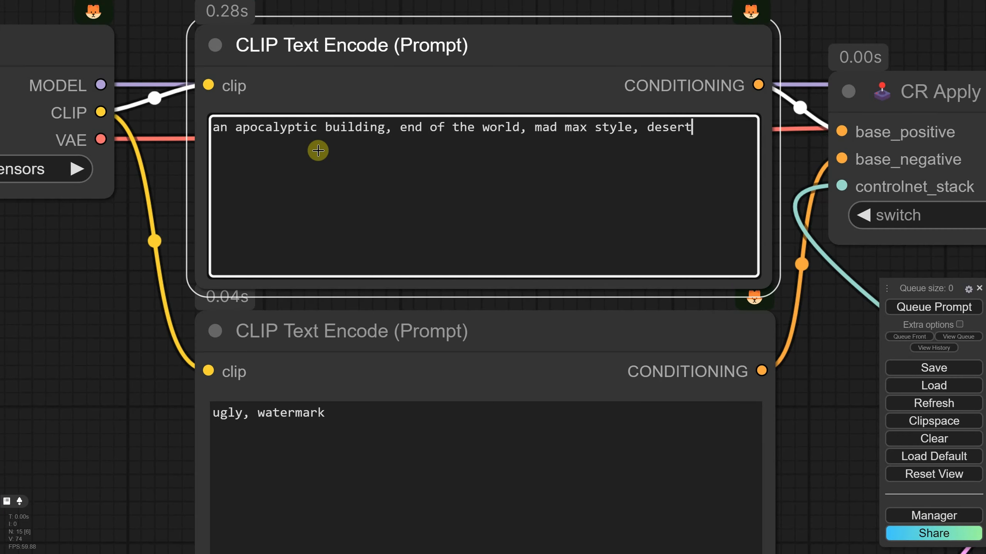
# - Queue the prompt and inspect the canny and depth previews and the generated building image
pyautogui.scroll(-5, 212, 375)
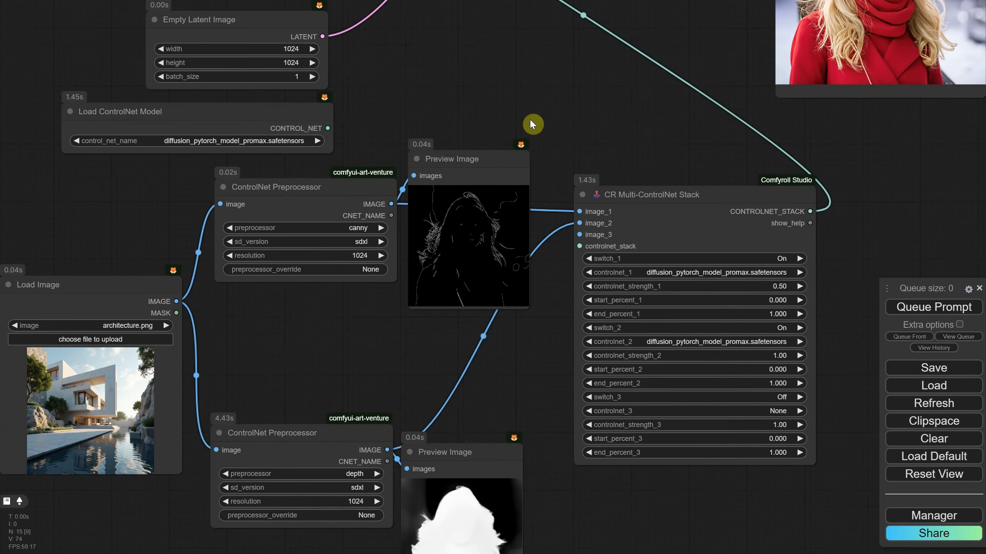
pyautogui.click(958, 307)
pyautogui.scroll(3, 464, 158)
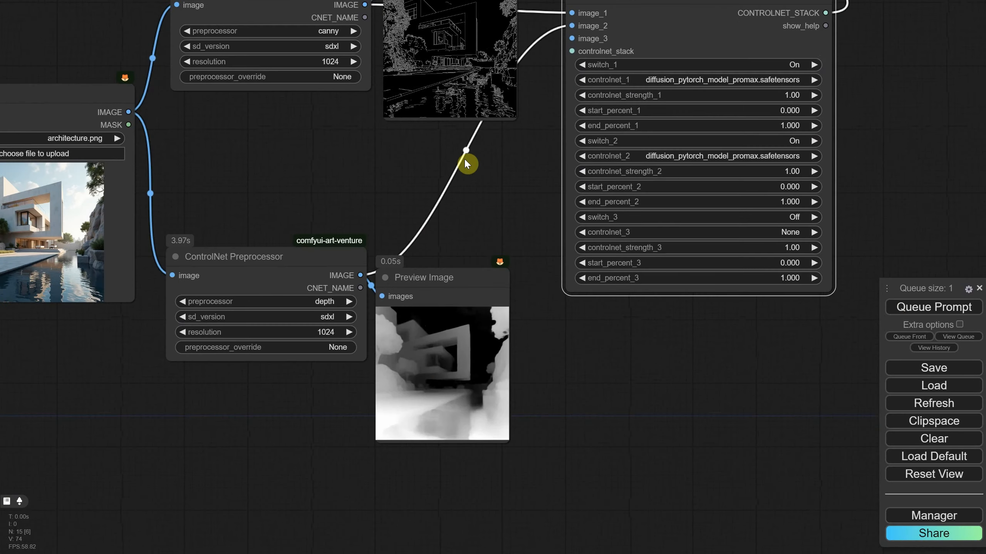
pyautogui.scroll(-3, 470, 202)
pyautogui.moveTo(470, 202); pyautogui.dragTo(425, 358)
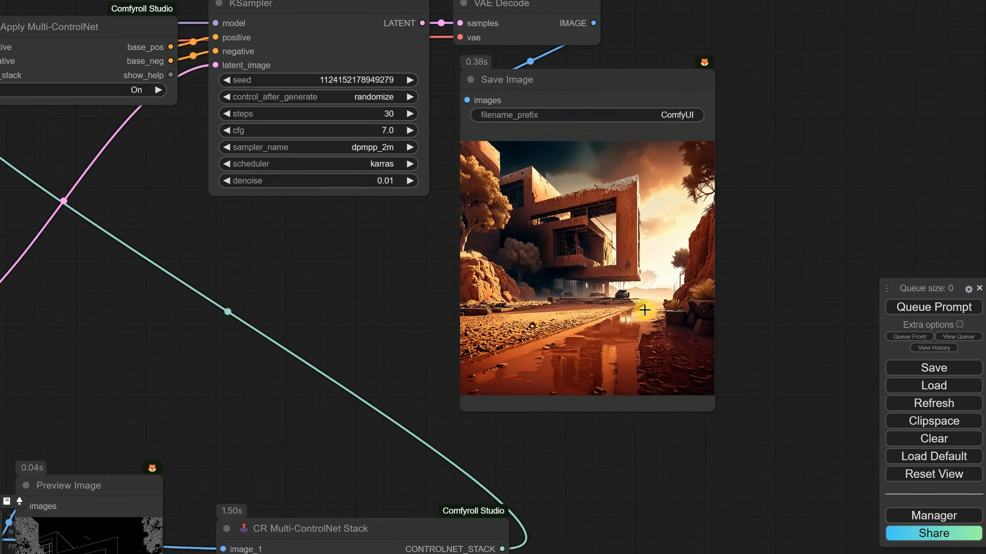
pyautogui.scroll(5, 644, 310)
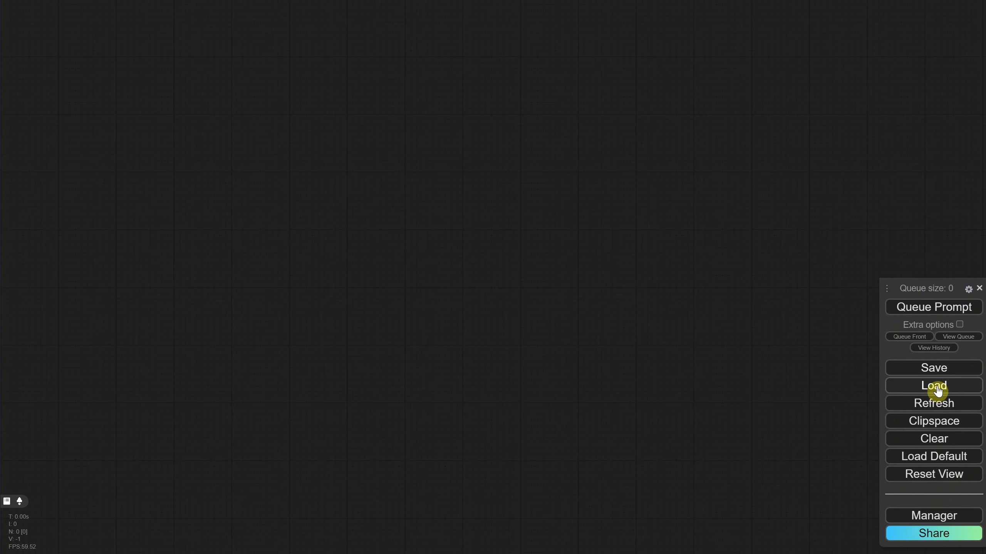
# - Load the workflow file EP03 SDXL TXT2IMG With Control Net Workflow.json into the empty canvas
pyautogui.click(938, 388)
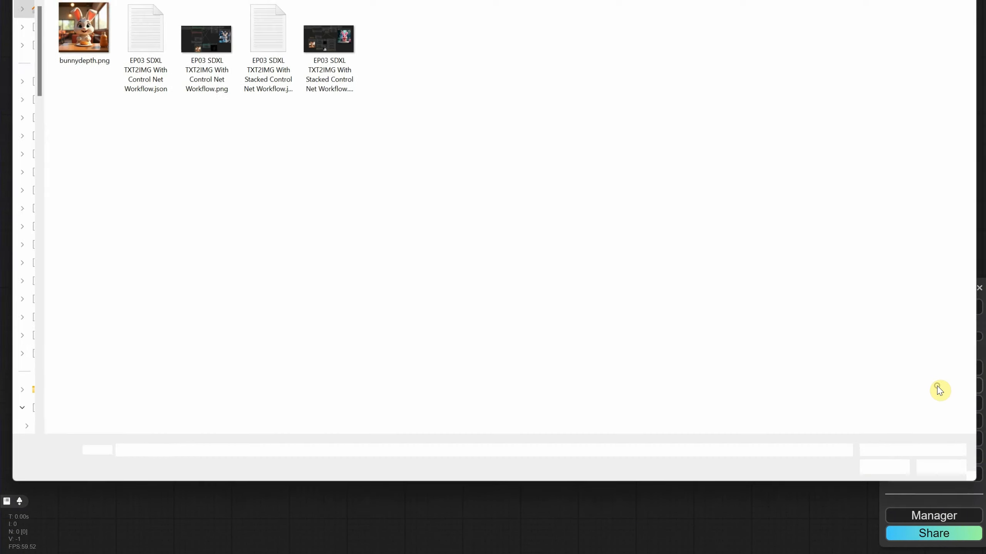
pyautogui.click(159, 55)
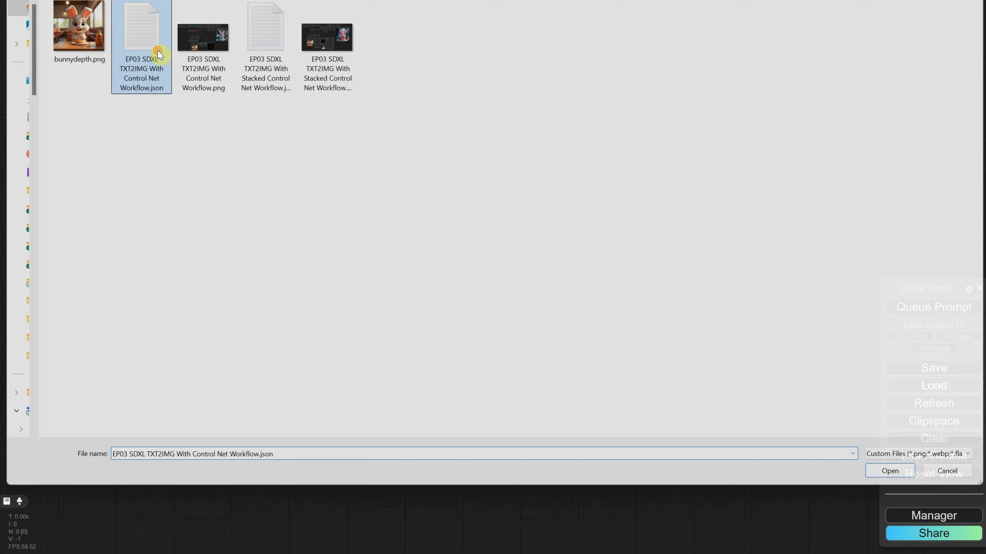
pyautogui.doubleClick(159, 55)
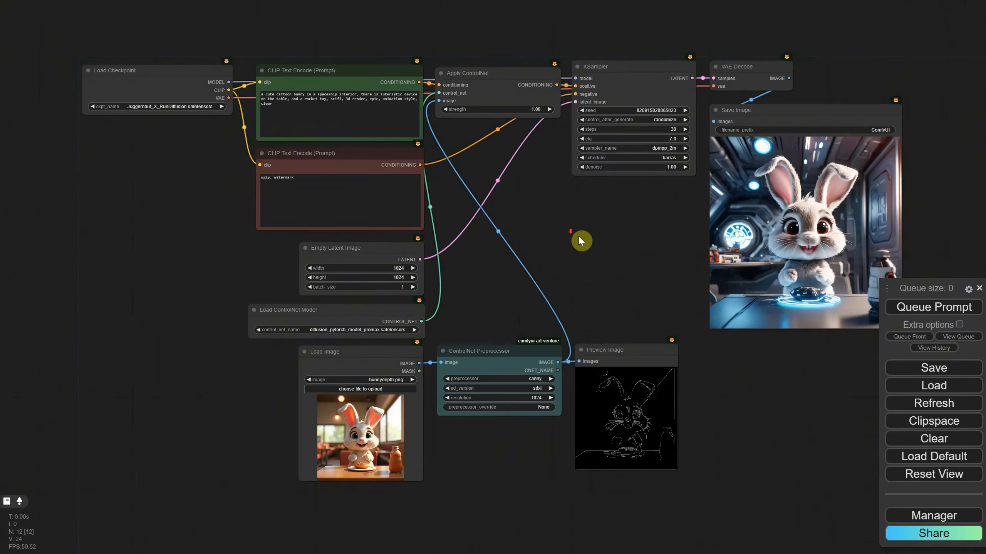
pyautogui.scroll(1, 578, 235)
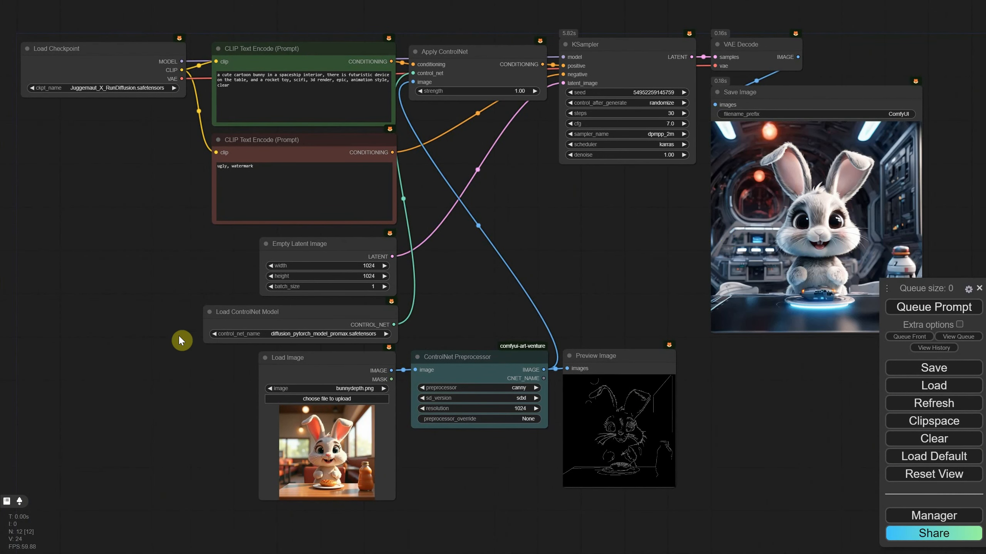
# - Switch the ControlNet Preprocessor from canny to depth and queue the prompt
pyautogui.click(505, 387)
pyautogui.click(512, 378)
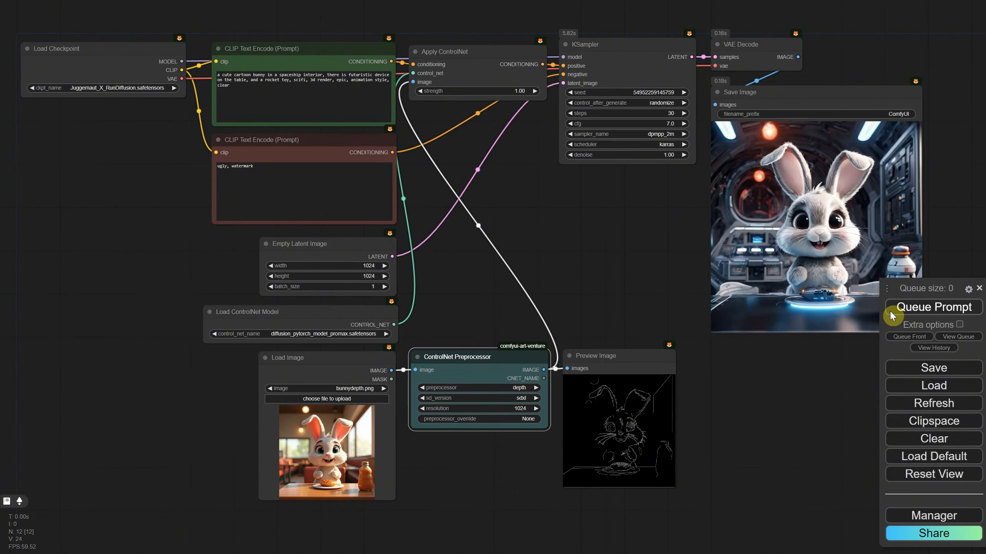
pyautogui.click(906, 313)
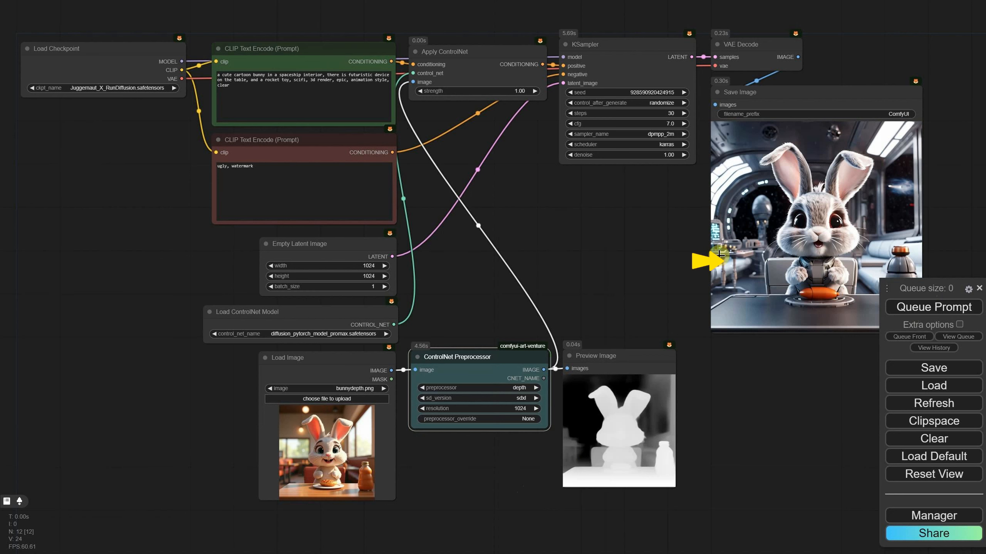
# - Review the adjustable nodes: checkpoint, positive and negative prompts, ControlNet strength, source image and preprocessor
pyautogui.click(115, 88)
pyautogui.click(104, 45)
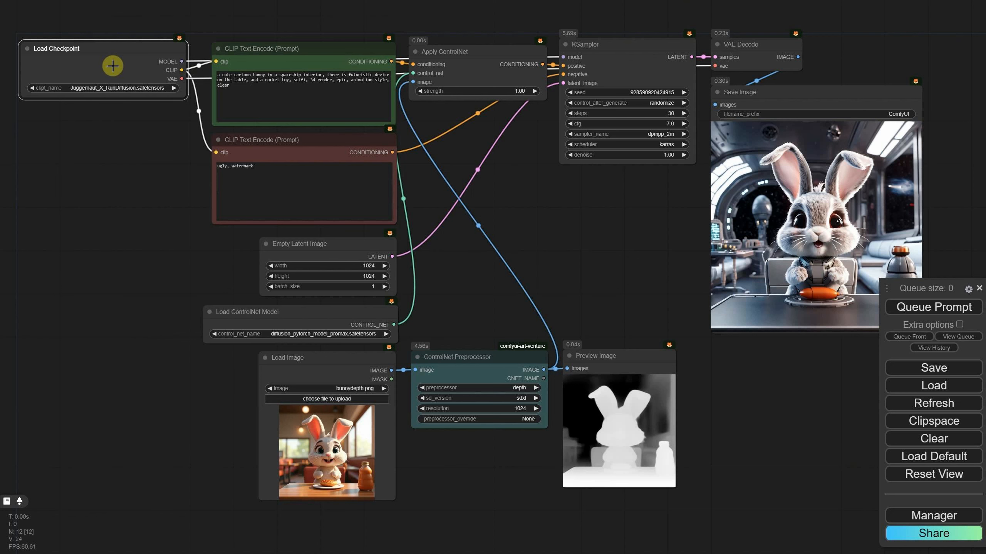
pyautogui.click(311, 107)
pyautogui.click(317, 183)
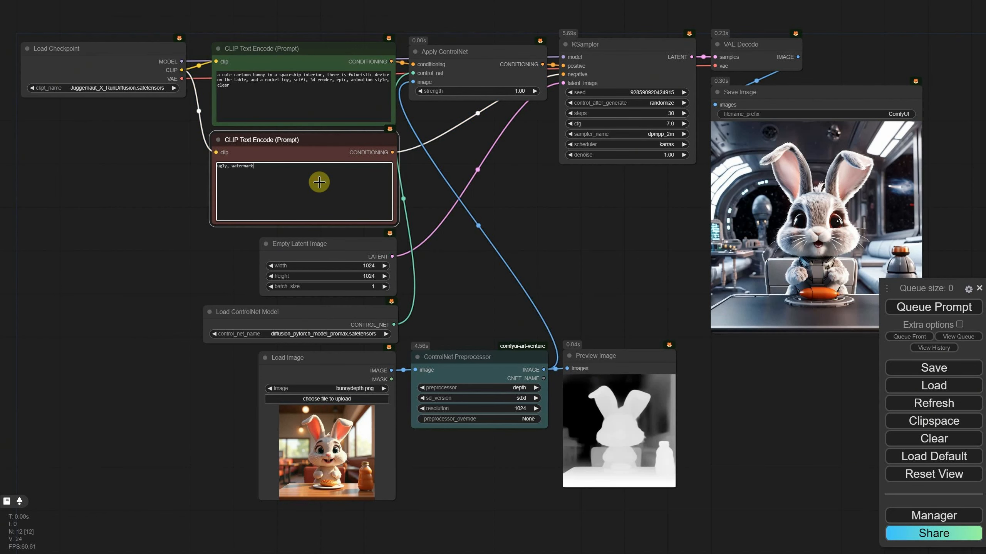
pyautogui.click(491, 91)
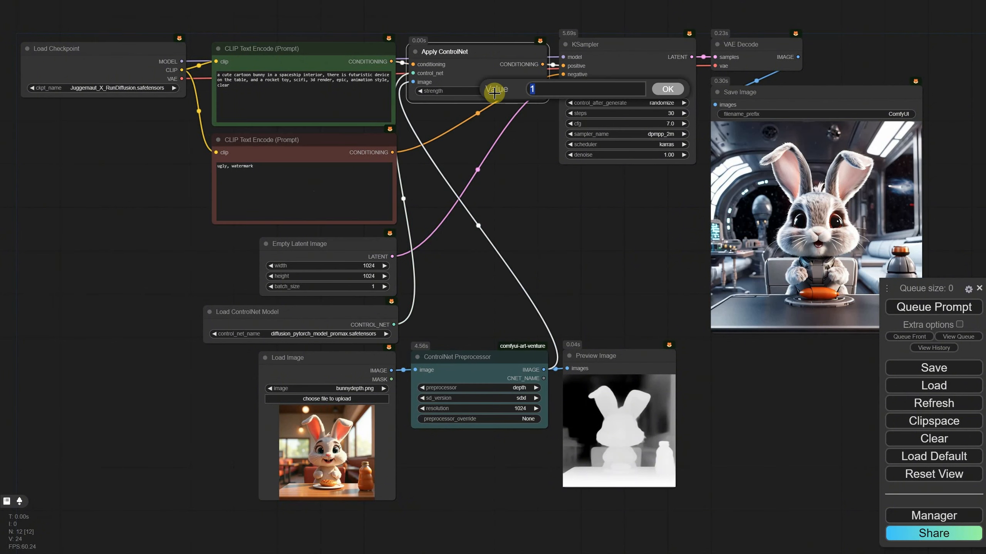
pyautogui.click(667, 91)
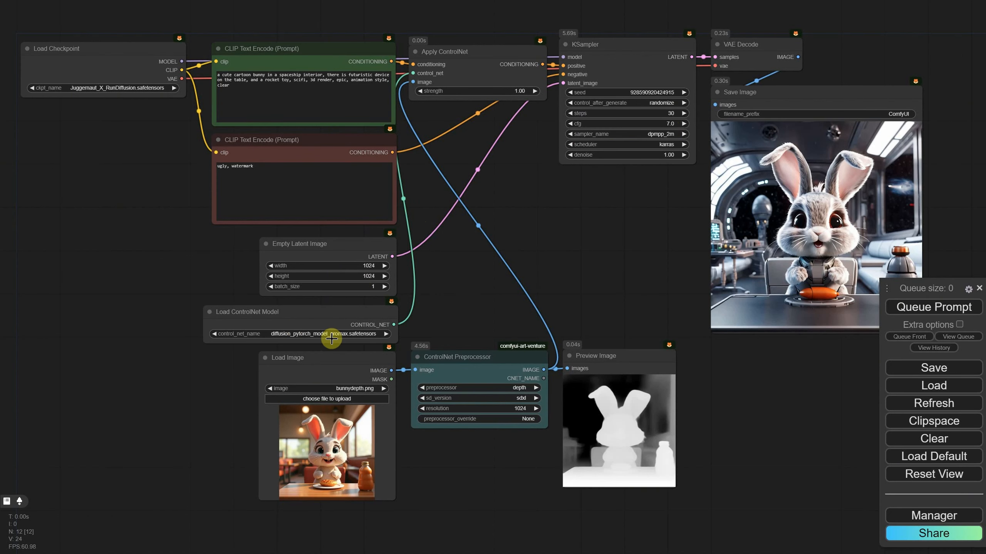
pyautogui.click(329, 399)
pyautogui.press('Escape')
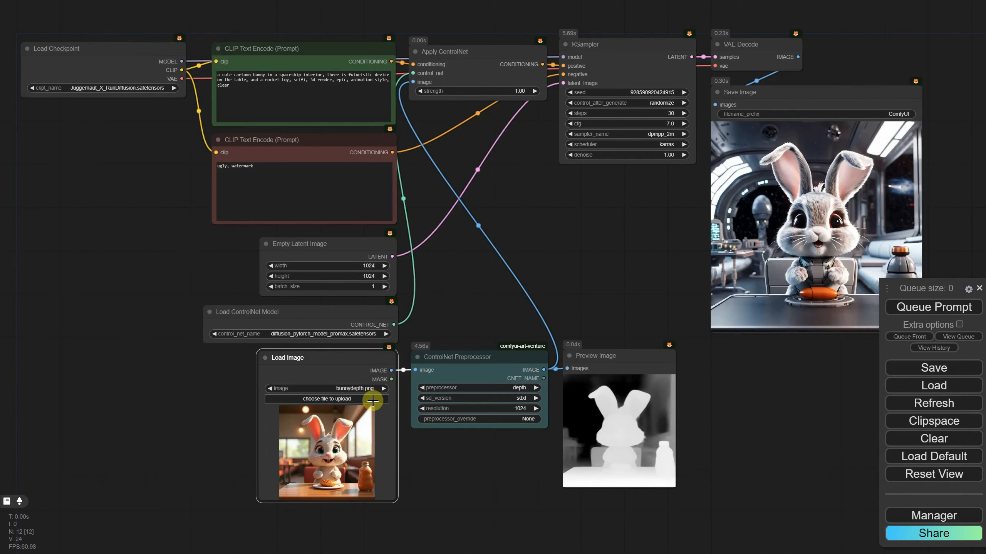
pyautogui.click(512, 387)
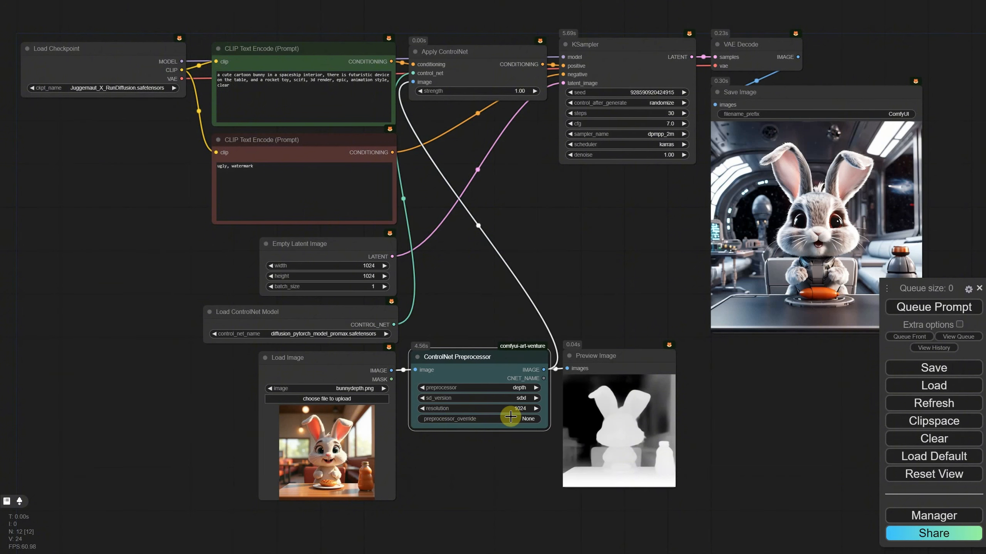
# - Generate another image at the current size, set the Empty Latent Image width to 768 and queue the prompt again
pyautogui.click(908, 308)
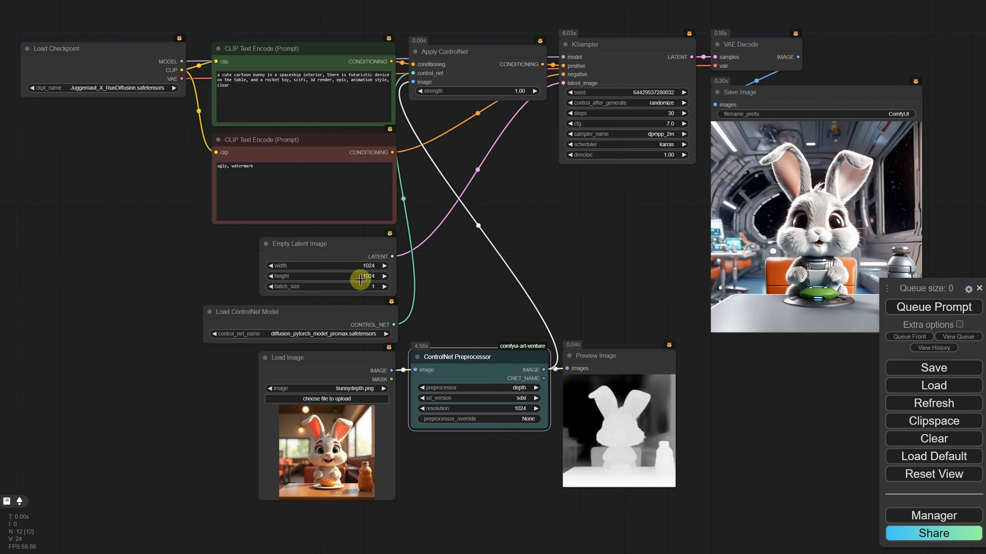
pyautogui.click(363, 266)
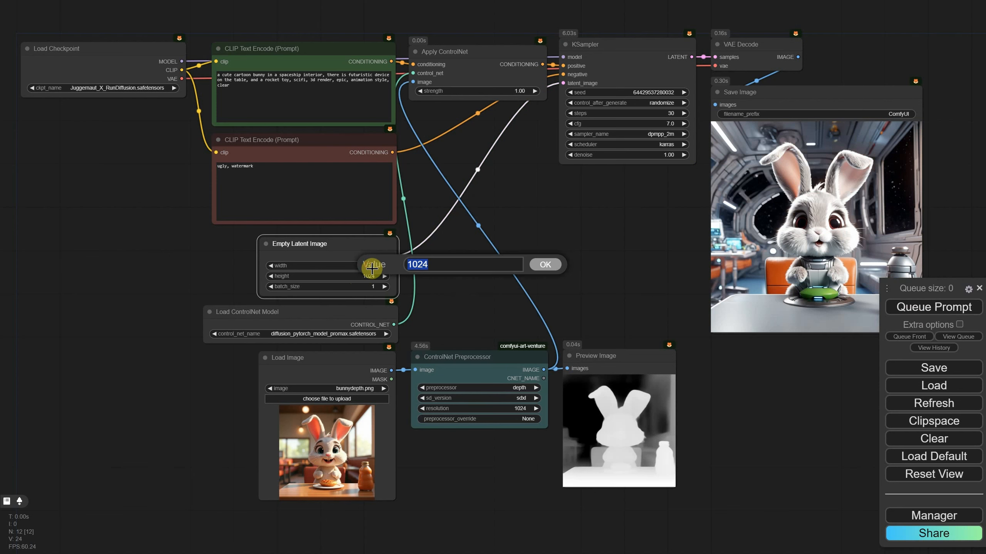
pyautogui.press('Return')
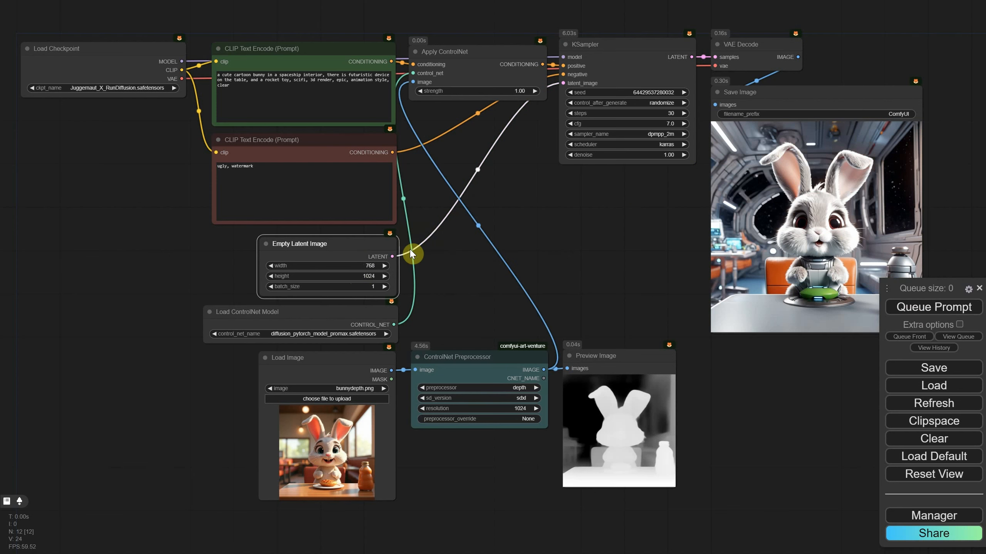
pyautogui.click(945, 309)
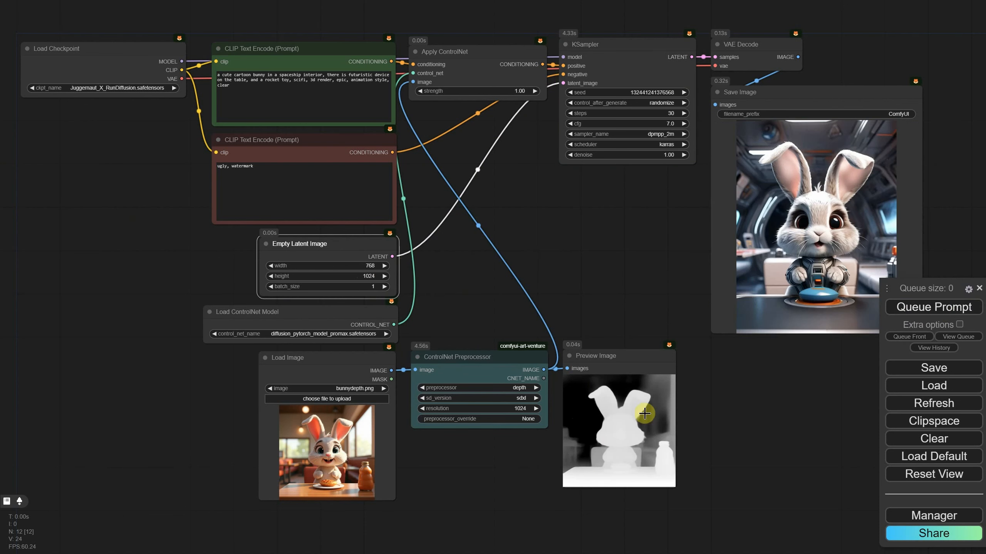
# - Set the Empty Latent Image to width 1024 and height 512 and queue the prompt
pyautogui.click(375, 267)
pyautogui.write('1024')
pyautogui.press('Return')
pyautogui.click(375, 276)
pyautogui.write('512')
pyautogui.press('Return')
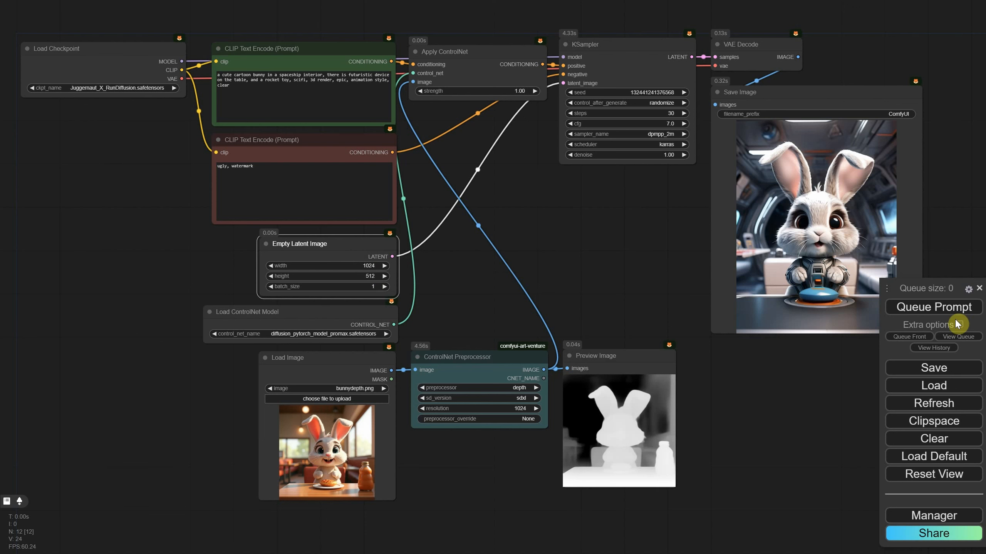
pyautogui.click(938, 311)
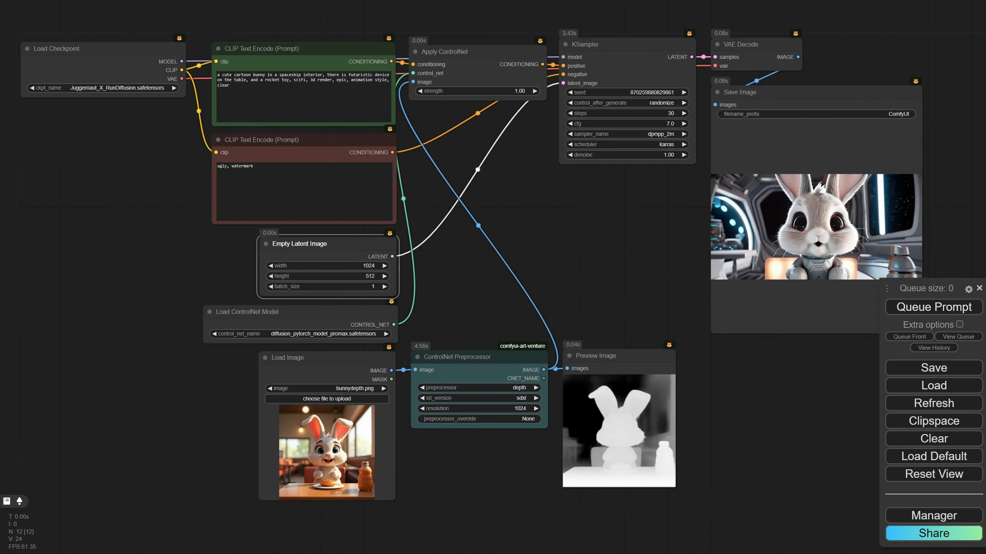
# - Load alien 1.png as the source image and generate with the Empty Latent Image set to 1200 by 768
pyautogui.moveTo(257, 421); pyautogui.dragTo(373, 462)
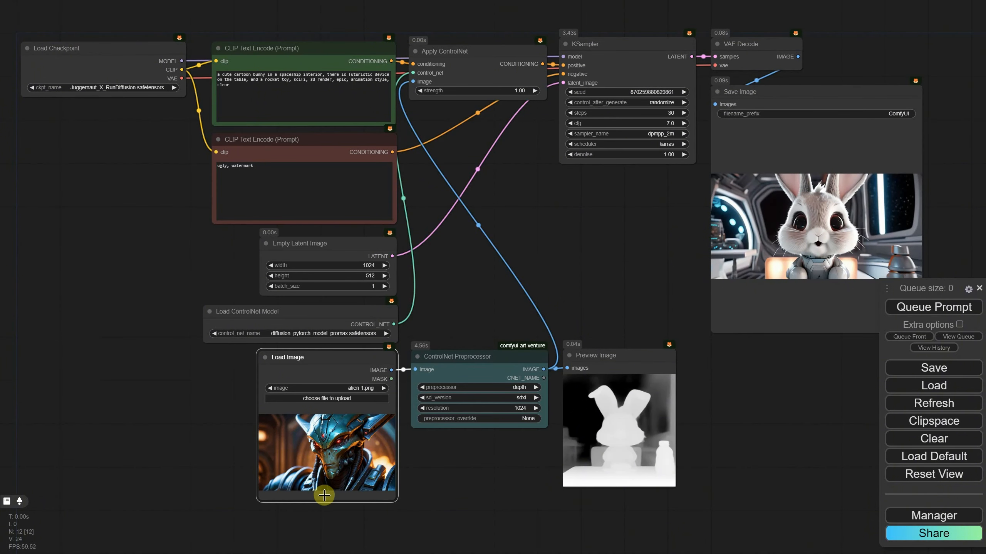
pyautogui.click(364, 266)
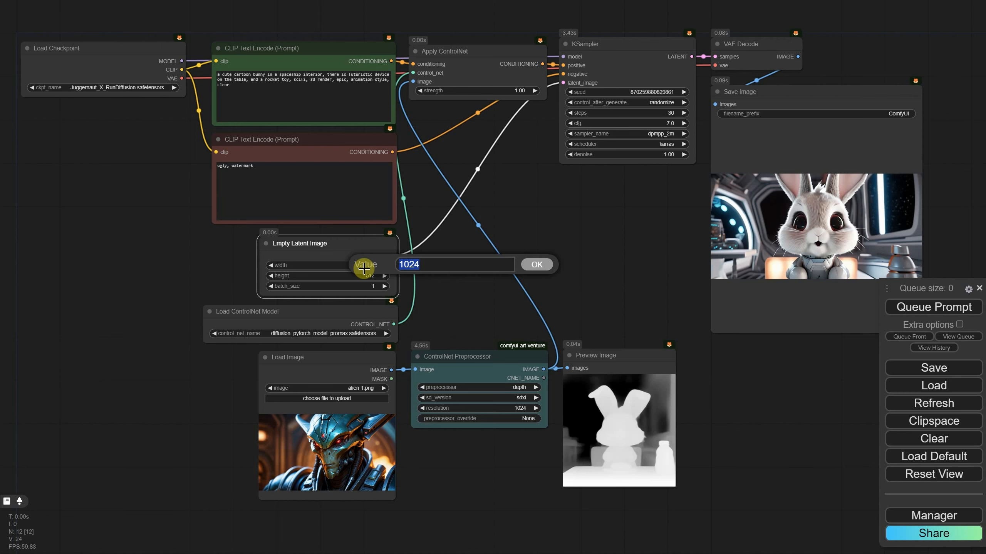
pyautogui.press('Return')
pyautogui.click(372, 276)
pyautogui.write('768')
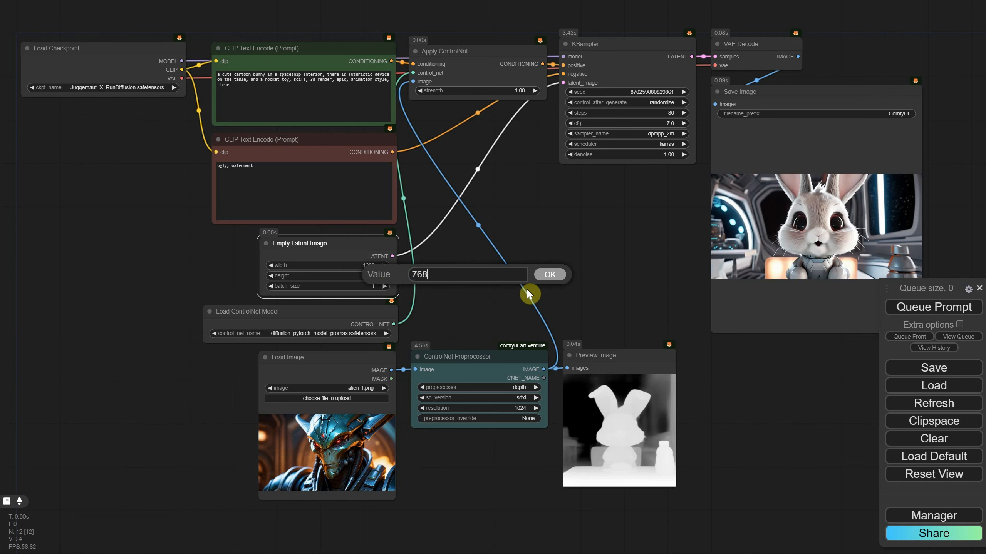
pyautogui.press('Return')
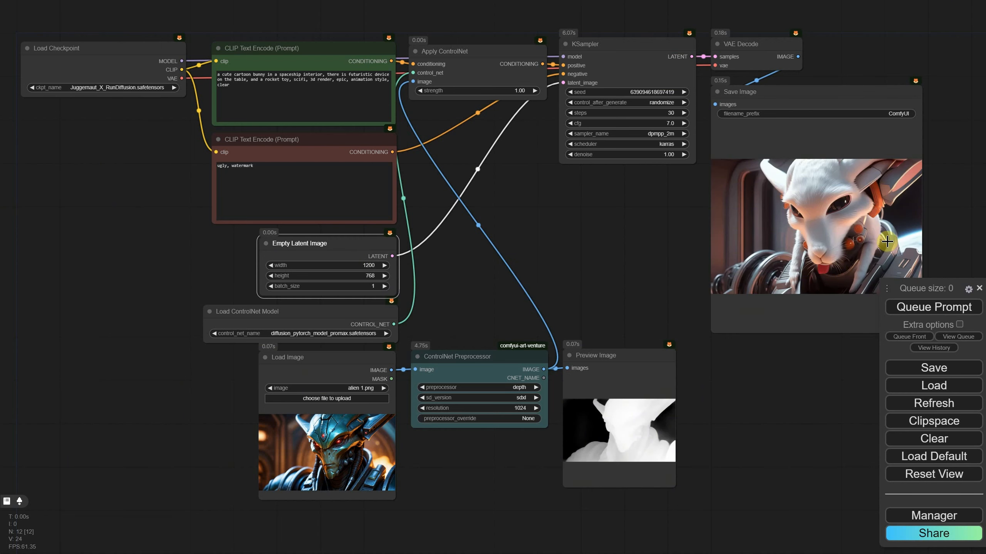
# - Raise the Empty Latent Image height to 900 and queue the prompt again
pyautogui.click(368, 272)
pyautogui.write('900')
pyautogui.press('Return')
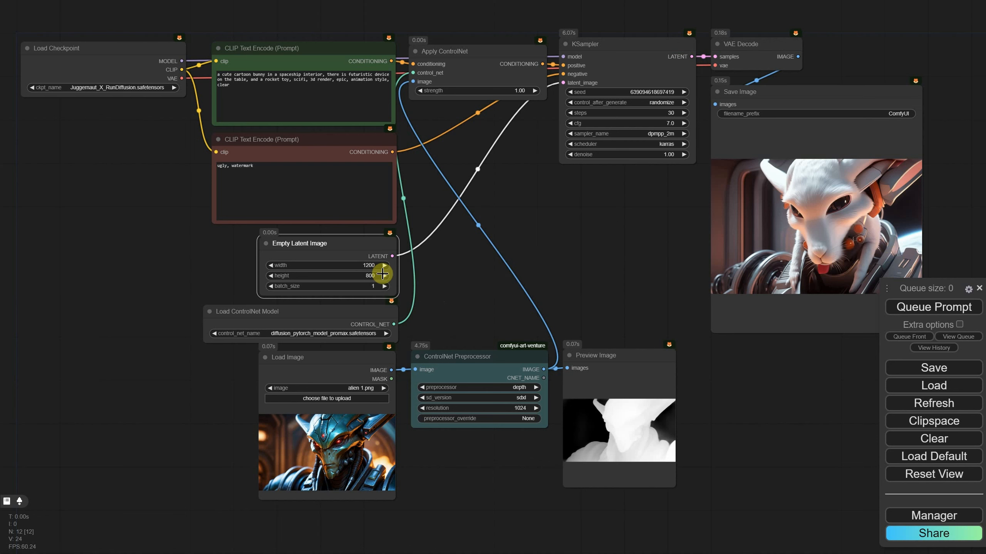
pyautogui.click(369, 274)
pyautogui.press('Return')
pyautogui.click(910, 310)
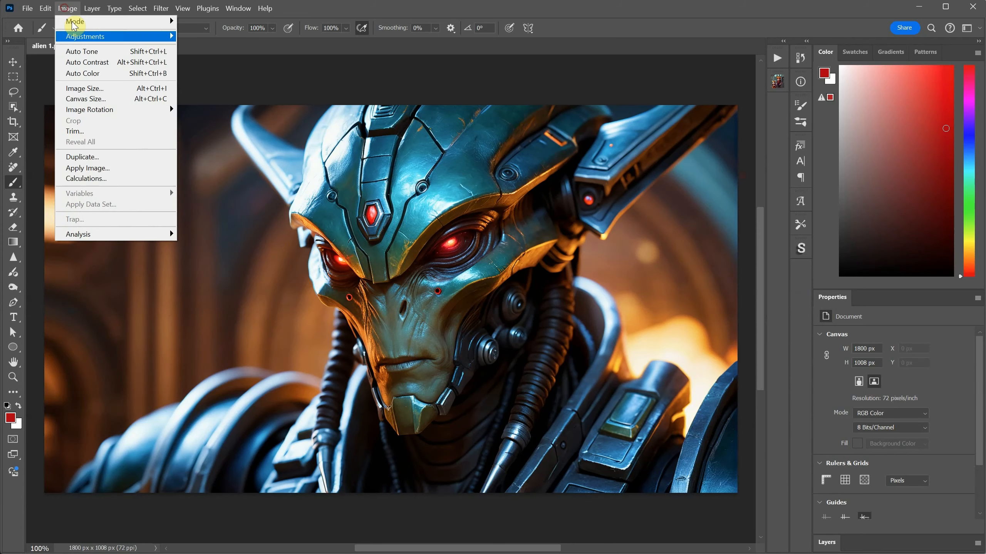
# - In Photoshop, enter a width of 1200 px in the Image Size settings of alien 1.png to find the proportional height
pyautogui.click(99, 87)
pyautogui.write('1200')
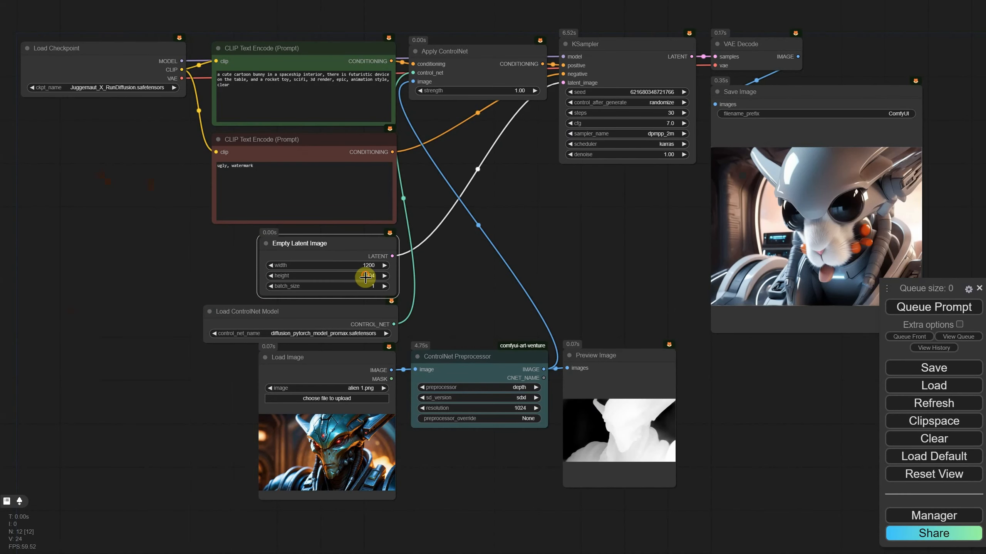
# - Back in ComfyUI, set the Empty Latent Image height to 672, queue the prompt and open the generated image
pyautogui.click(365, 277)
pyautogui.write('672')
pyautogui.press('Return')
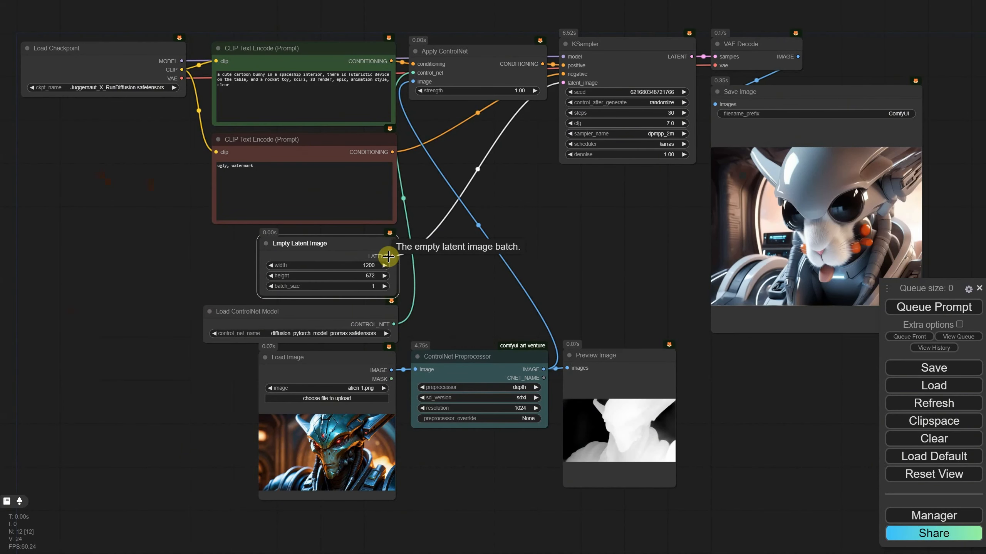
pyautogui.click(912, 308)
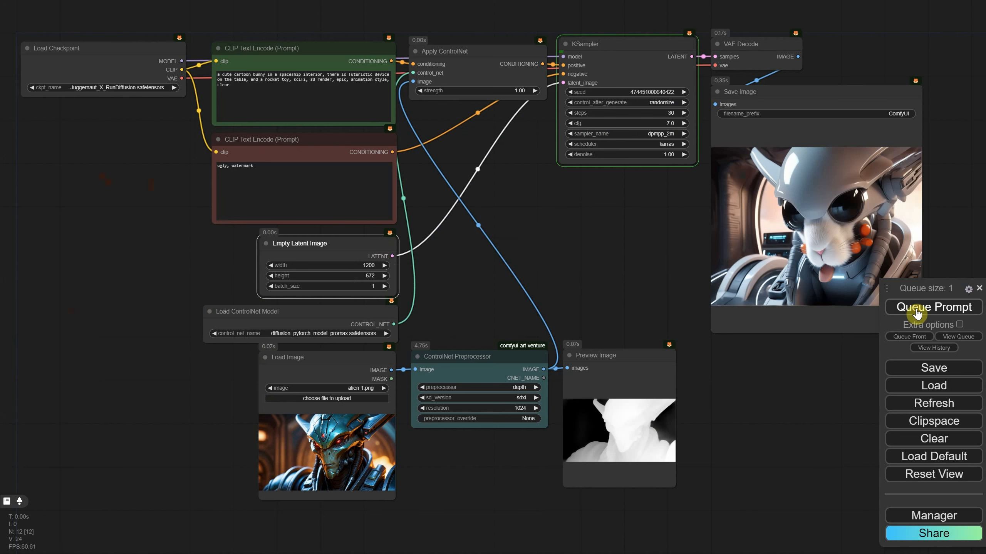
pyautogui.rightClick(714, 173)
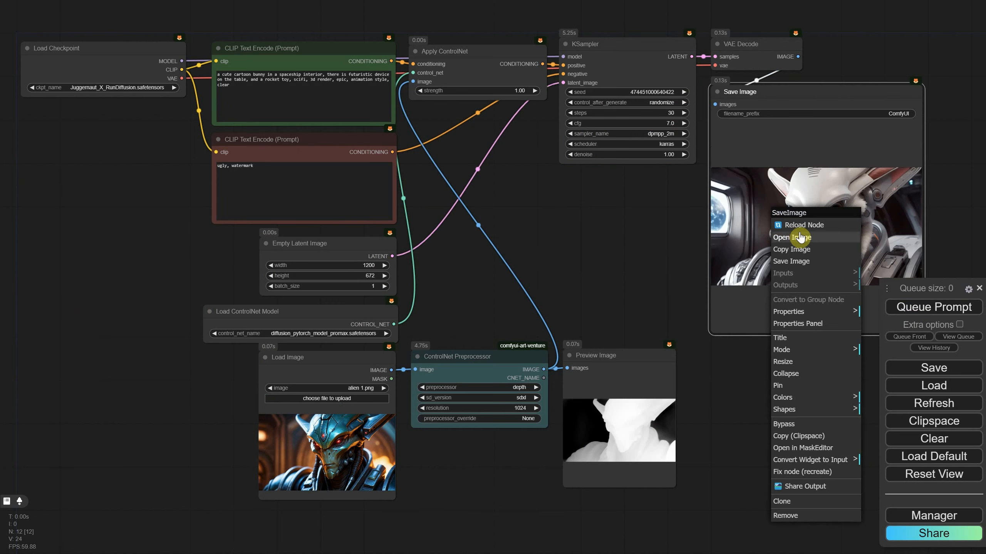
pyautogui.click(740, 196)
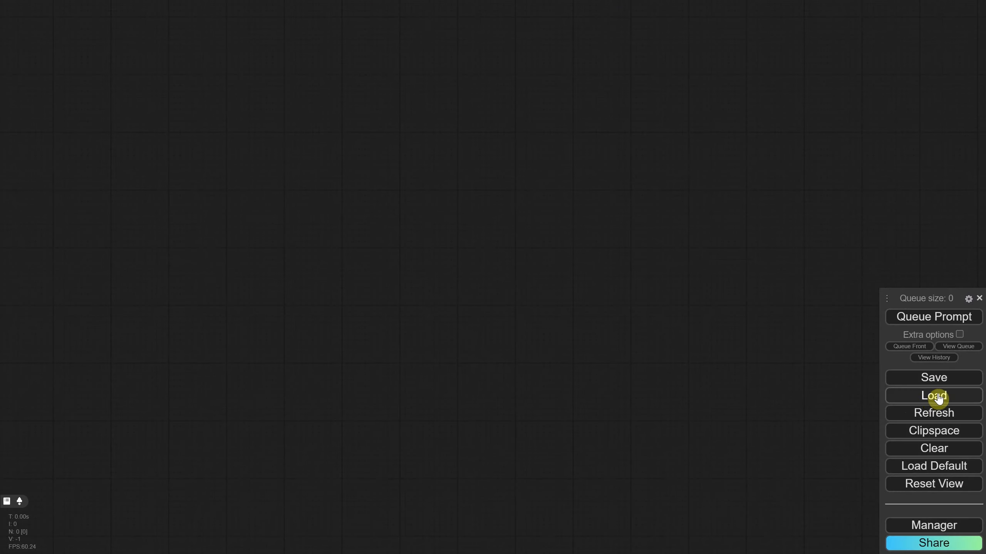
# - Load the workflow file EP09 SDXL TXT2IMG With Stacked Control Net Workflow.json into the empty canvas
pyautogui.click(933, 397)
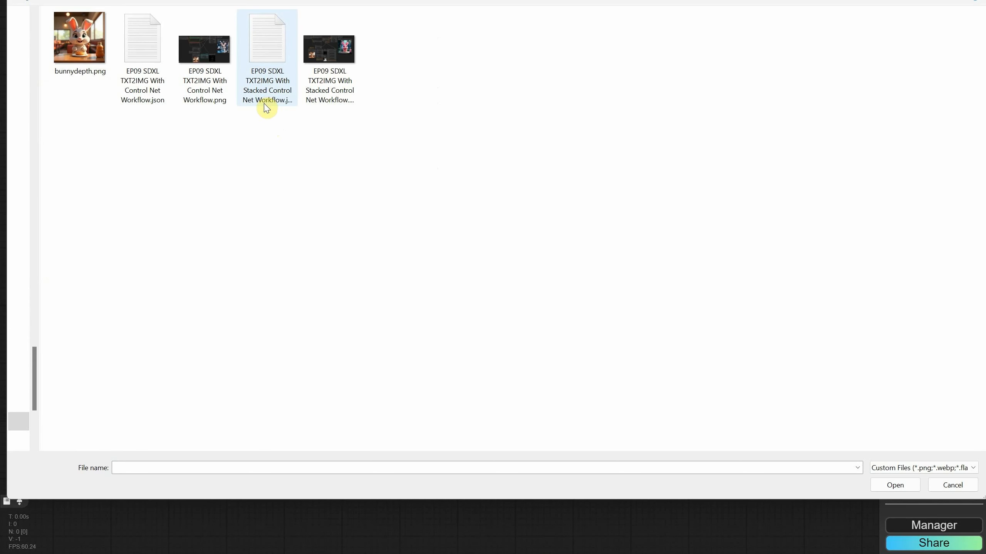
pyautogui.doubleClick(266, 108)
pyautogui.scroll(4, 675, 280)
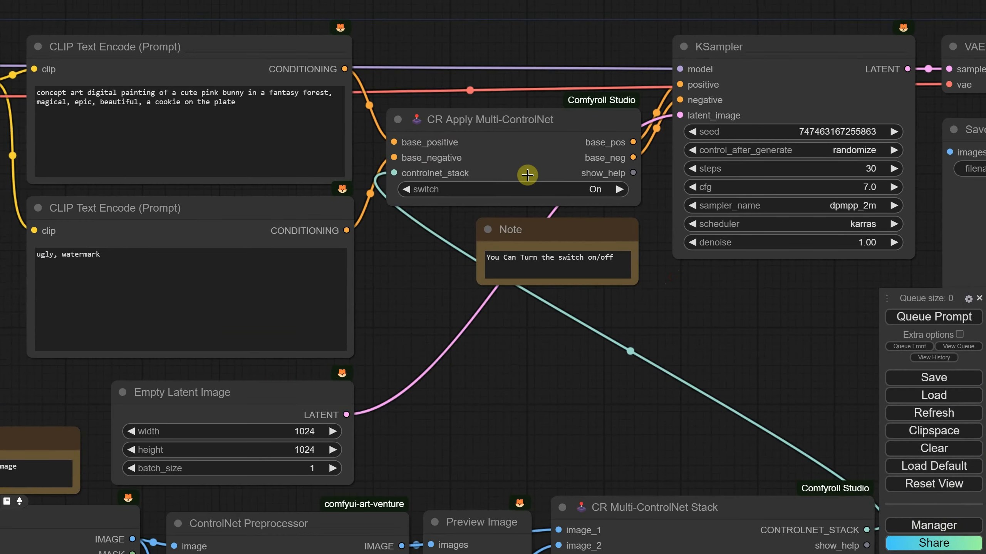
# - Choose On for the CR Apply Multi-ControlNet switch and delete the note beneath that node
pyautogui.click(591, 189)
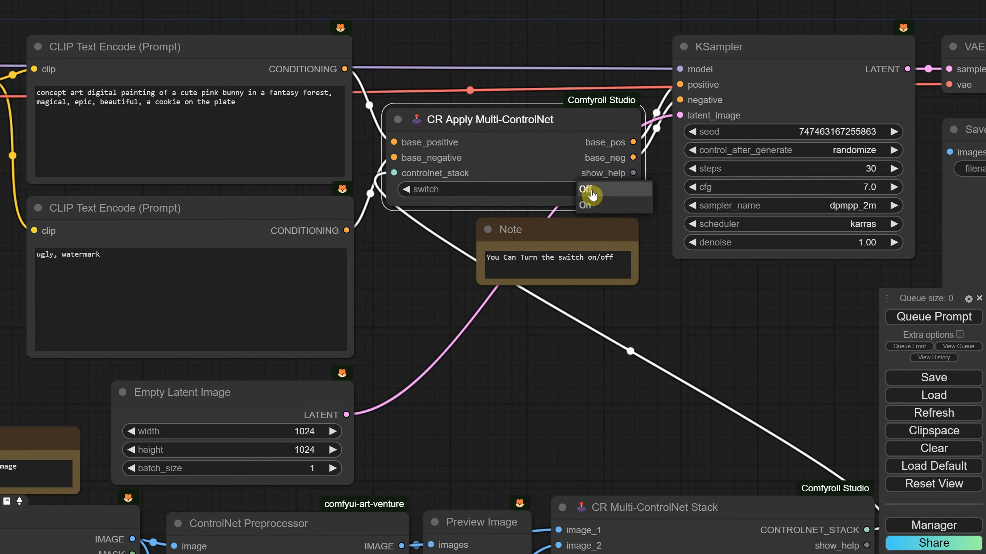
pyautogui.click(585, 205)
pyautogui.click(622, 318)
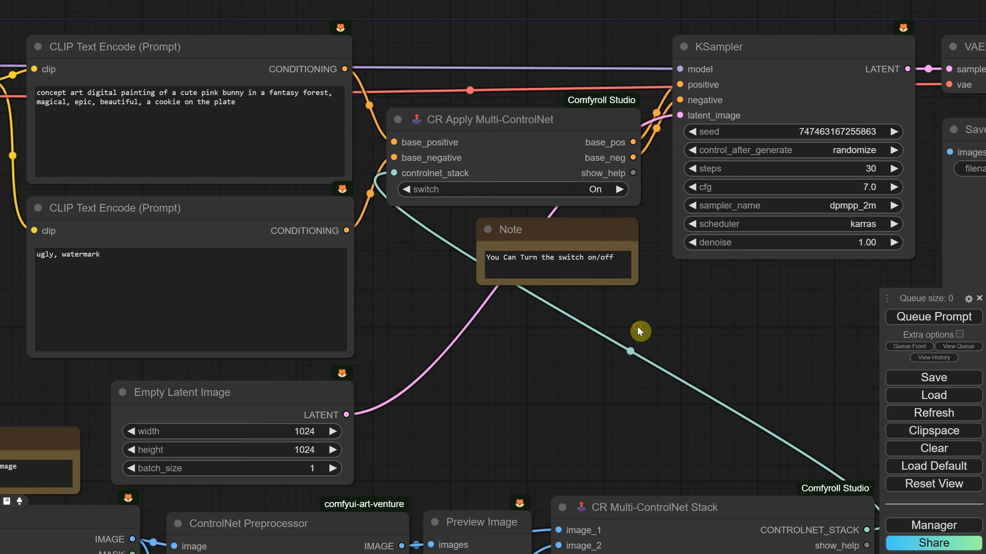
pyautogui.click(576, 230)
pyautogui.press('Delete')
pyautogui.scroll(-5, 589, 250)
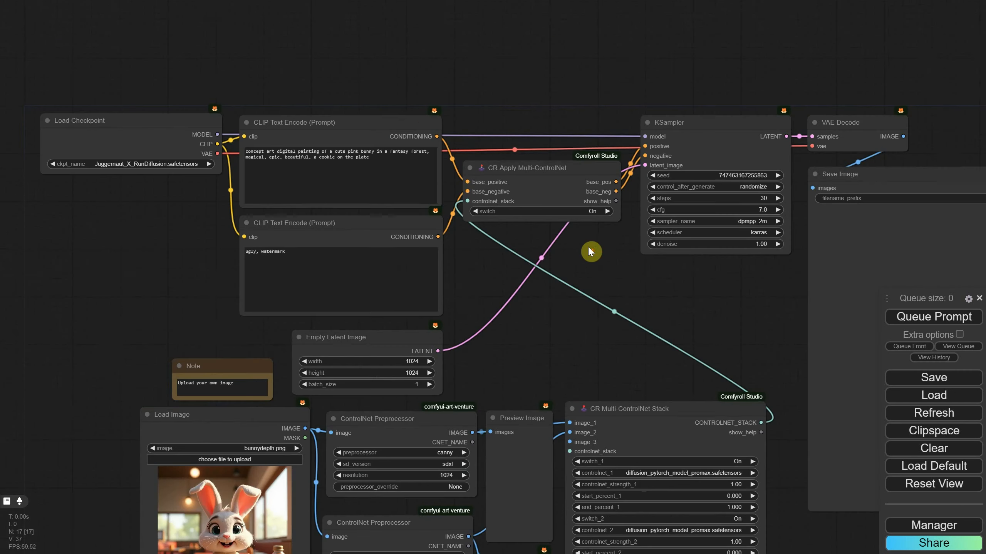
# - Upload bunnydepth.png as the source image in the Load Image node
pyautogui.moveTo(555, 344); pyautogui.dragTo(640, 145)
pyautogui.scroll(4, 293, 194)
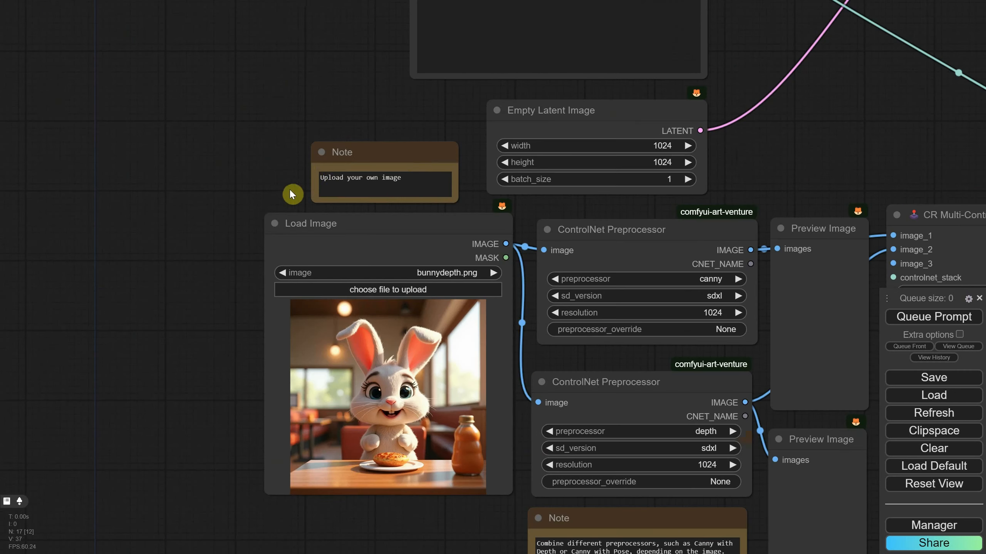
pyautogui.click(398, 292)
pyautogui.doubleClick(99, 55)
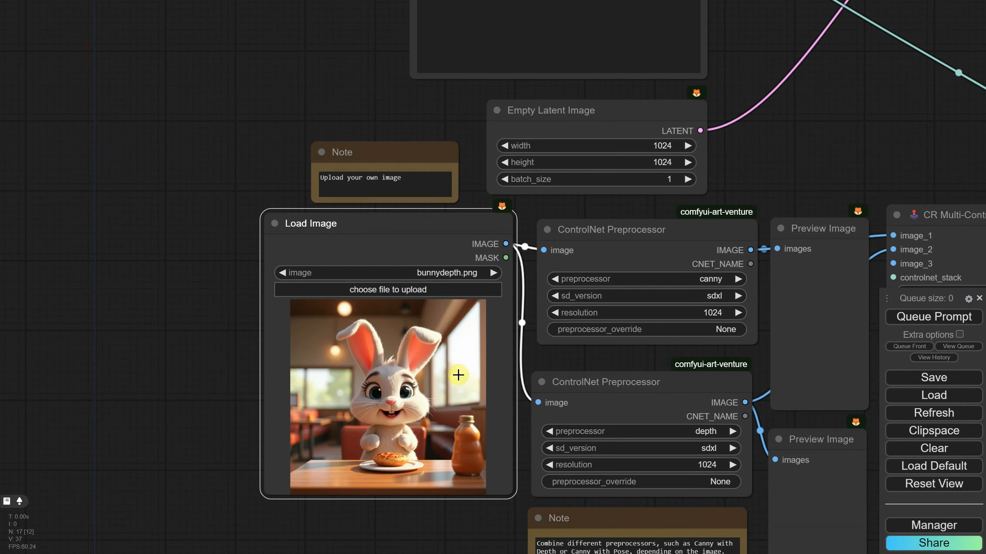
# - Look at the switch_3 options of the CR Multi-ControlNet Stack and choose Off
pyautogui.scroll(-1, 725, 224)
pyautogui.moveTo(827, 171); pyautogui.dragTo(463, 76)
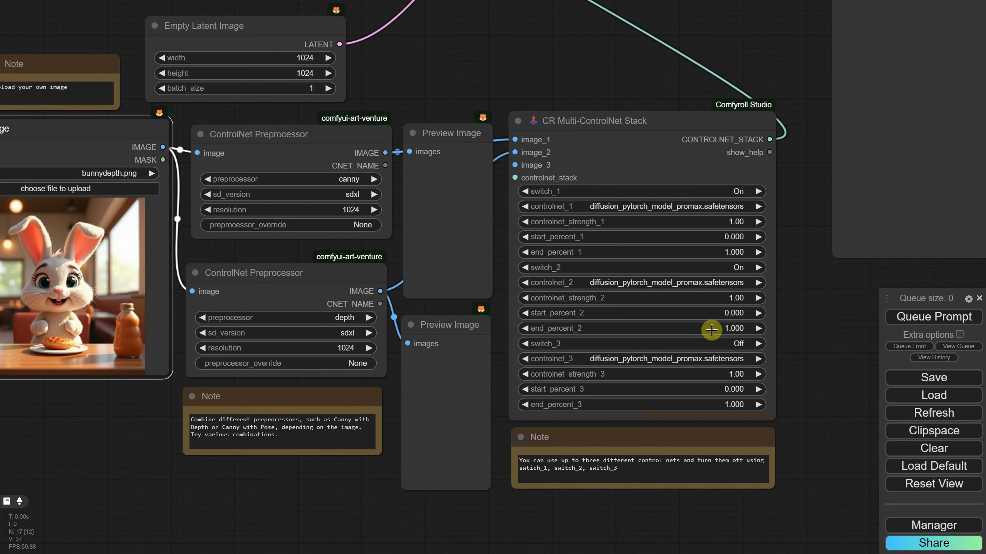
pyautogui.click(730, 343)
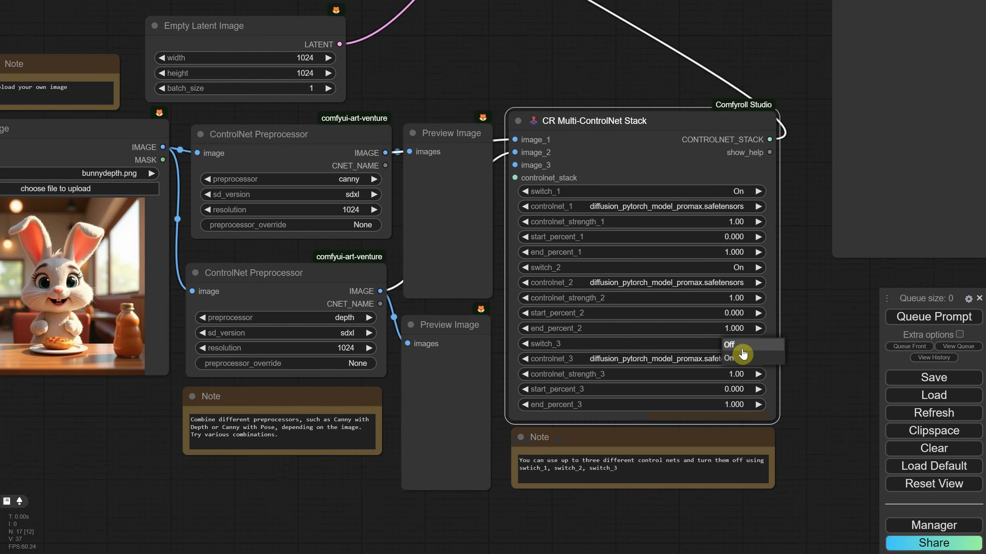
pyautogui.click(742, 349)
# - Duplicate the depth ControlNet Preprocessor and its Preview Image, and place the copies below the originals
pyautogui.scroll(-2, 382, 479)
pyautogui.moveTo(383, 479); pyautogui.dragTo(419, 364)
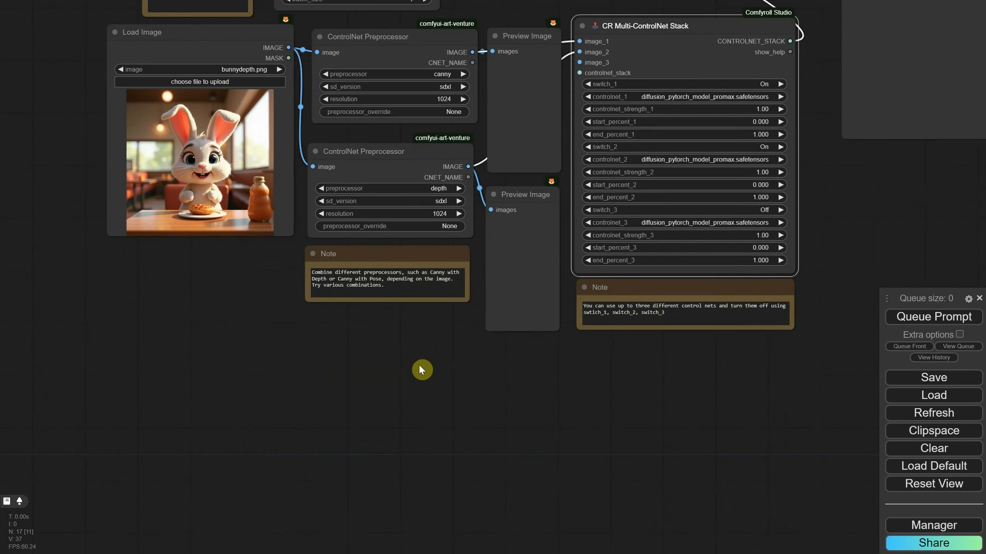
pyautogui.scroll(-2, 419, 364)
pyautogui.click(369, 195)
pyautogui.keyDown('ctrl'); pyautogui.click(490, 257); pyautogui.keyUp('ctrl')
pyautogui.hotkey('ctrl', 'c')
pyautogui.hotkey('ctrl', 'v')
pyautogui.moveTo(546, 254); pyautogui.dragTo(388, 336)
# - Wire the copied preprocessor from Load Image to image_3 of the CR Multi-ControlNet Stack, using scribble as its preprocessor
pyautogui.moveTo(311, 102); pyautogui.dragTo(335, 348)
pyautogui.click(439, 367)
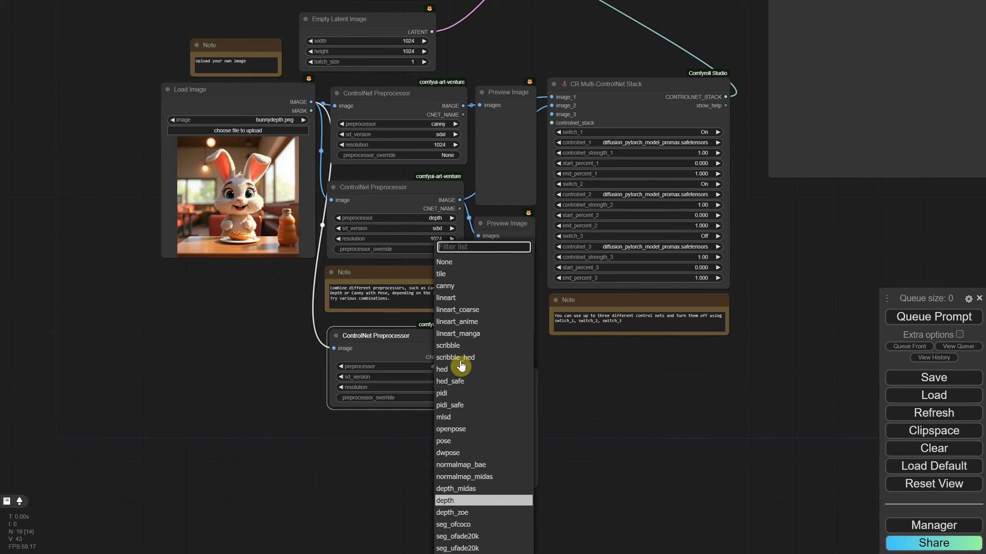
pyautogui.click(504, 345)
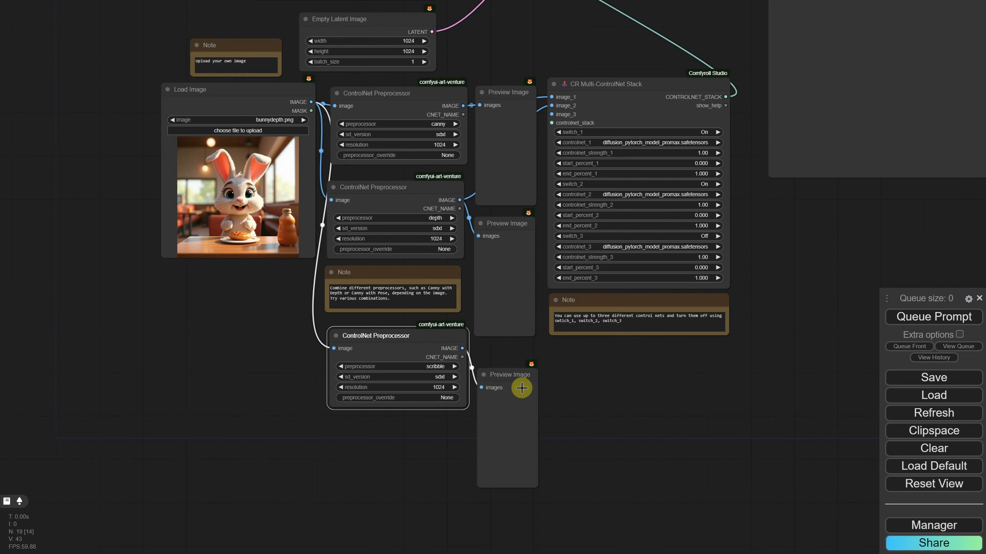
pyautogui.moveTo(461, 348); pyautogui.dragTo(596, 282)
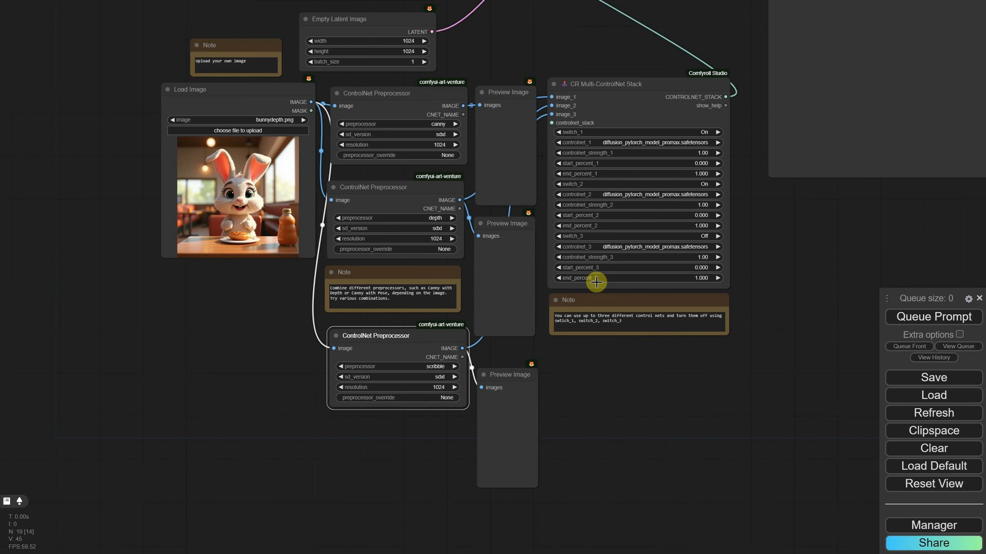
# - Move the CR Multi-ControlNet Stack away from the previews and place a duplicate of it beside the original
pyautogui.moveTo(596, 114); pyautogui.dragTo(697, 216)
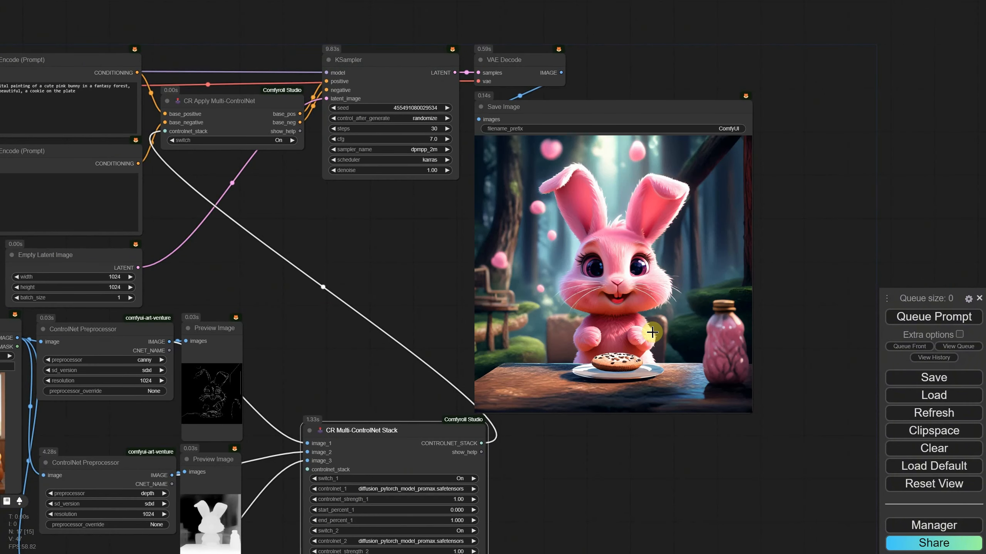
pyautogui.moveTo(603, 499); pyautogui.dragTo(738, 231)
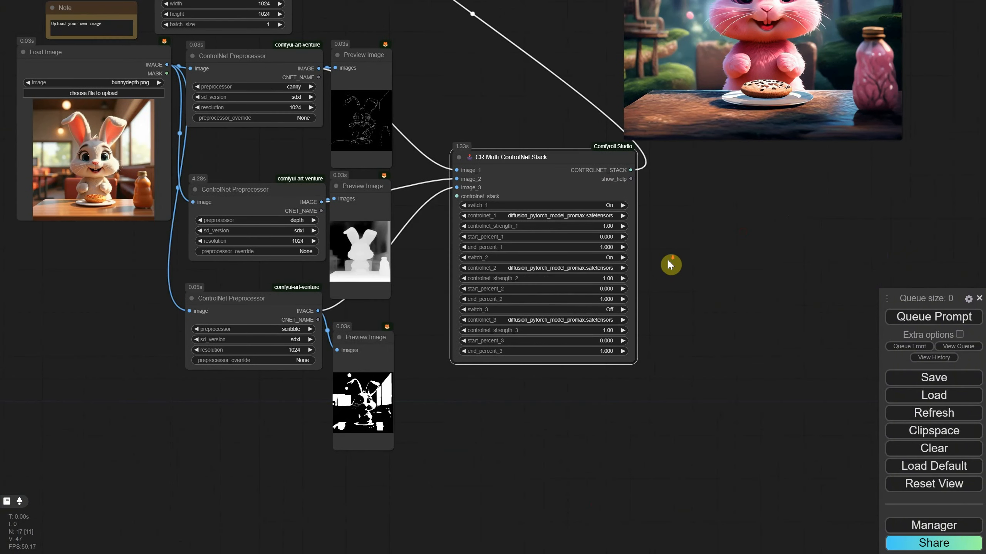
pyautogui.scroll(-2, 668, 262)
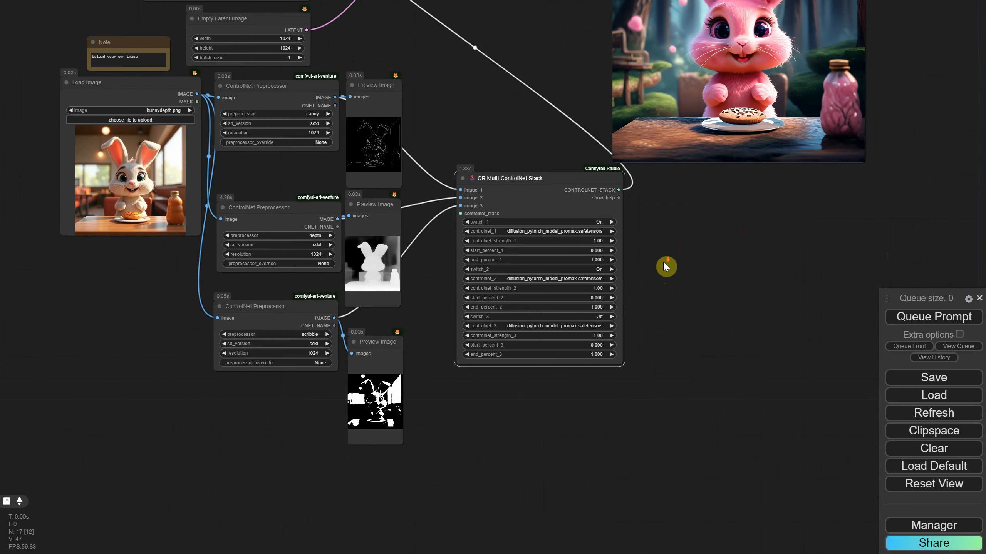
pyautogui.scroll(-3, 662, 261)
pyautogui.hotkey('ctrl', 'v')
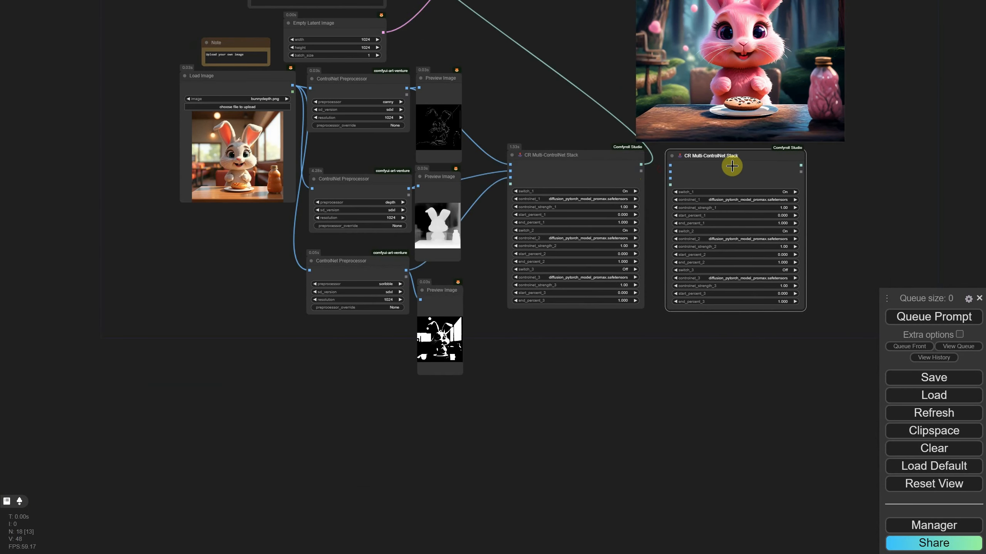
# - Duplicate the scribble preprocessor with its Preview Image below the two stacks and connect Load Image to the copy
pyautogui.click(354, 271)
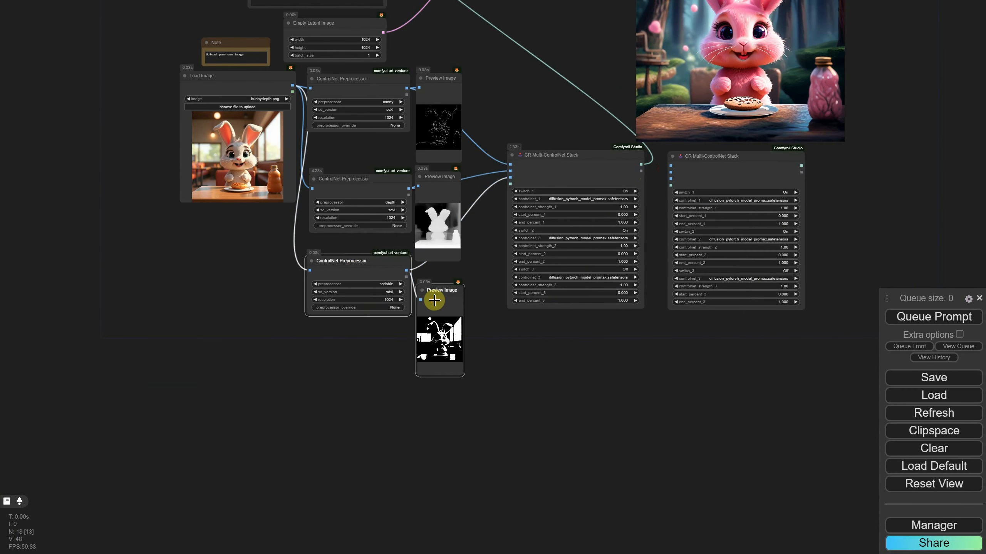
pyautogui.hotkey('ctrl', 'c')
pyautogui.hotkey('ctrl', 'v')
pyautogui.moveTo(633, 325)
pyautogui.mouseDown()
pyautogui.moveTo(539, 348)
pyautogui.moveTo(568, 342)
pyautogui.mouseUp()
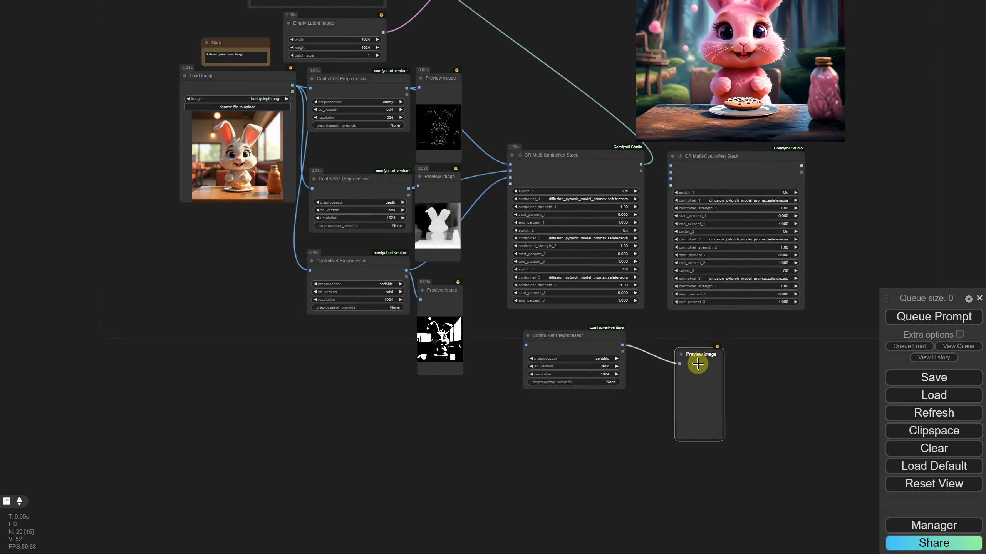
pyautogui.moveTo(292, 85); pyautogui.dragTo(526, 344)
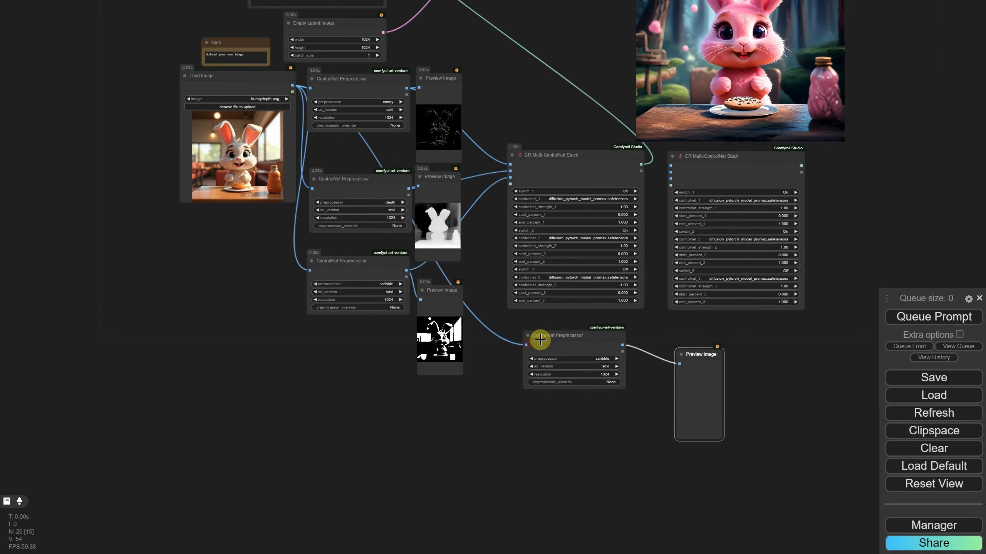
# - Connect the new preprocessor to image_1 of the second CR Multi-ControlNet Stack and set its preprocessor to hed
pyautogui.scroll(6, 563, 337)
pyautogui.scroll(-2, 726, 298)
pyautogui.moveTo(784, 333); pyautogui.dragTo(540, 440)
pyautogui.moveTo(462, 445); pyautogui.dragTo(555, 182)
pyautogui.click(411, 464)
pyautogui.click(432, 369)
# - Connect the first stack's CONTROLNET_STACK output to the second stack's controlnet_stack input and turn the second stack's switch_2 Off
pyautogui.moveTo(516, 182); pyautogui.dragTo(497, 358)
pyautogui.scroll(-2, 453, 328)
pyautogui.click(310, 185)
pyautogui.click(325, 203)
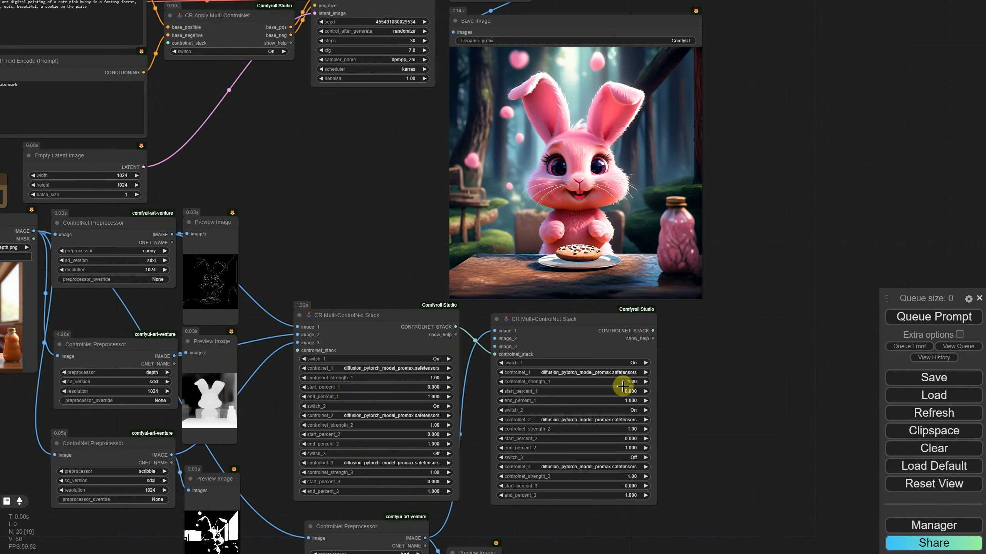
pyautogui.click(635, 410)
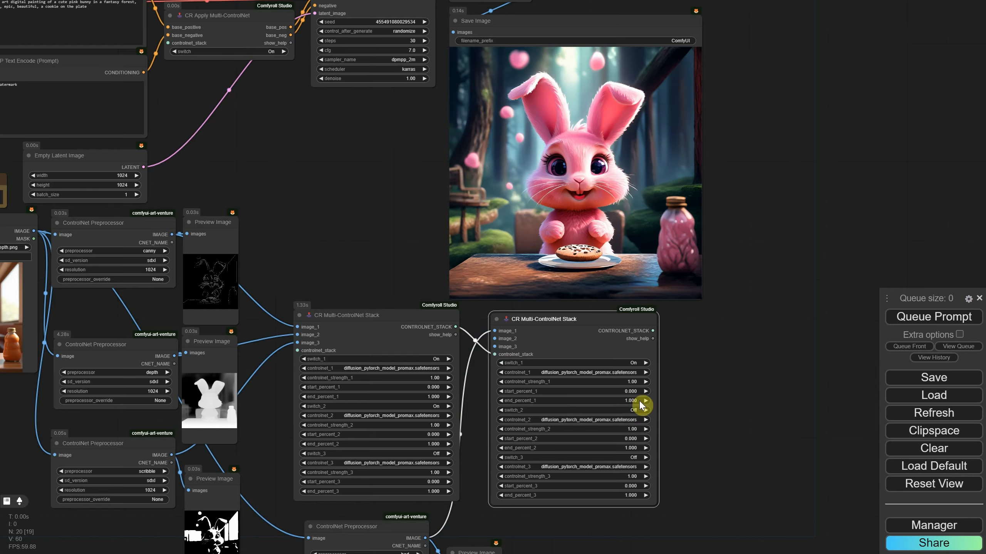
# - Connect the second stack's CONTROLNET_STACK output to the controlnet_stack input of CR Apply Multi-ControlNet
pyautogui.scroll(7, 660, 431)
pyautogui.scroll(-7, 693, 332)
pyautogui.moveTo(693, 333); pyautogui.dragTo(154, 130)
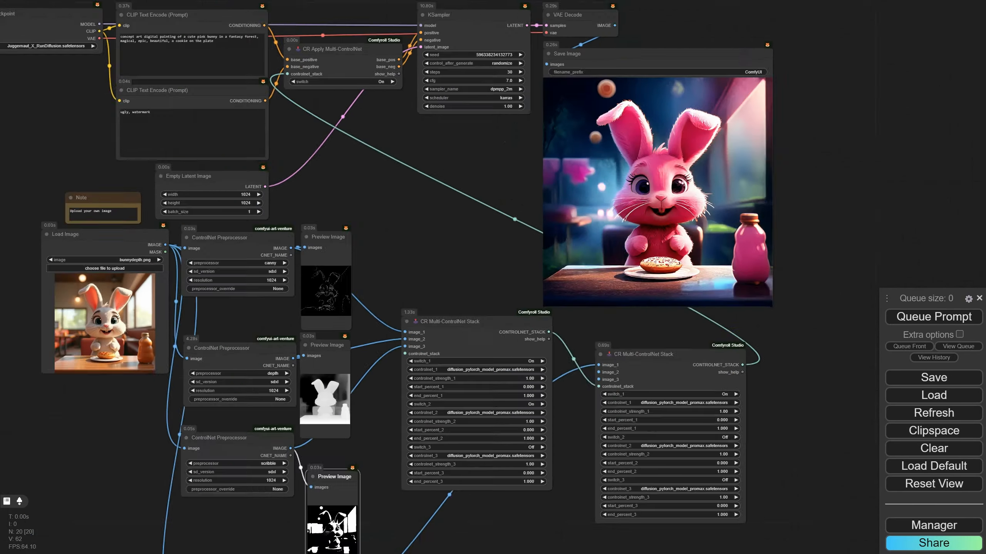
# - Set controlnet_strength_1 of the second CR Multi-ControlNet Stack to 0.5
pyautogui.scroll(7, 739, 316)
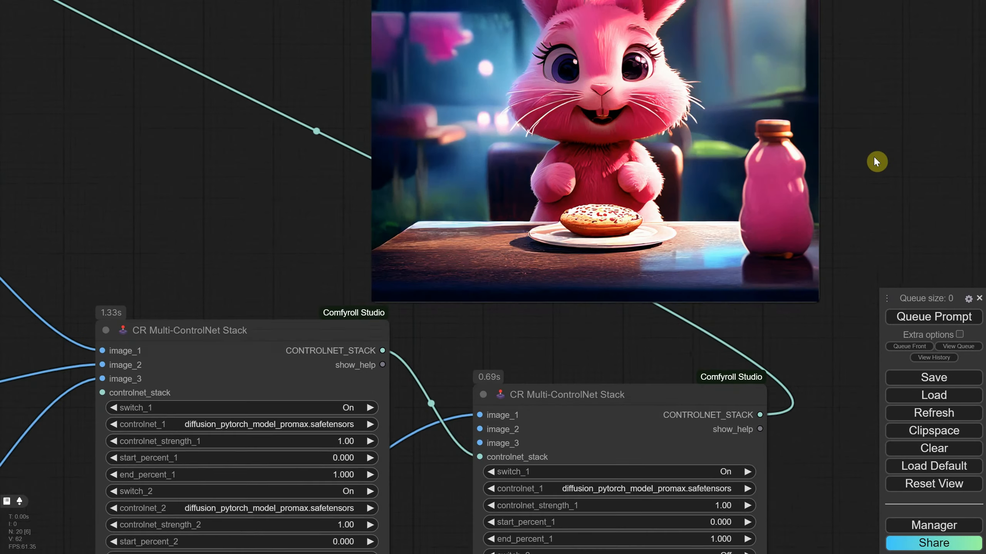
pyautogui.moveTo(875, 163); pyautogui.dragTo(896, 122)
pyautogui.moveTo(838, 316); pyautogui.dragTo(843, 135)
pyautogui.click(737, 288)
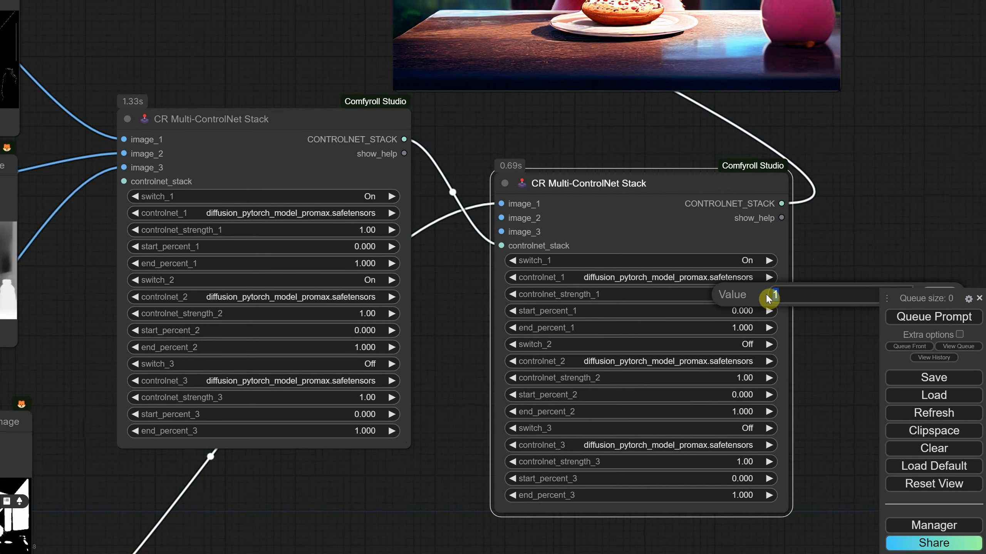
pyautogui.write('0.5')
pyautogui.press('Return')
# - Set controlnet_strength_3 of the first CR Multi-ControlNet Stack to 0.2 and open its controlnet_strength_2 for editing
pyautogui.click(361, 391)
pyautogui.write('0.2')
pyautogui.press('Return')
pyautogui.click(375, 315)
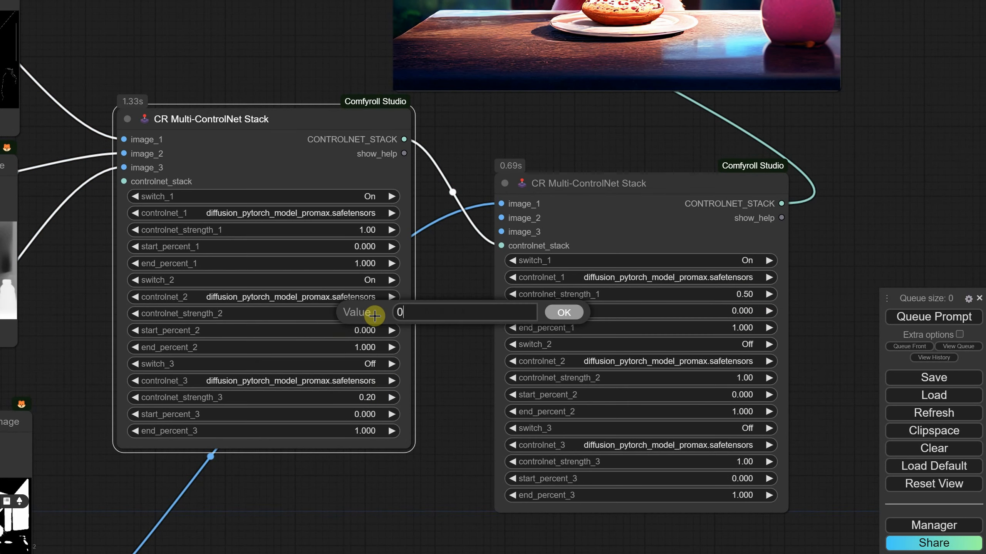
pyautogui.press('Escape')
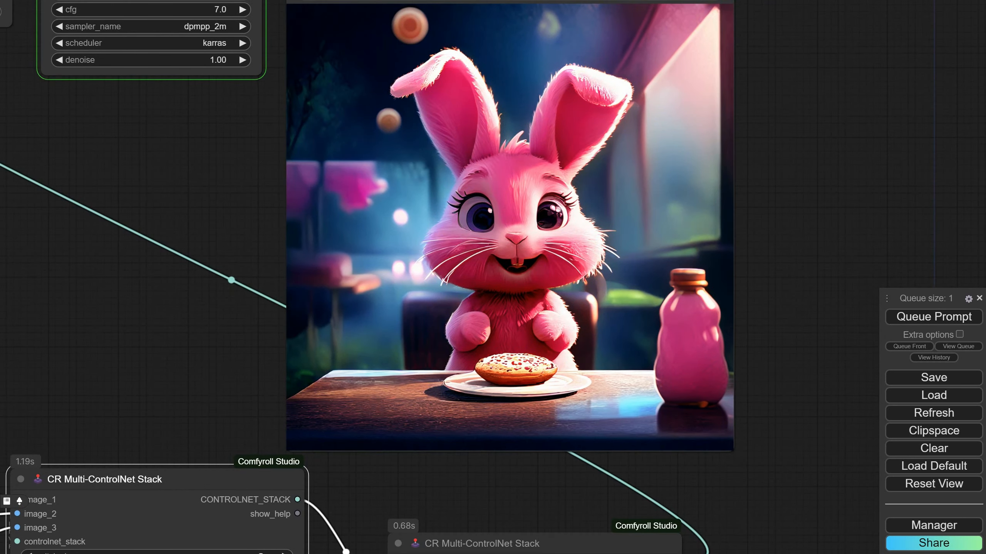